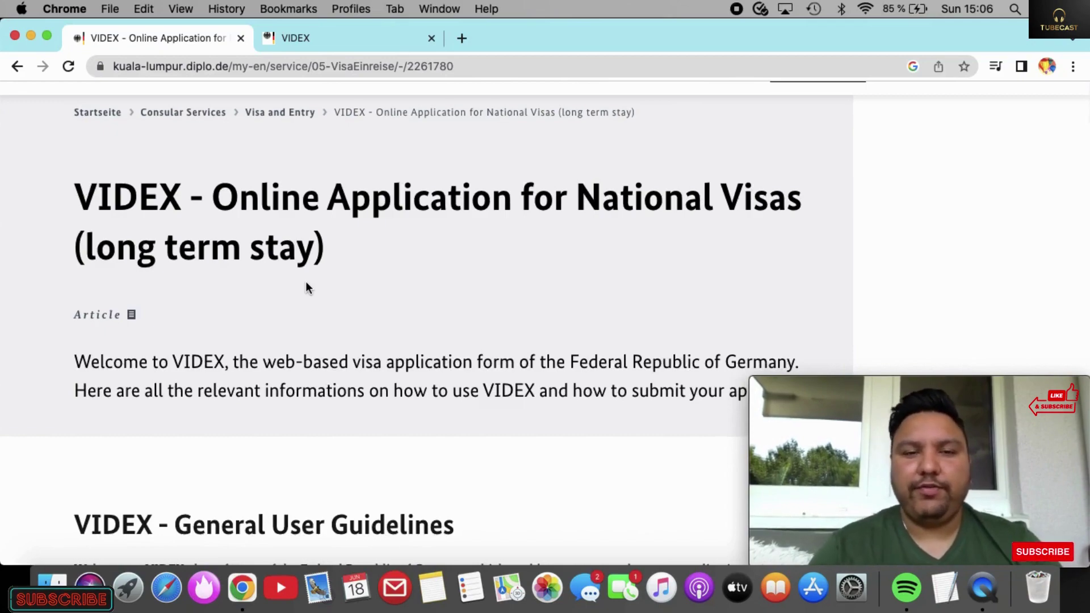
Step: Scroll down the embassy's VIDEX page for national long-term visa online applications
scroll(306, 281, down, 10)
Step: Scroll past the technical and application notes to the National Visa Application Form box
scroll(306, 281, down, 14)
scroll(306, 283, up, 4)
scroll(307, 282, up, 10)
scroll(306, 281, down, 1)
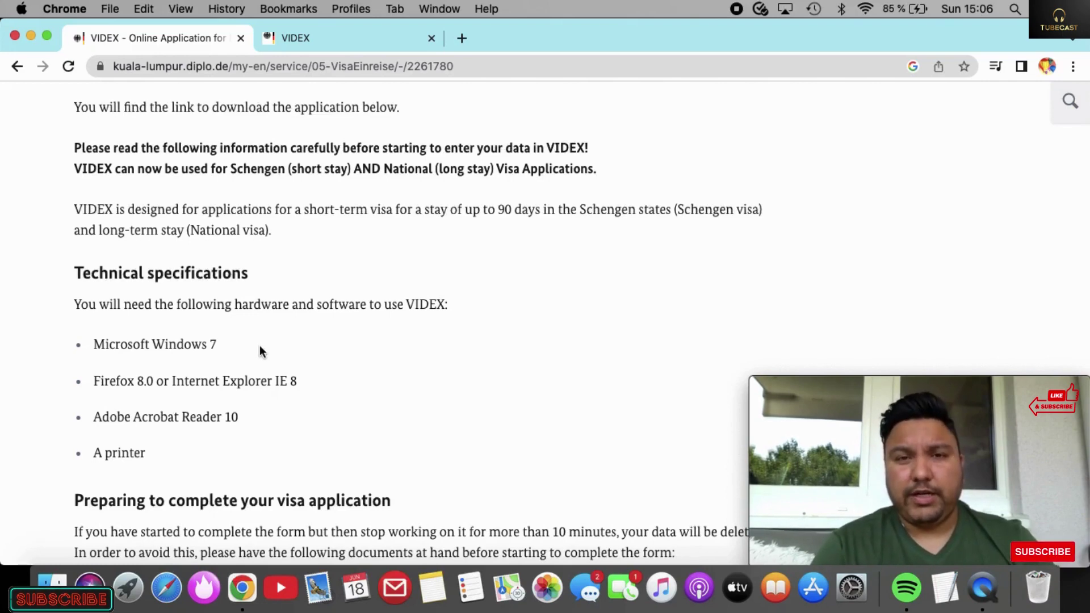
scroll(260, 346, down, 10)
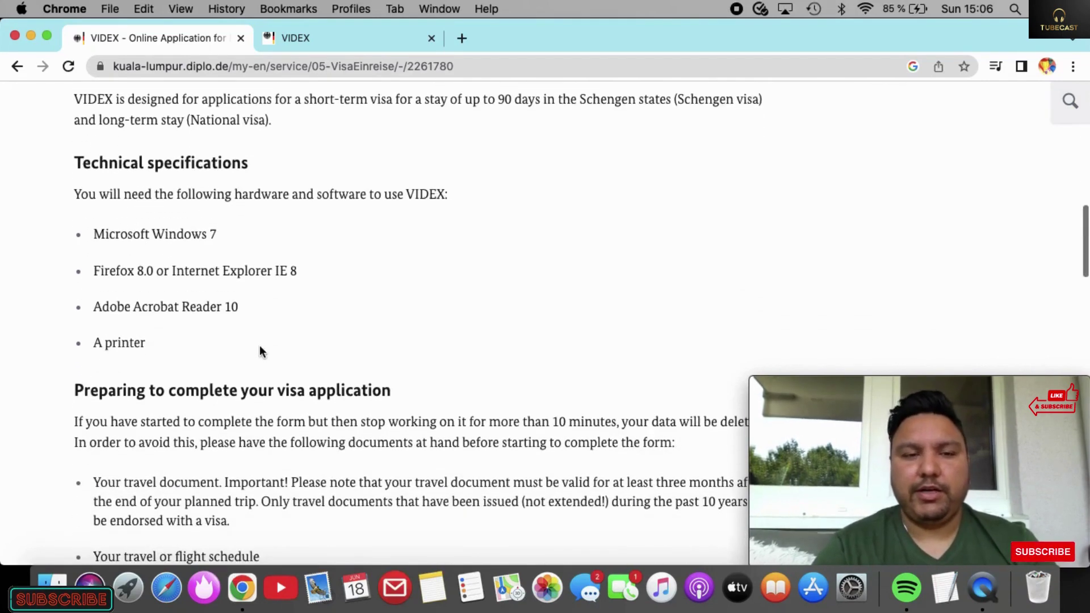
scroll(260, 348, down, 8)
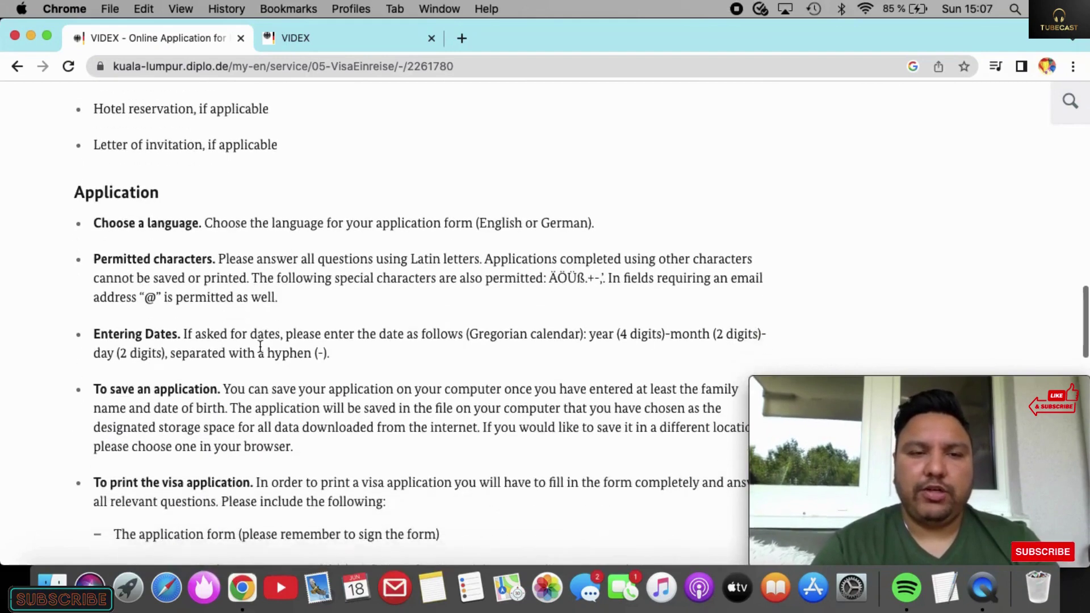
scroll(260, 346, down, 8)
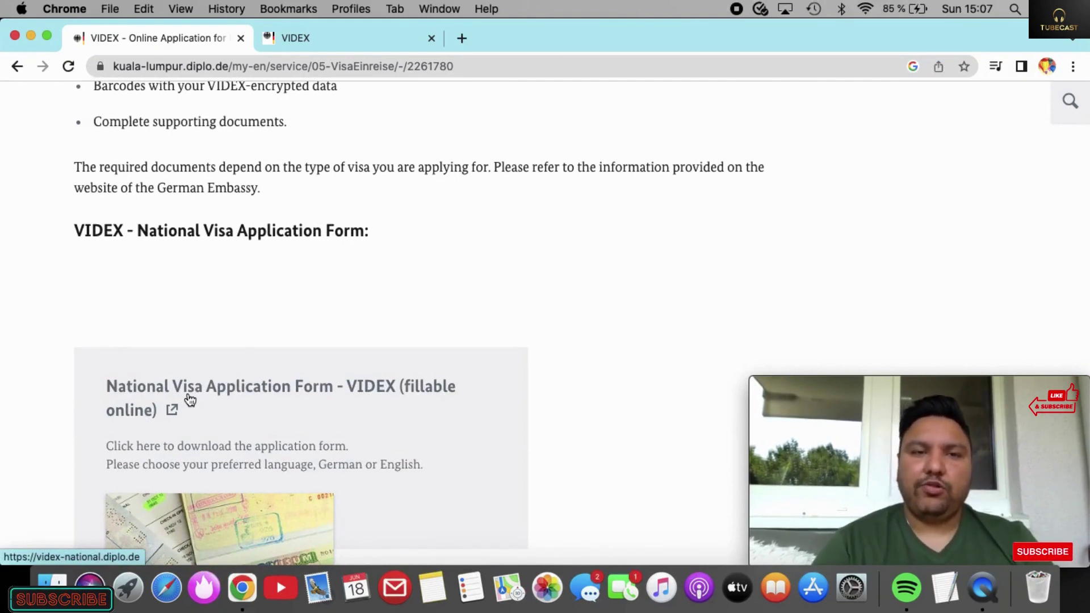
Step: Open the 'National Visa Application Form - VIDEX (fillable online)' and dismiss the translation prompt
click(189, 397)
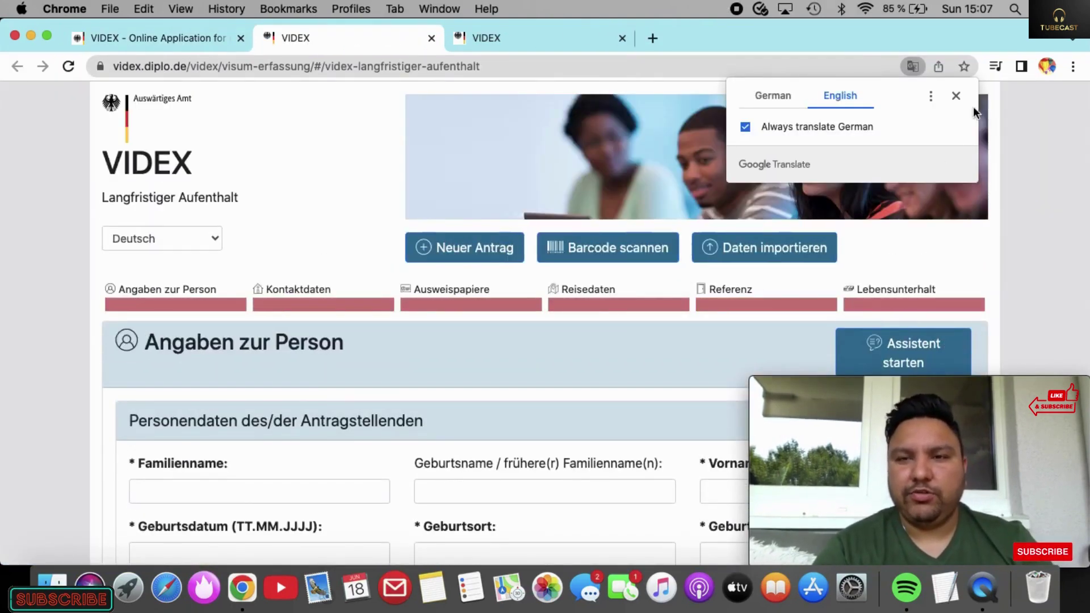
click(956, 95)
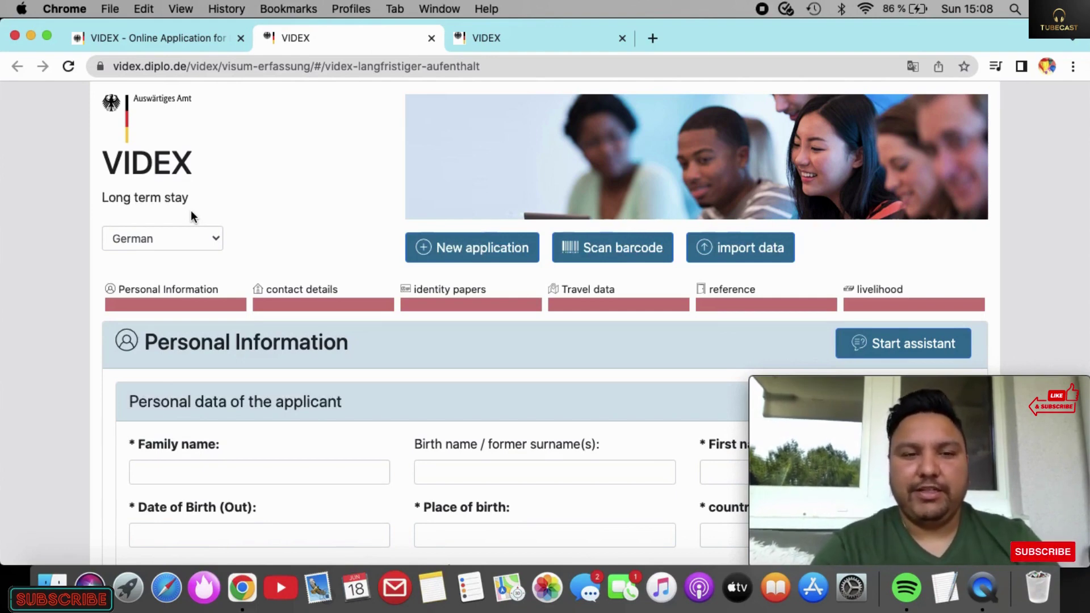
scroll(321, 386, down, 5)
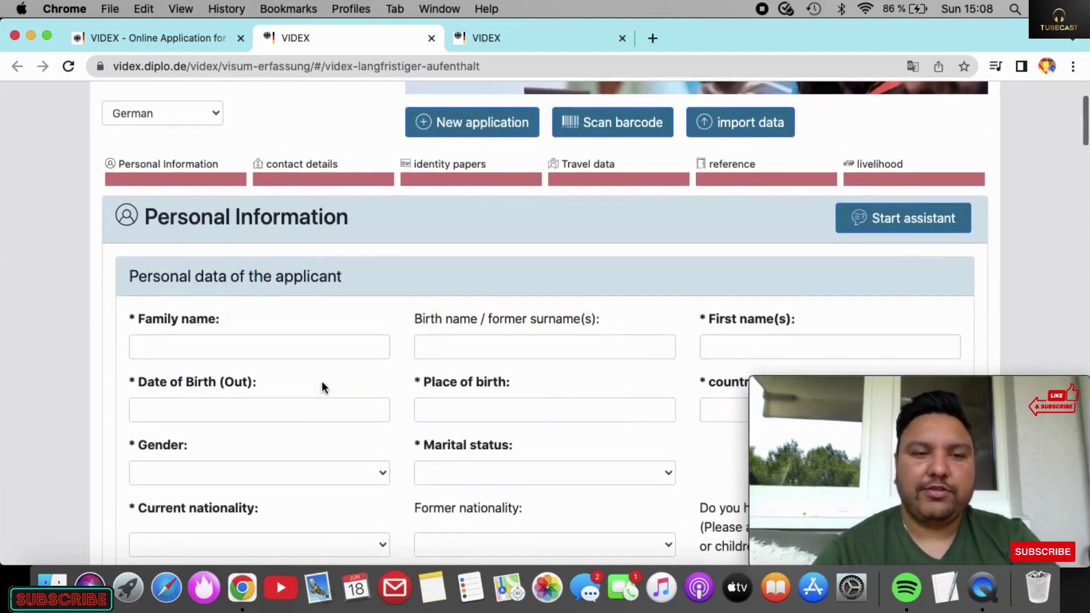
Step: Enter the applicant's family name and first name, correcting a typo in the first name
scroll(322, 386, down, 2)
scroll(322, 387, up, 1)
scroll(321, 386, down, 1)
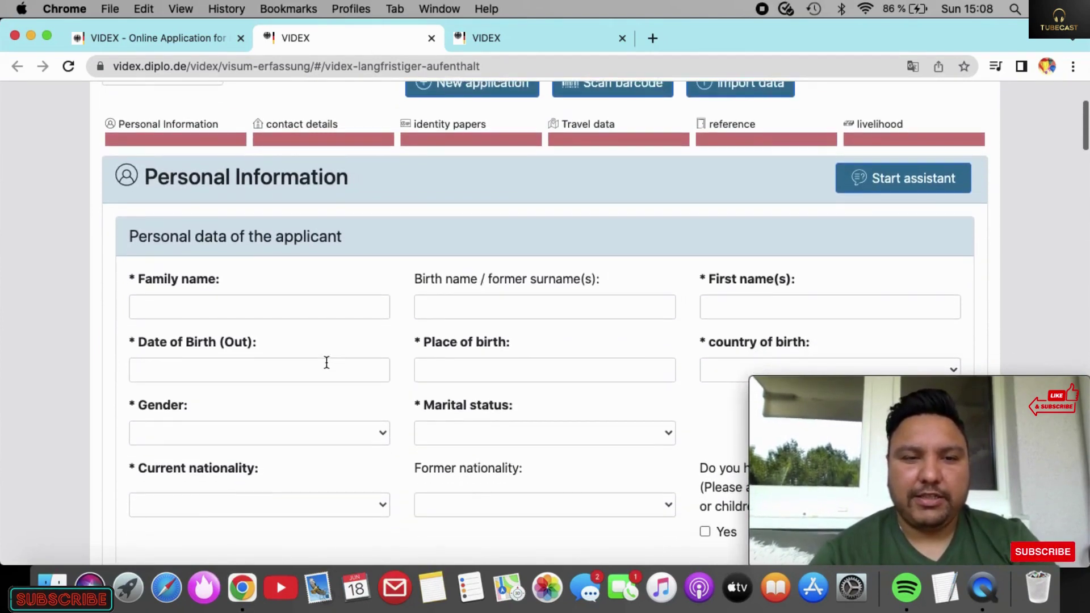
scroll(326, 363, down, 3)
click(348, 230)
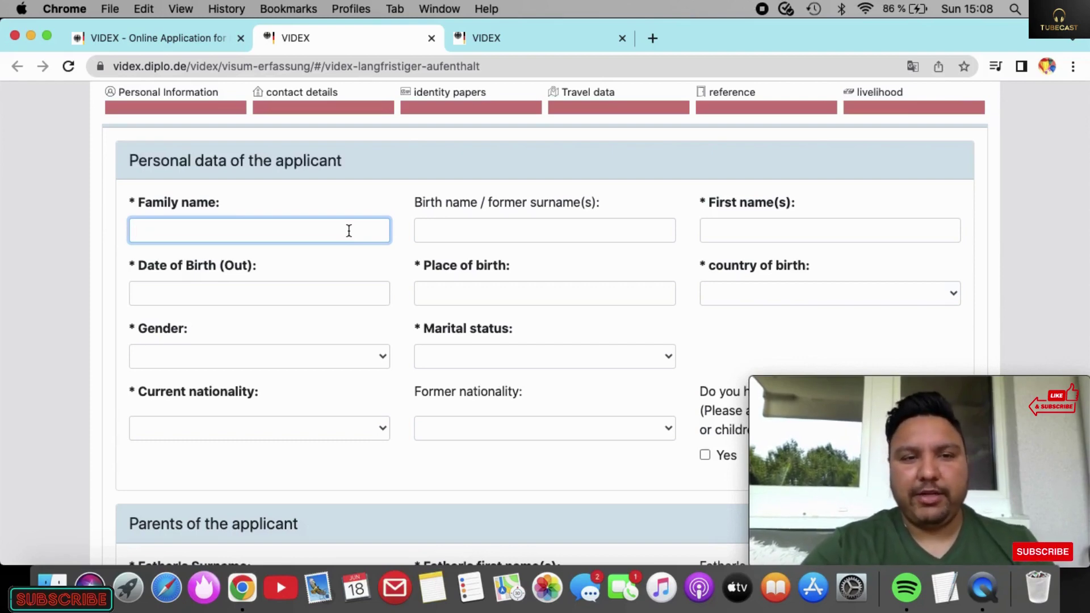
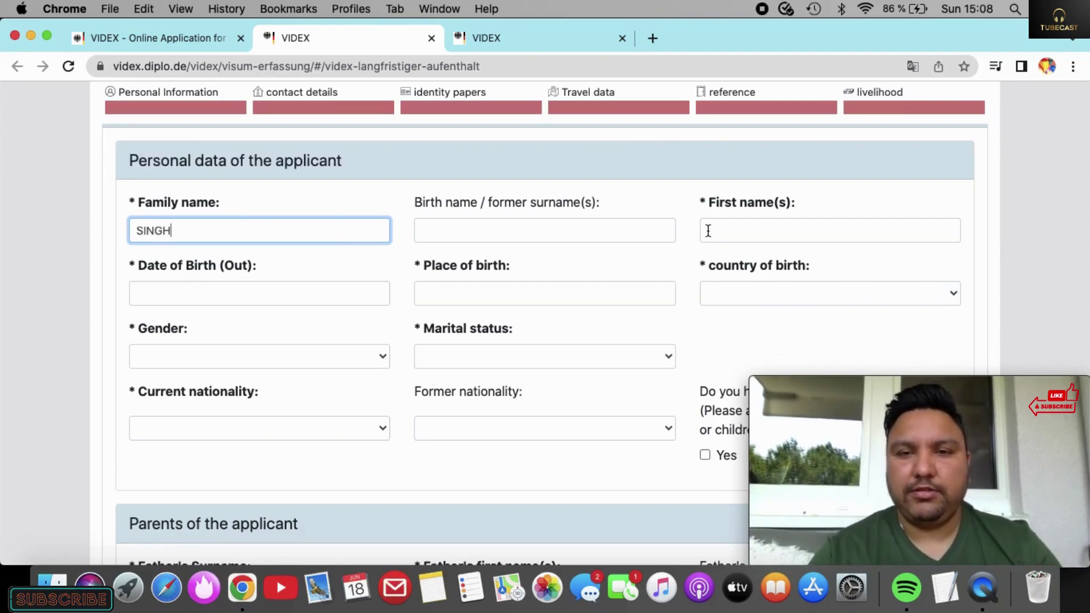
click(707, 230)
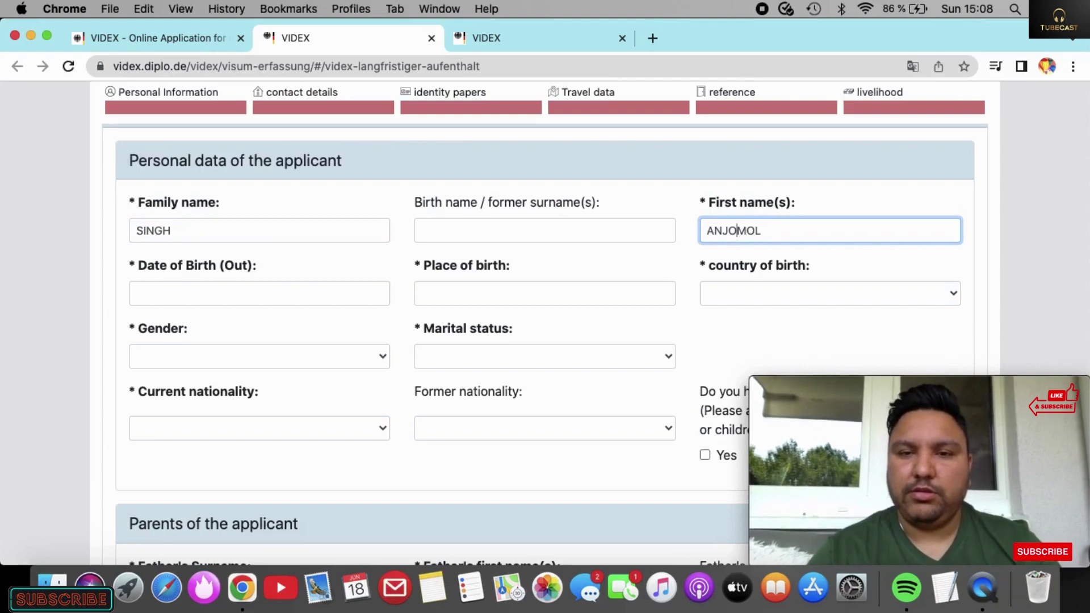
click(737, 230)
key(BackSpace)
key(BackSpace)
key(BackSpace)
text(N)
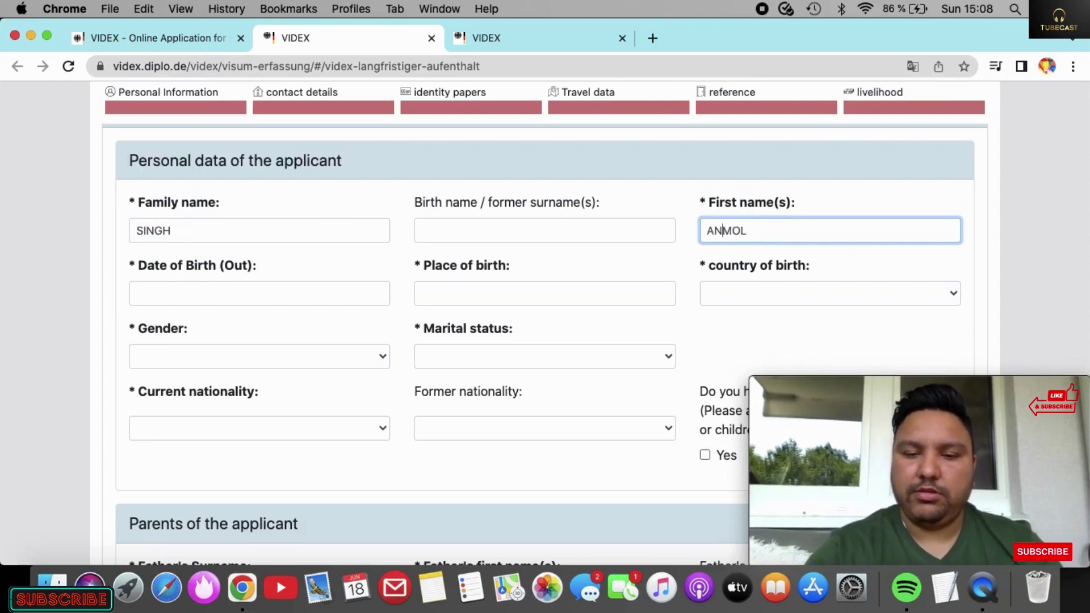
click(327, 293)
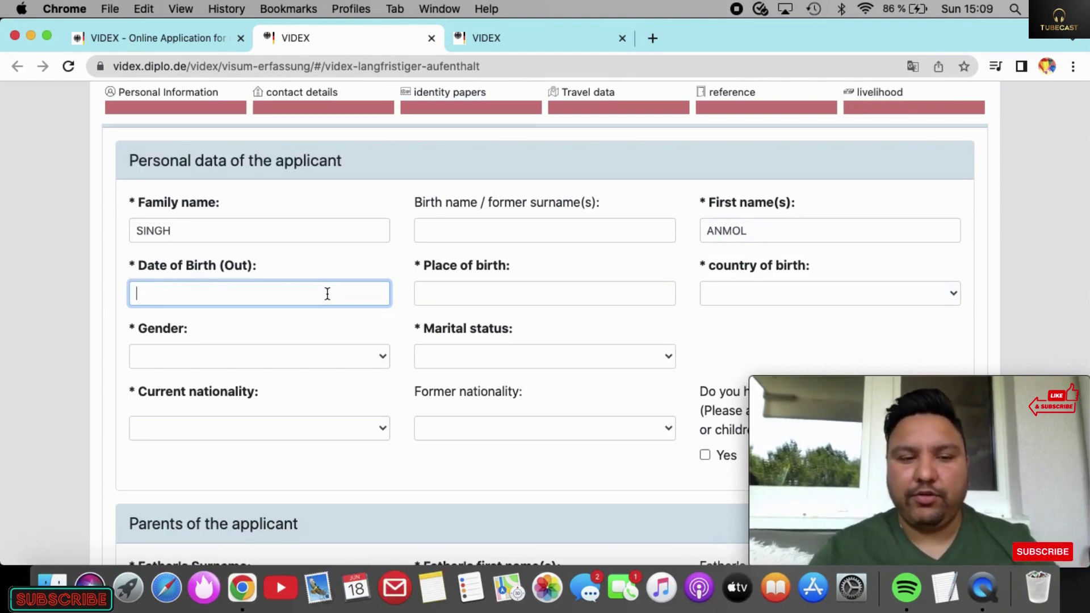
text(01)
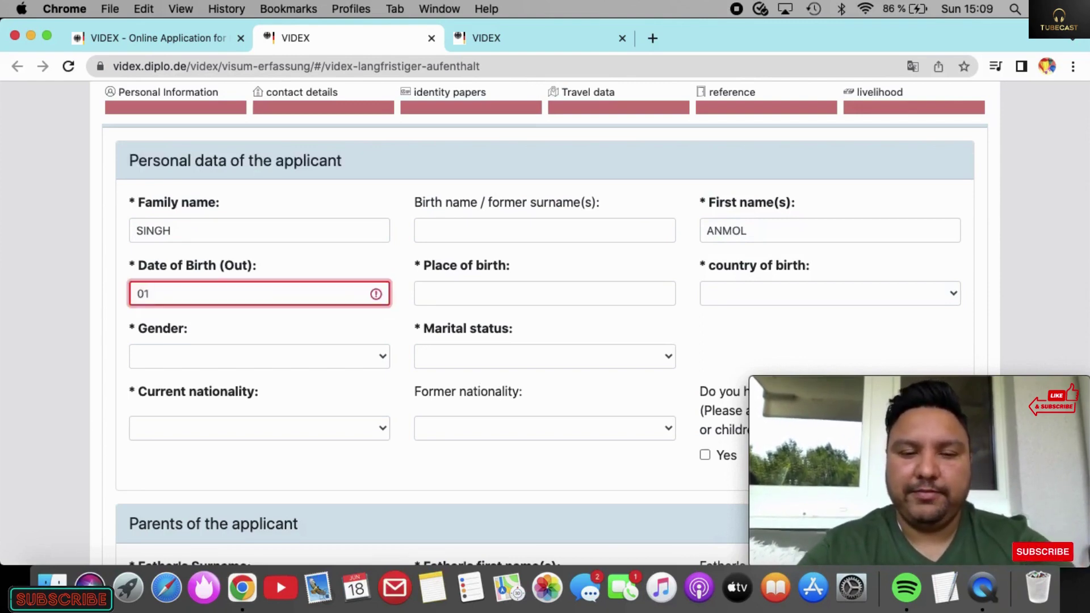
text(.02.2000)
click(485, 289)
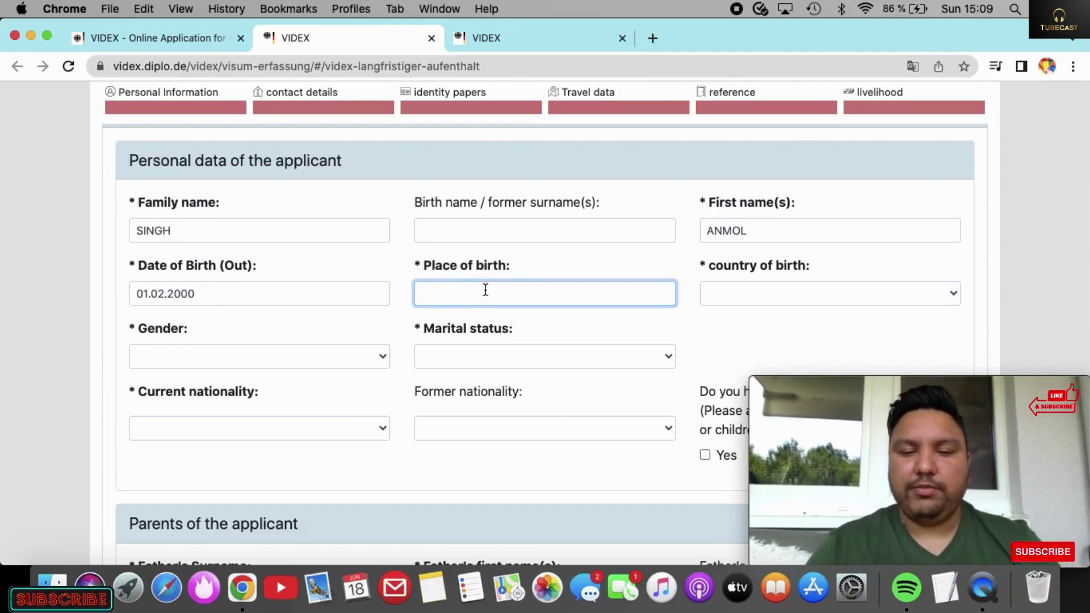
text(JALAN)
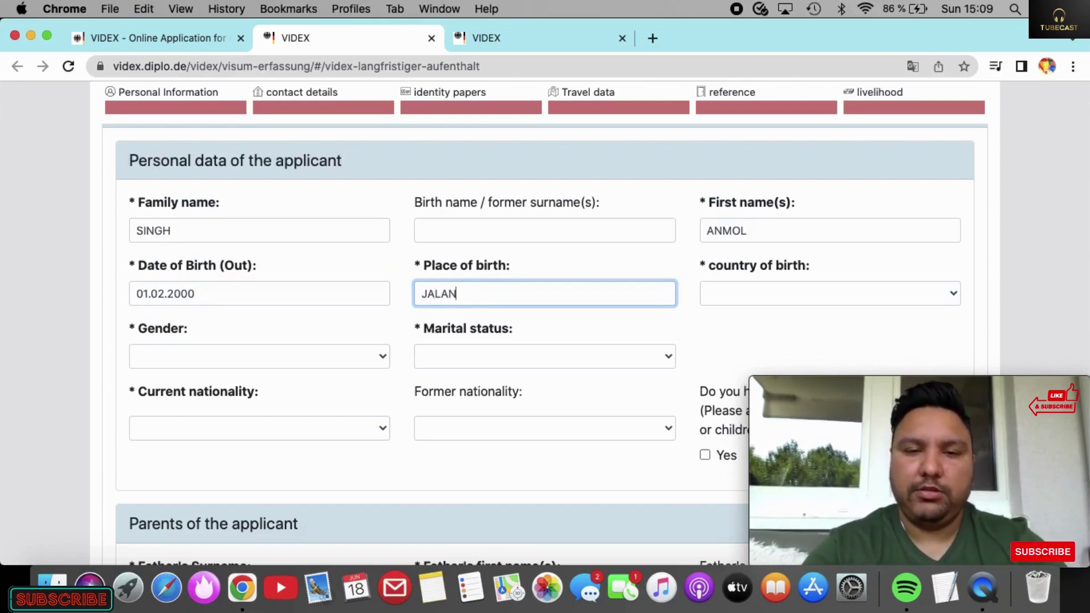
text(DHAR)
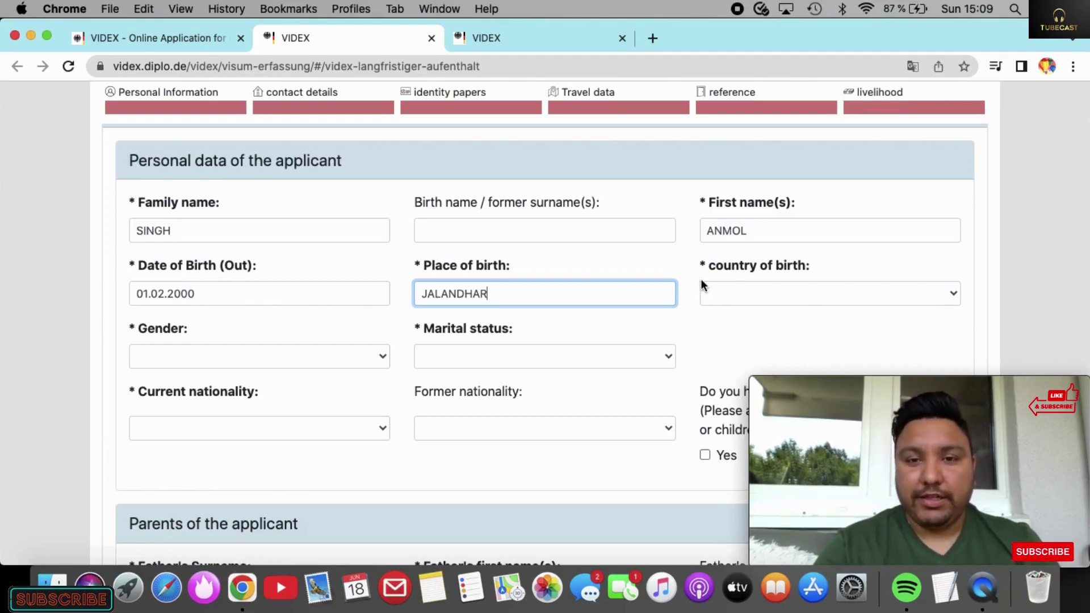
Step: Set country of birth to Indien, gender to masculine and marital status to Single
click(723, 291)
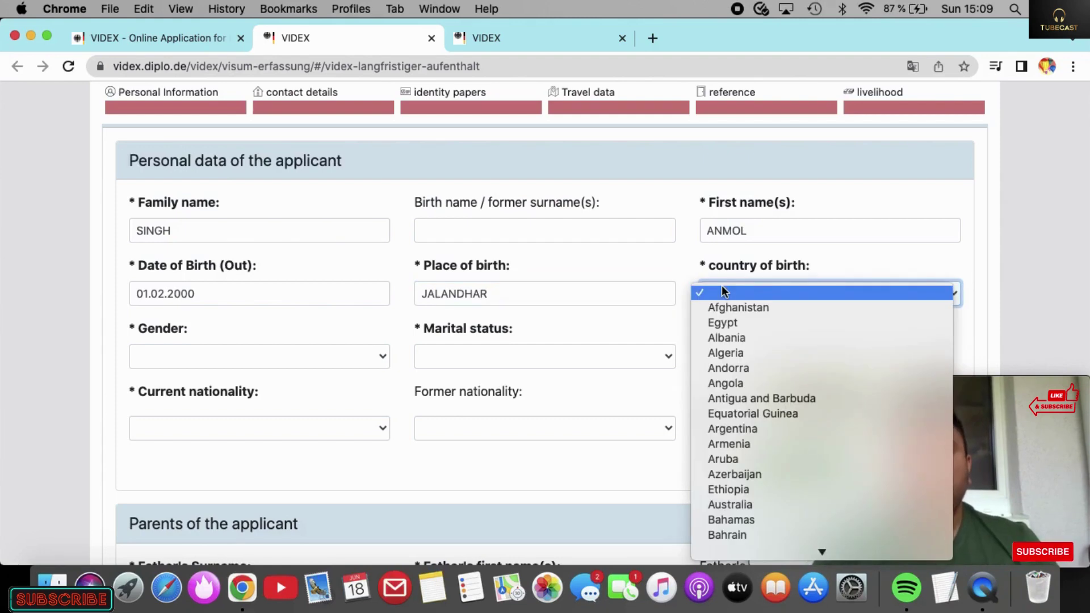
text(i)
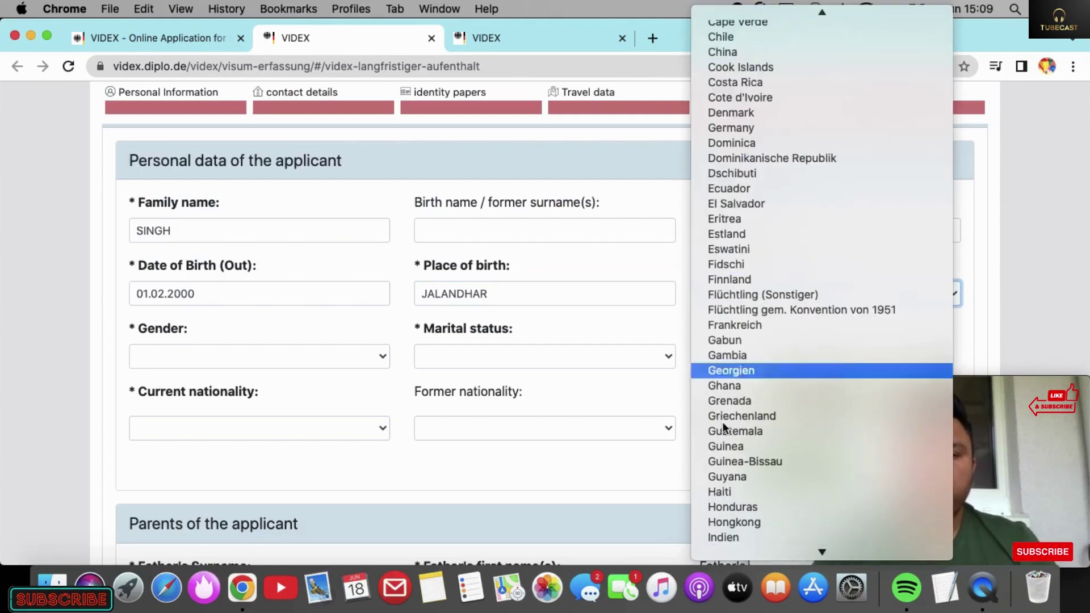
click(714, 536)
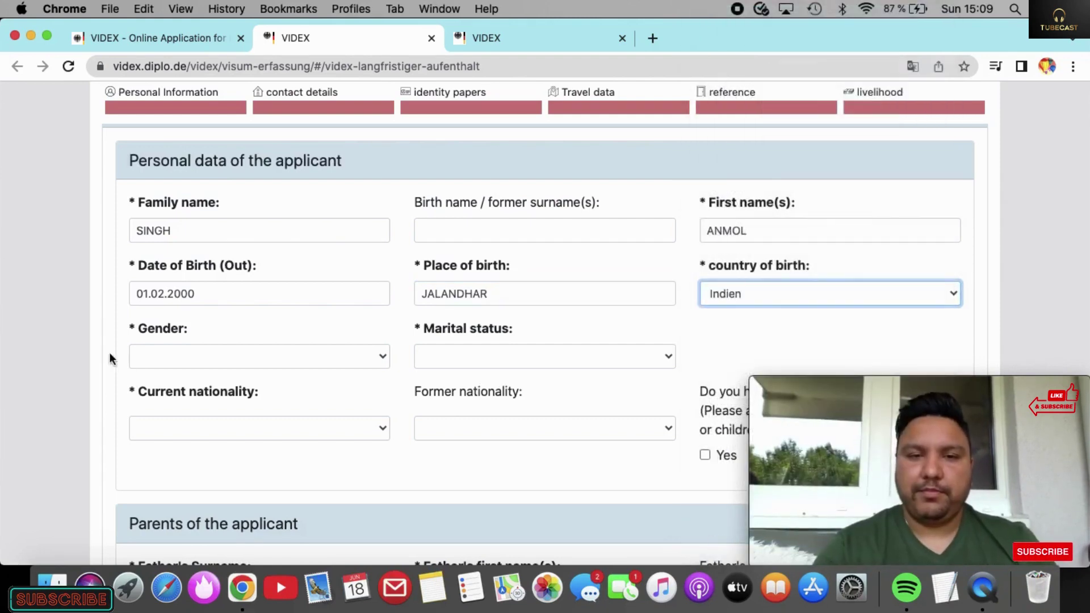
click(246, 359)
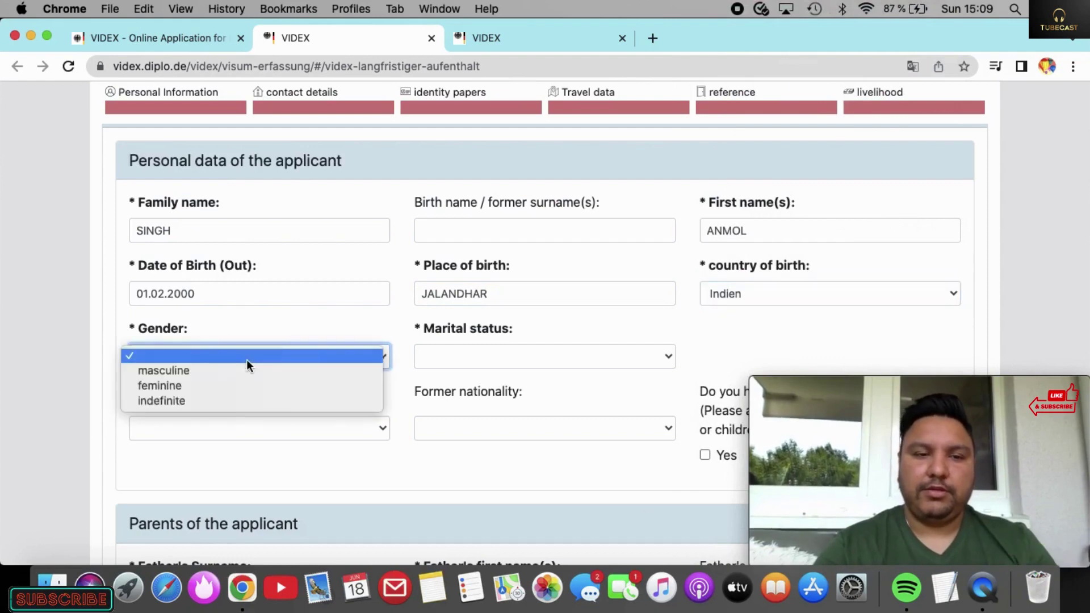
click(176, 371)
click(468, 356)
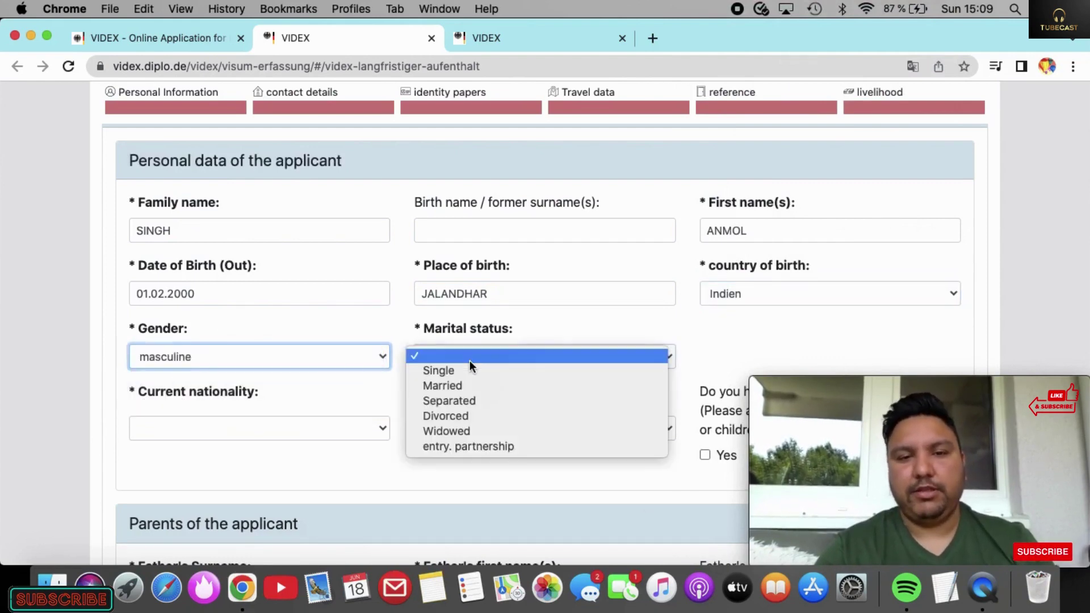
click(462, 370)
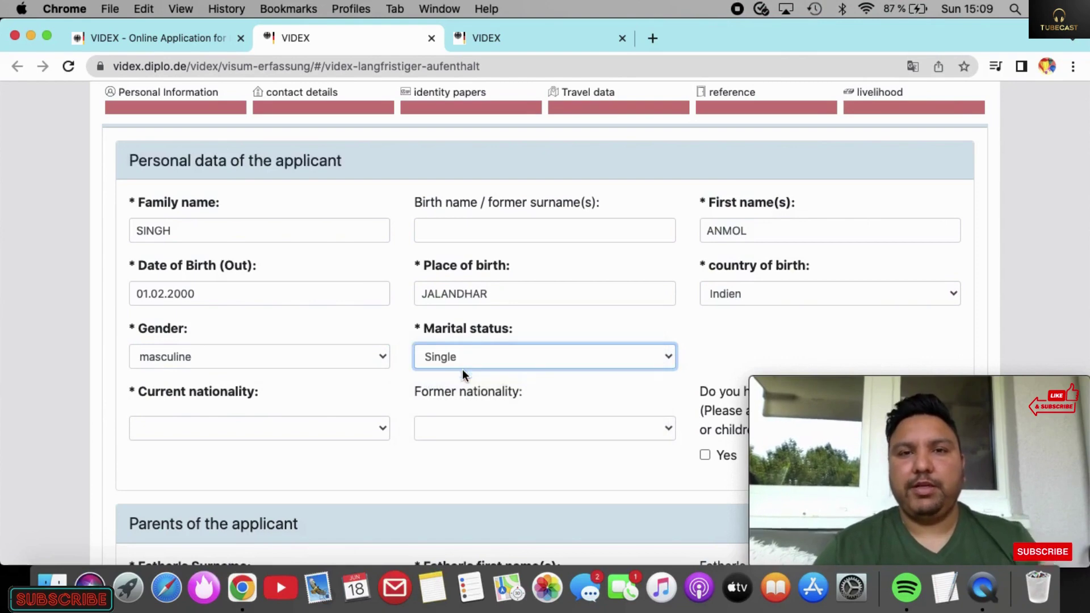
Step: Set the applicant's current nationality to Indien
click(373, 431)
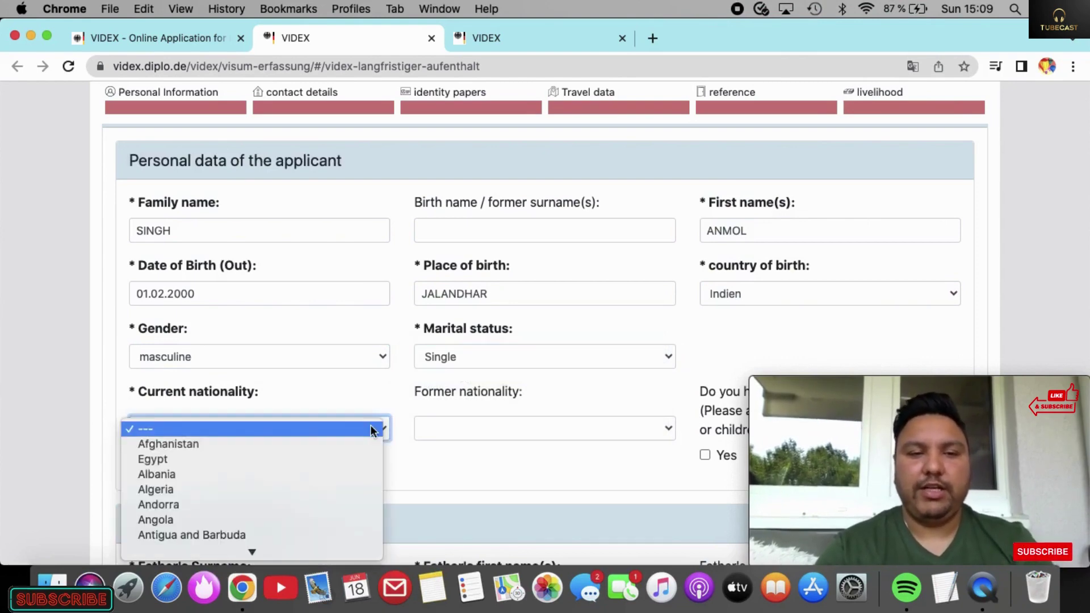
text(ind)
scroll(297, 463, down, 2)
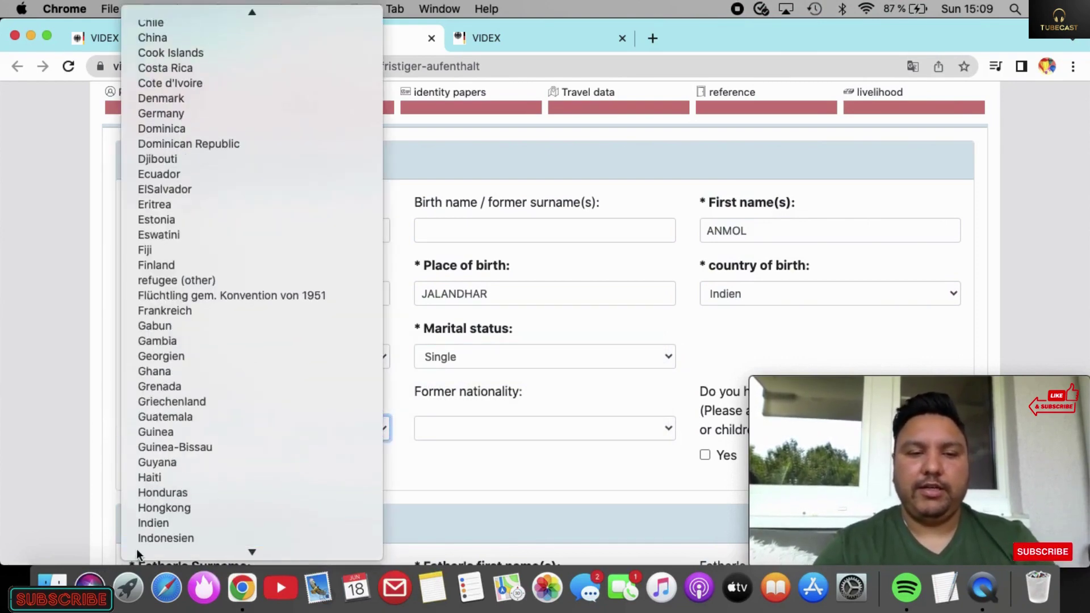
click(156, 508)
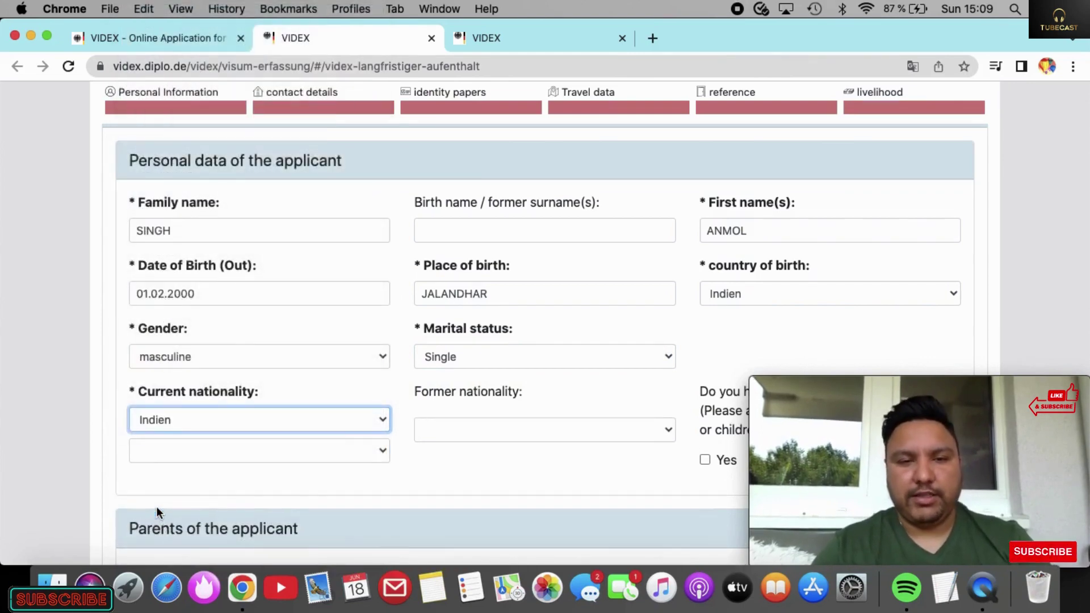
scroll(156, 507, down, 4)
scroll(157, 502, up, 3)
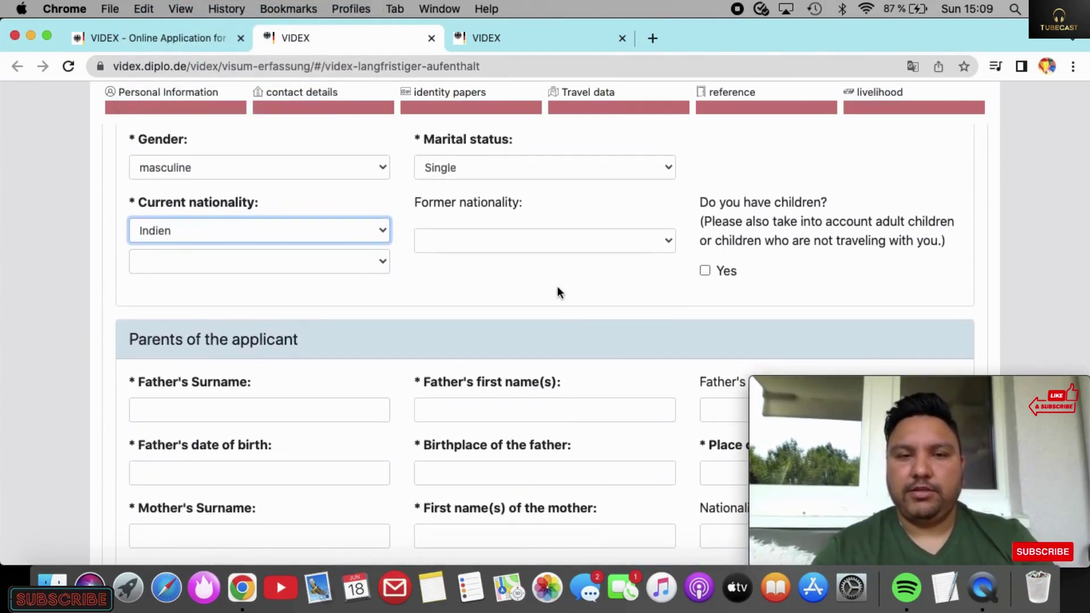
scroll(518, 272, down, 5)
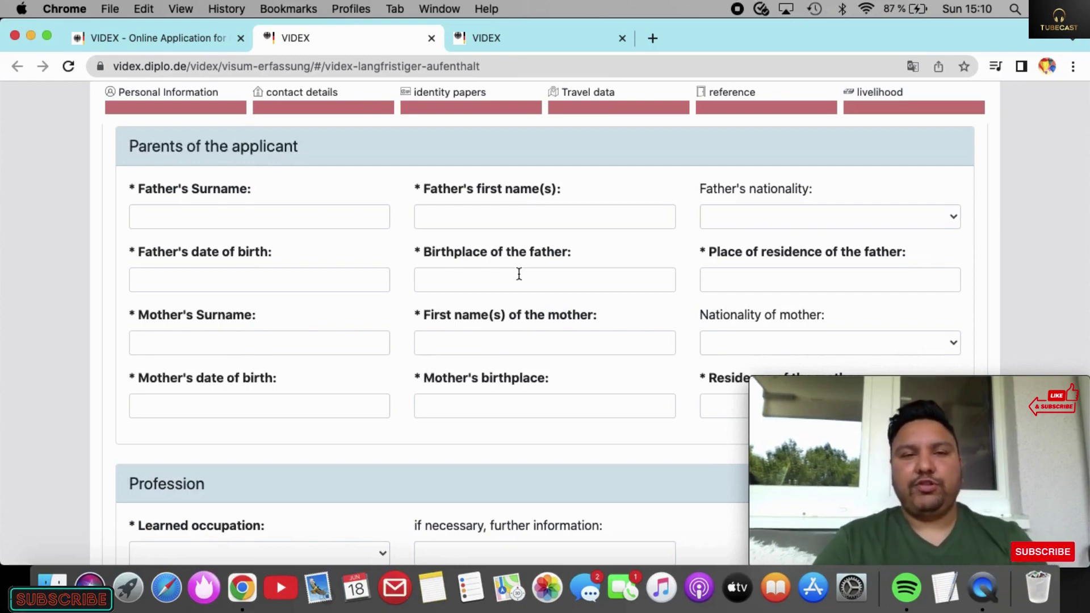
click(360, 217)
click(452, 219)
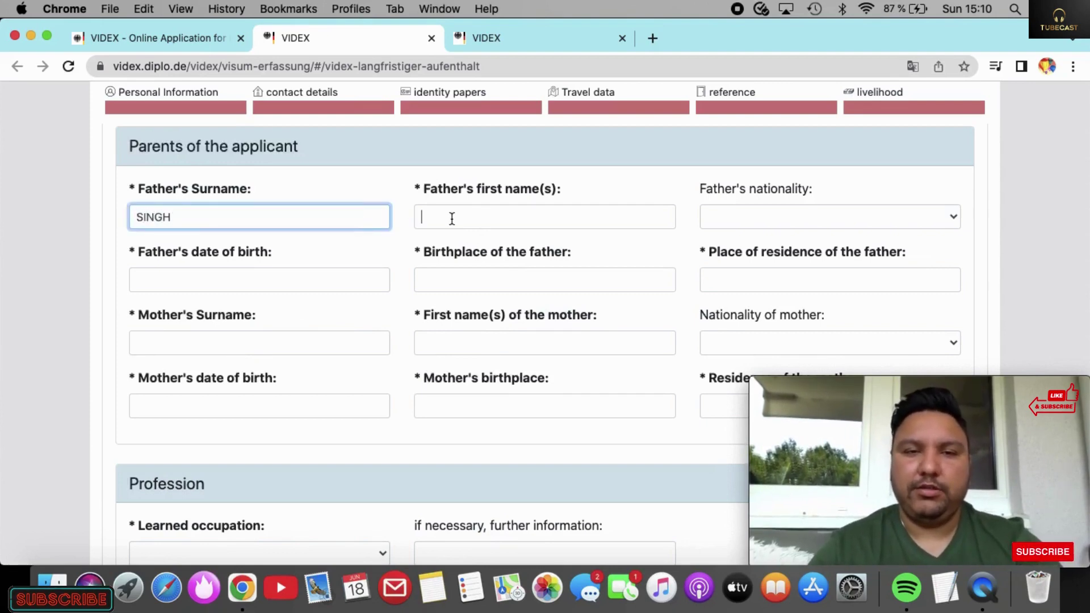
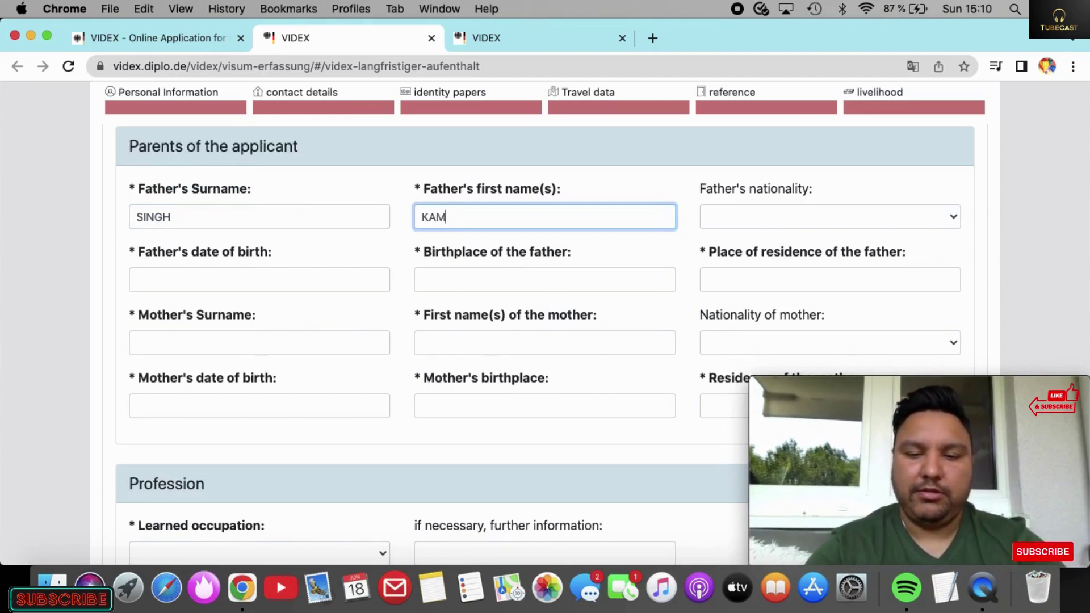
click(335, 276)
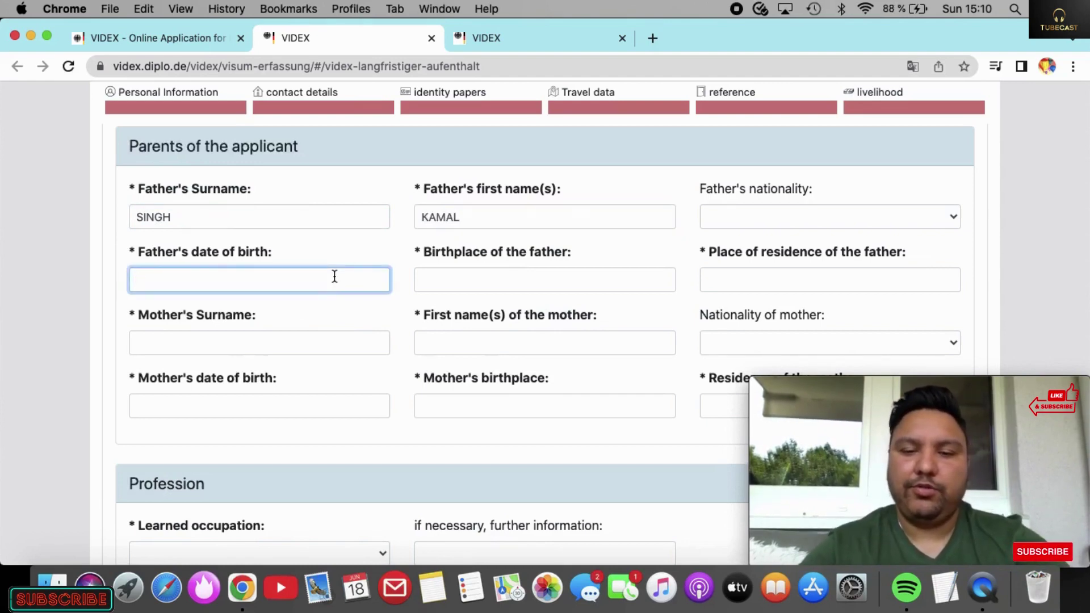
text(20.02.19)
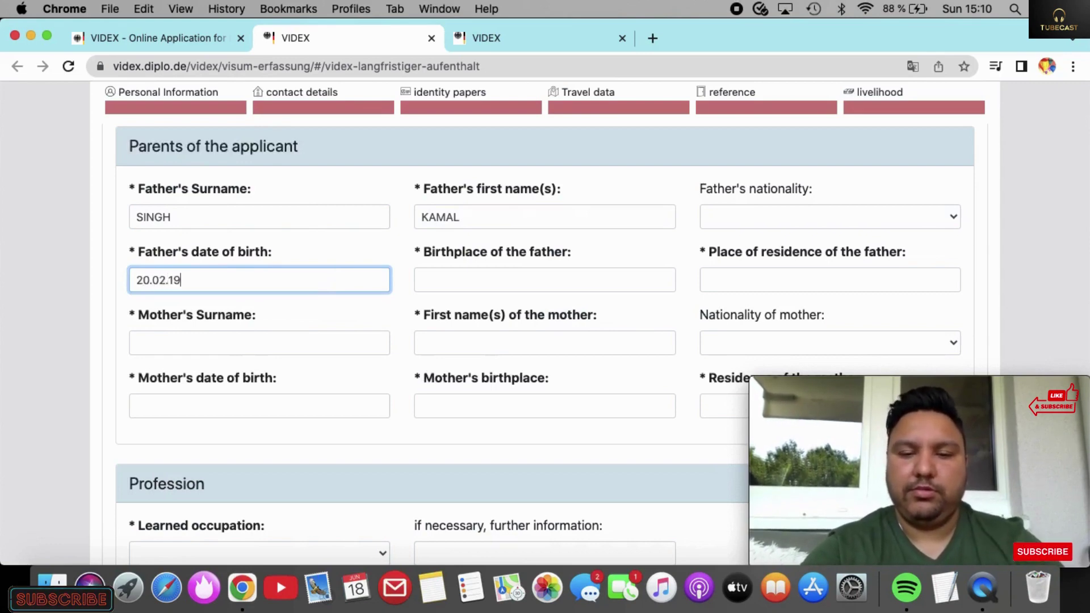
text(85)
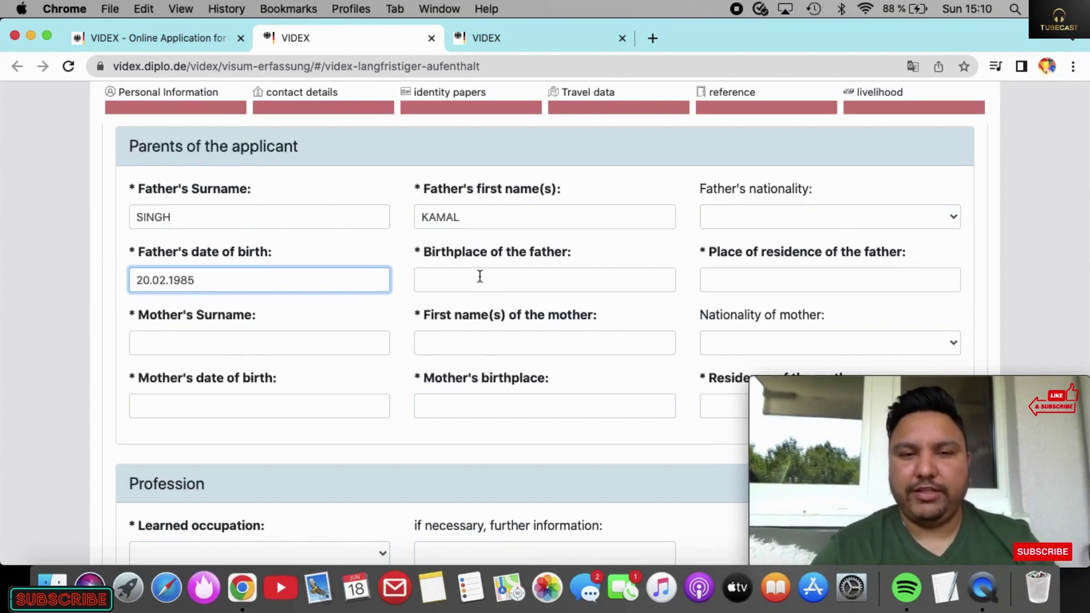
click(538, 284)
text(J)
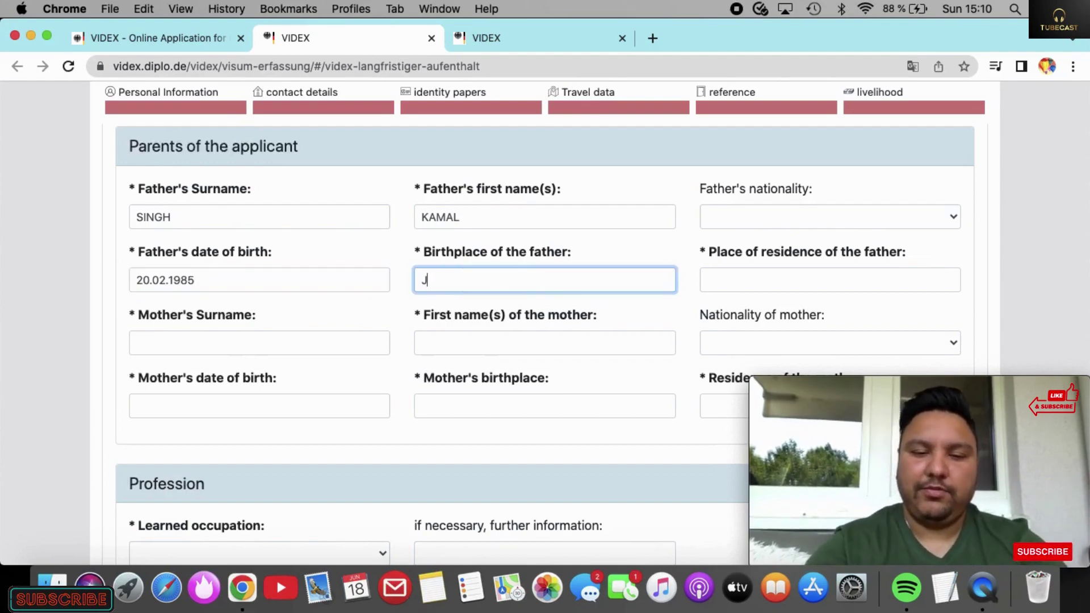
text(ALANDHAR)
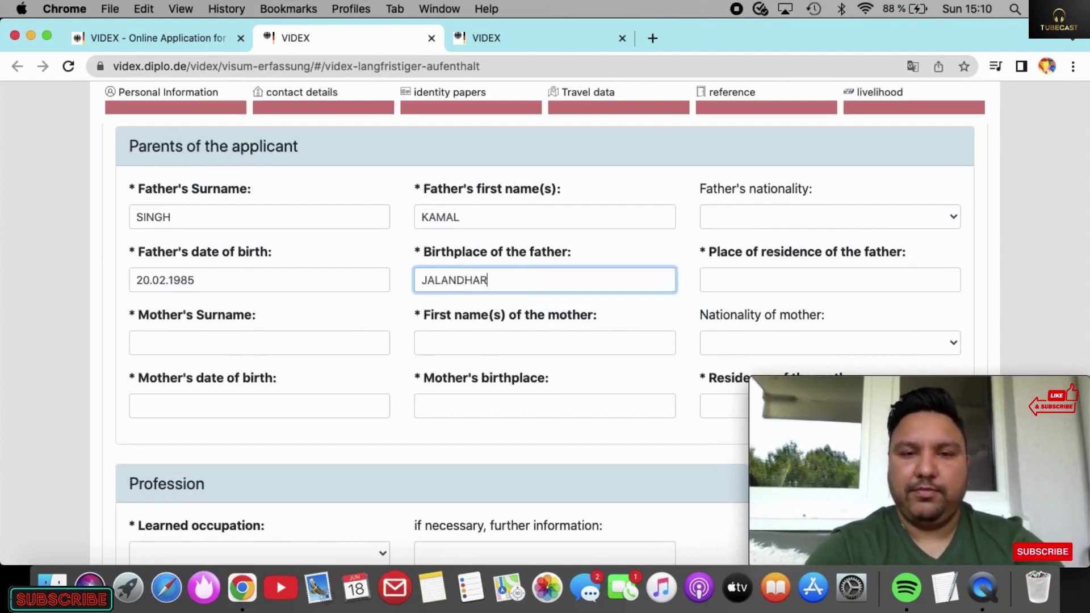
Step: Enter the father's place of residence, a street address in Germany
click(792, 284)
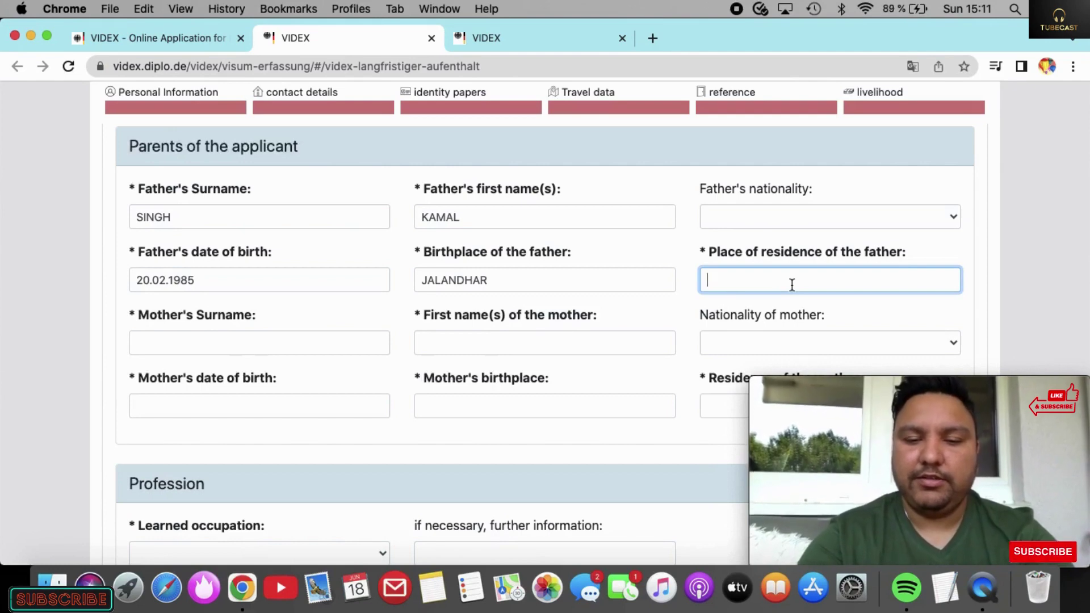
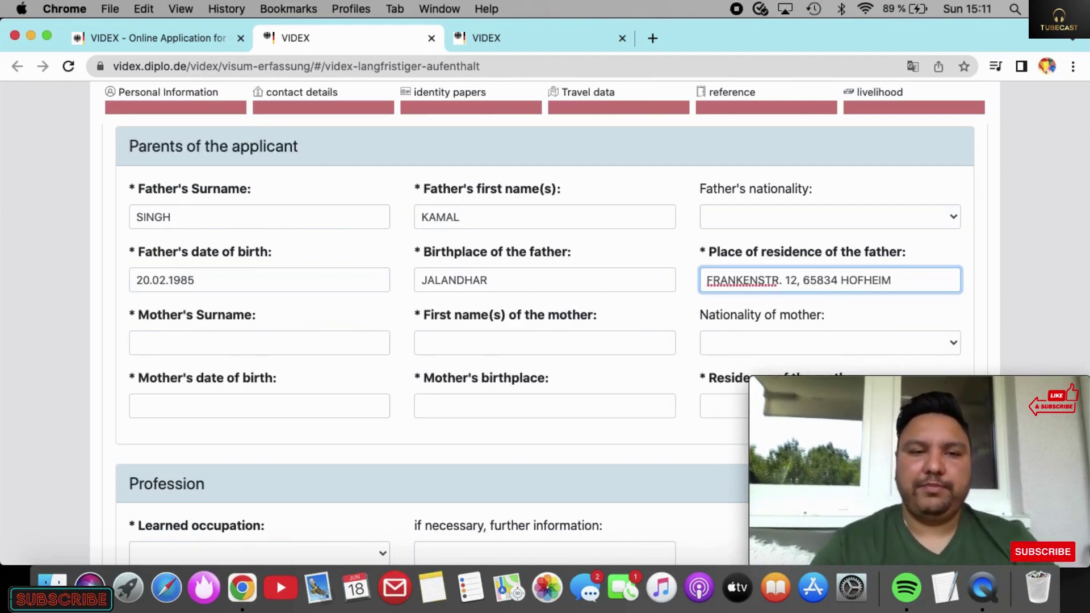
scroll(517, 322, down, 2)
text(, )
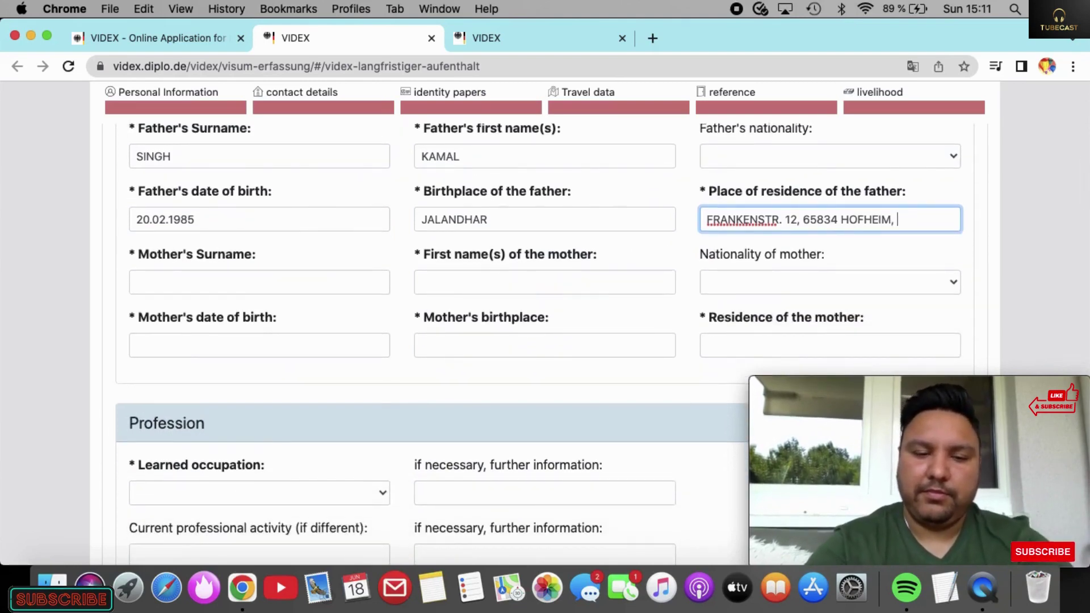
text(GERMANY)
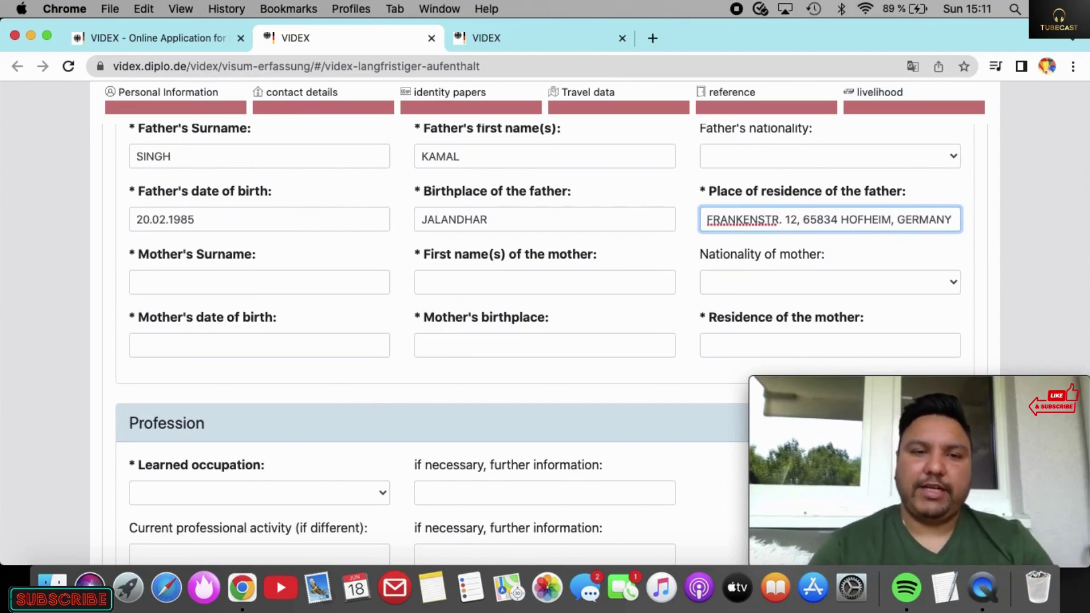
click(295, 282)
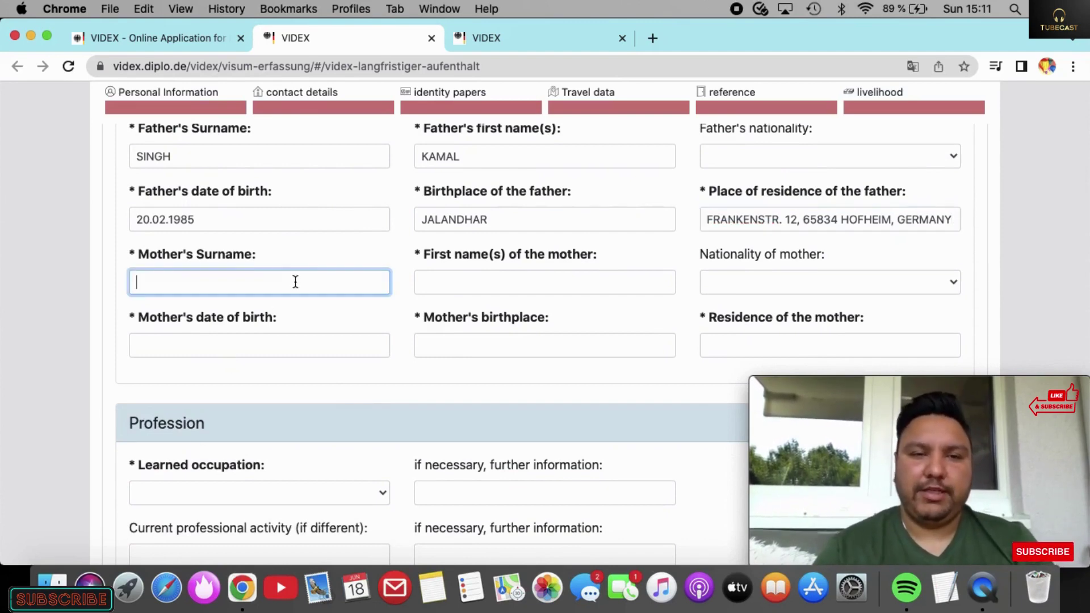
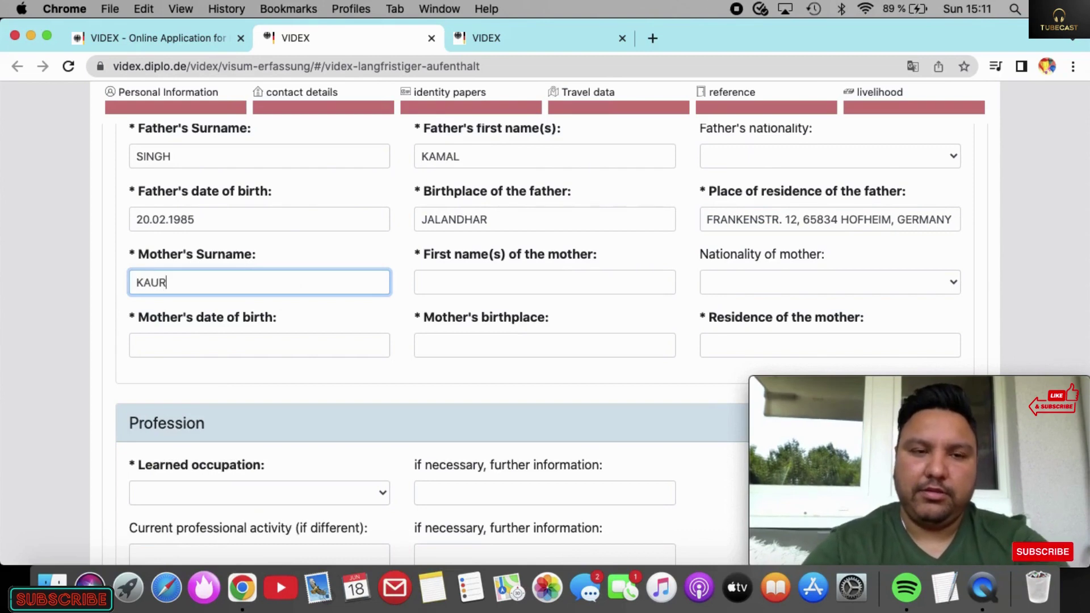
click(437, 281)
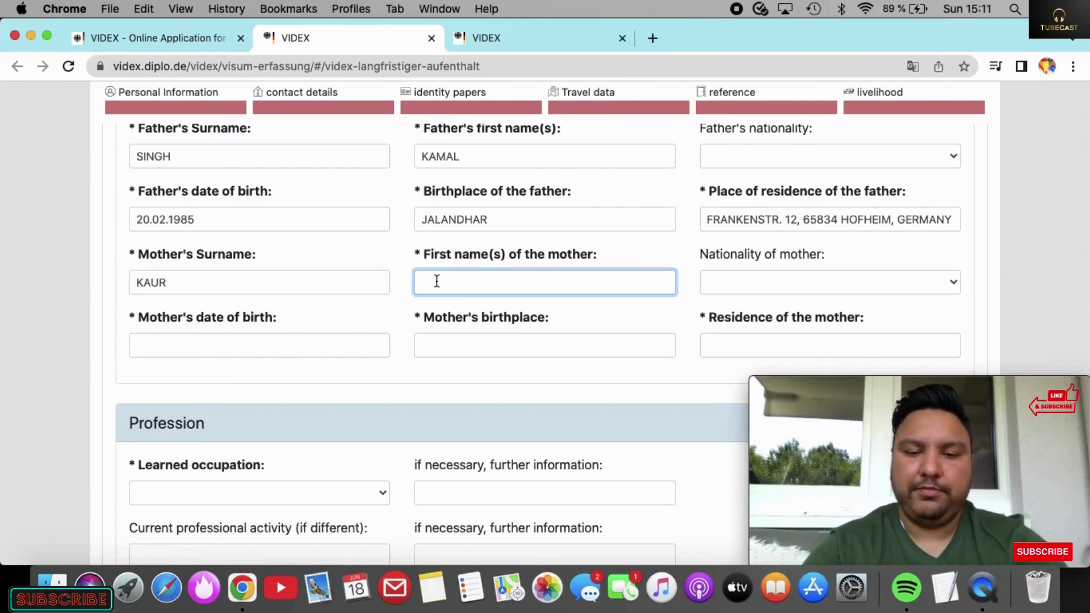
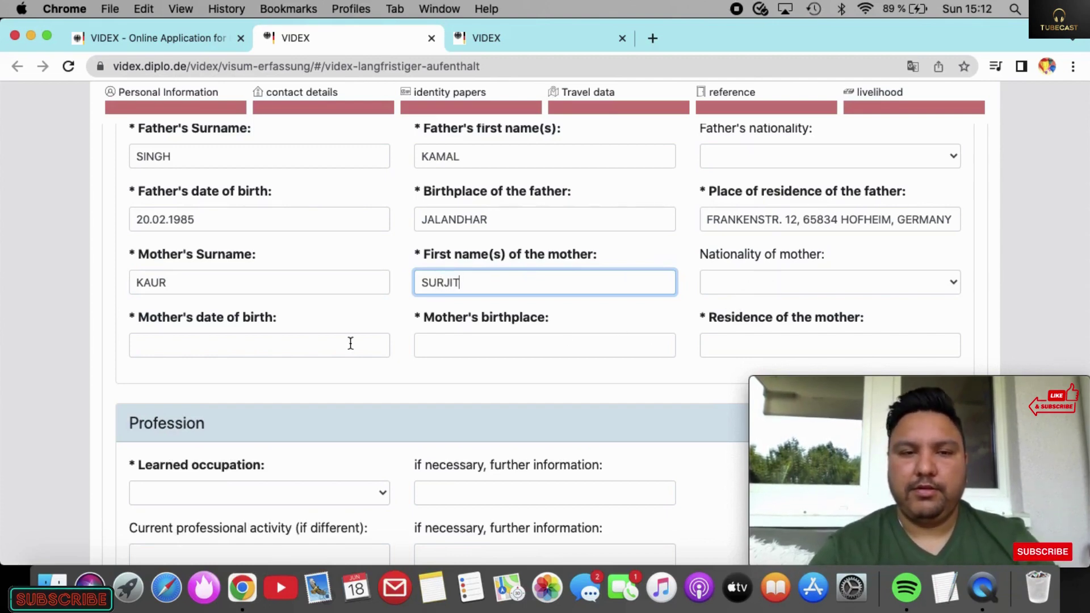
click(295, 343)
text(11)
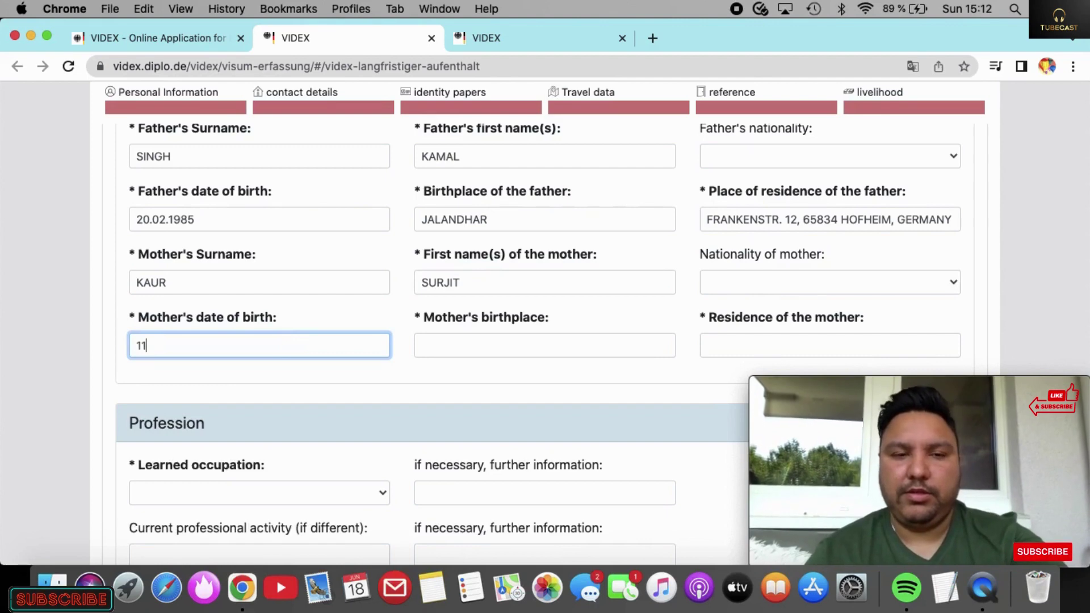
text(.02.1988)
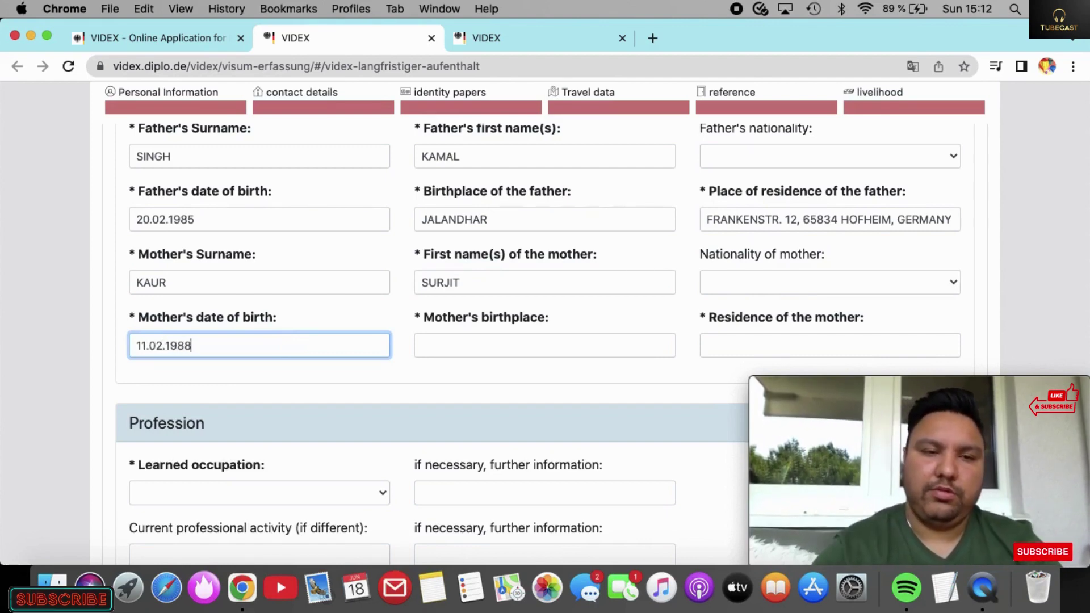
click(482, 341)
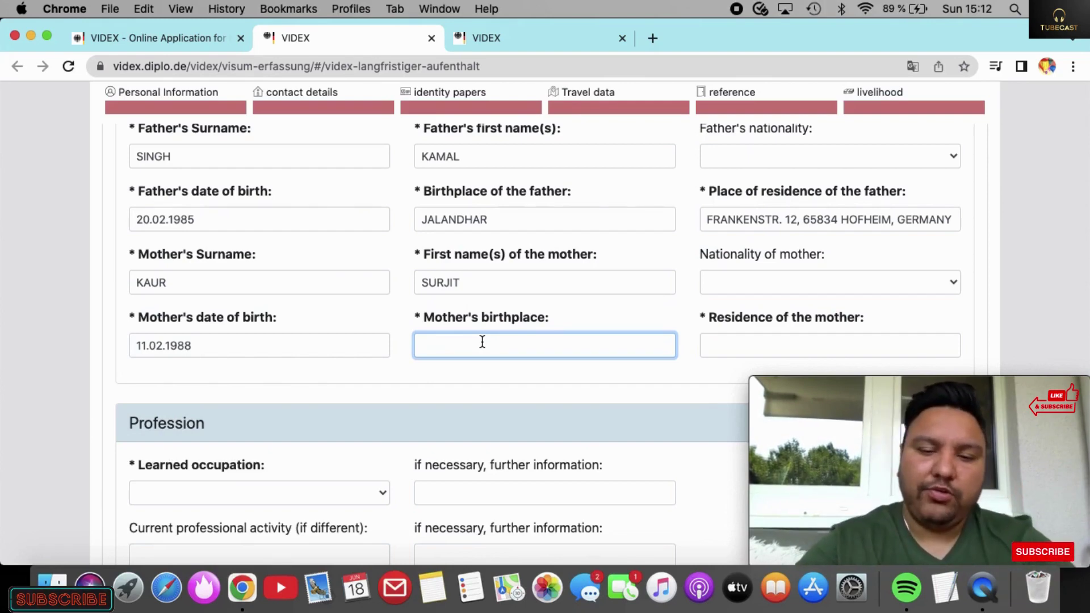
text(JALAN)
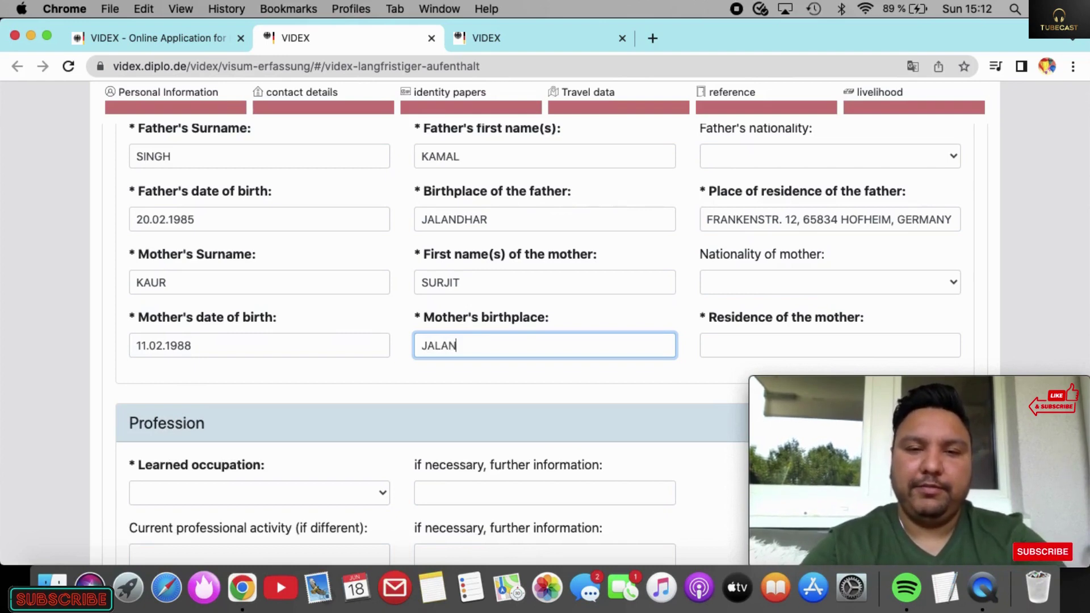
key(BackSpace)
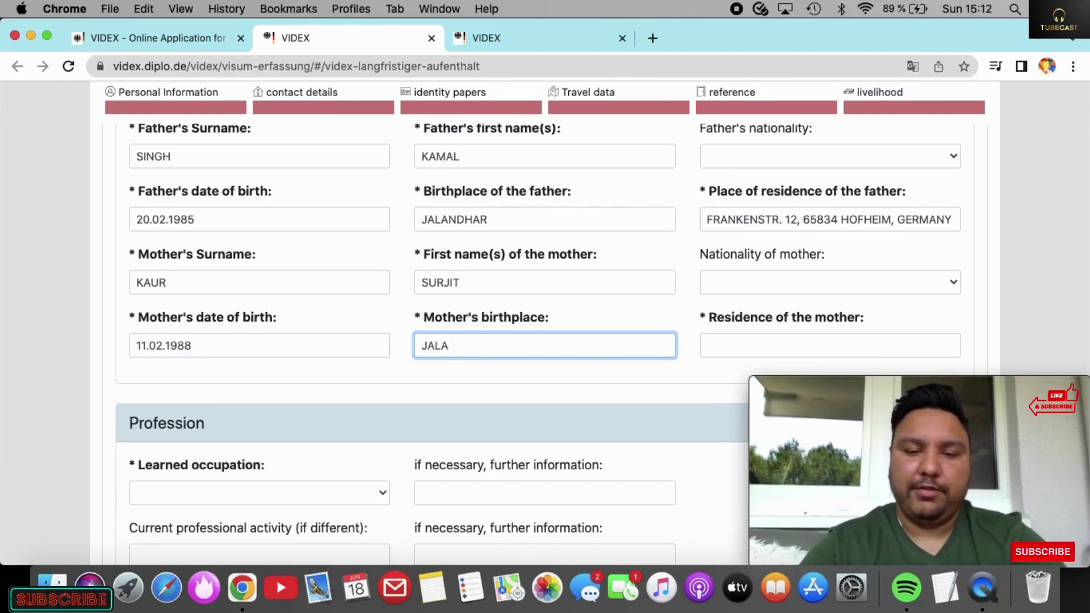
text(NDHAR)
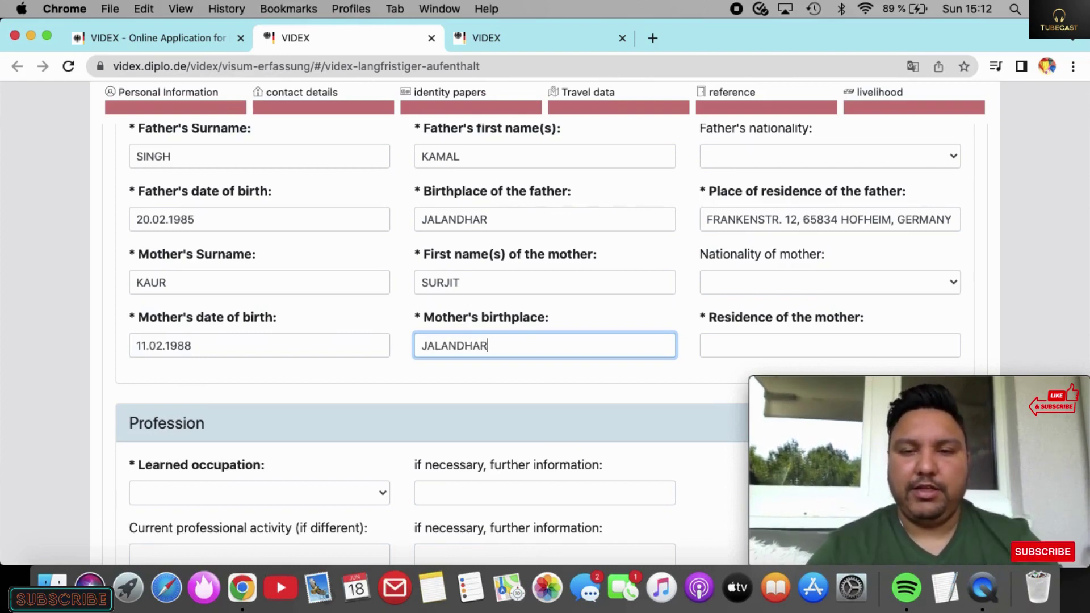
Step: Enter the mother's residence: street and house number in JALANDHAR, INDIA
click(734, 345)
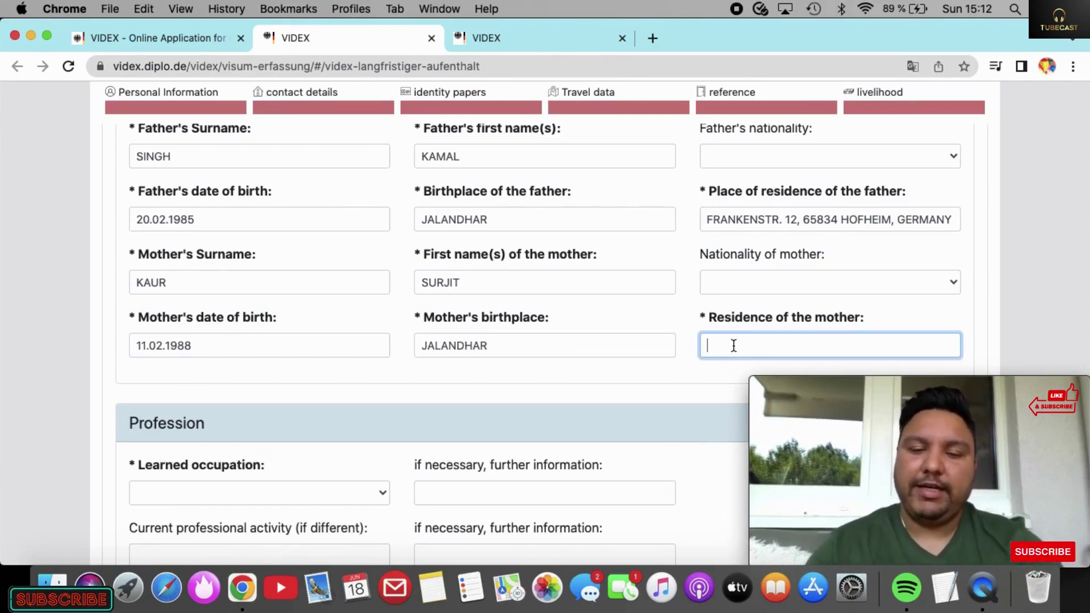
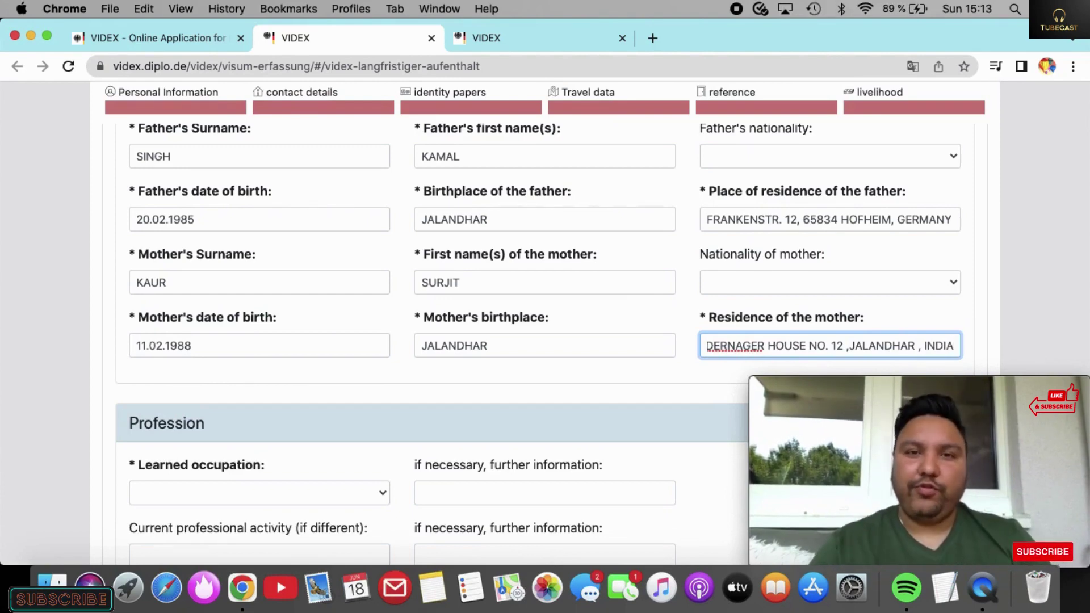
Step: Choose 'student, intern' as learned occupation, briefly switching to 'other jobs' and back
scroll(482, 401, down, 5)
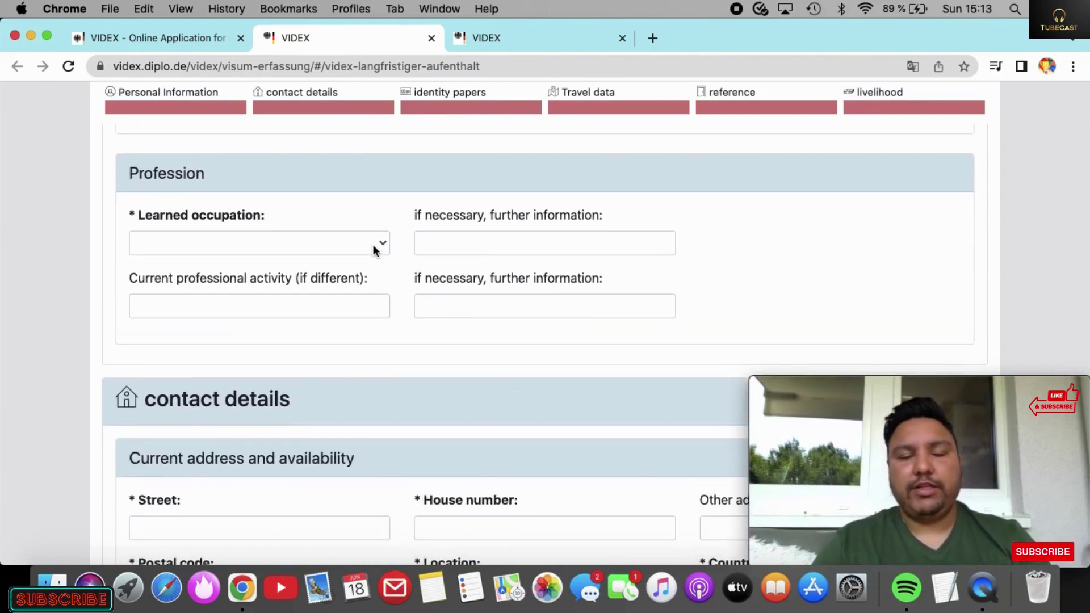
click(373, 244)
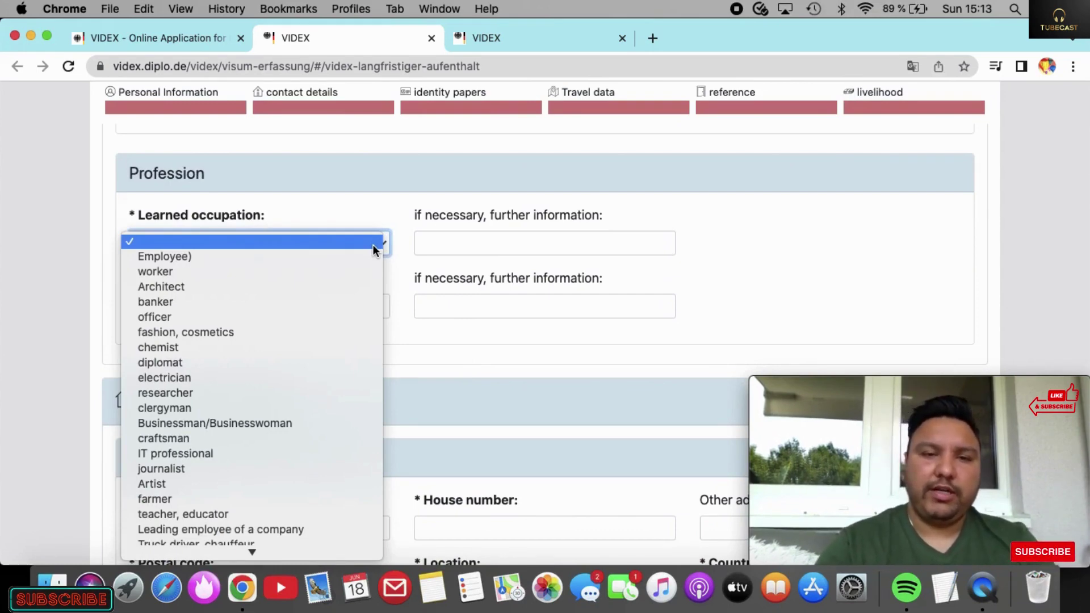
scroll(373, 244, down, 5)
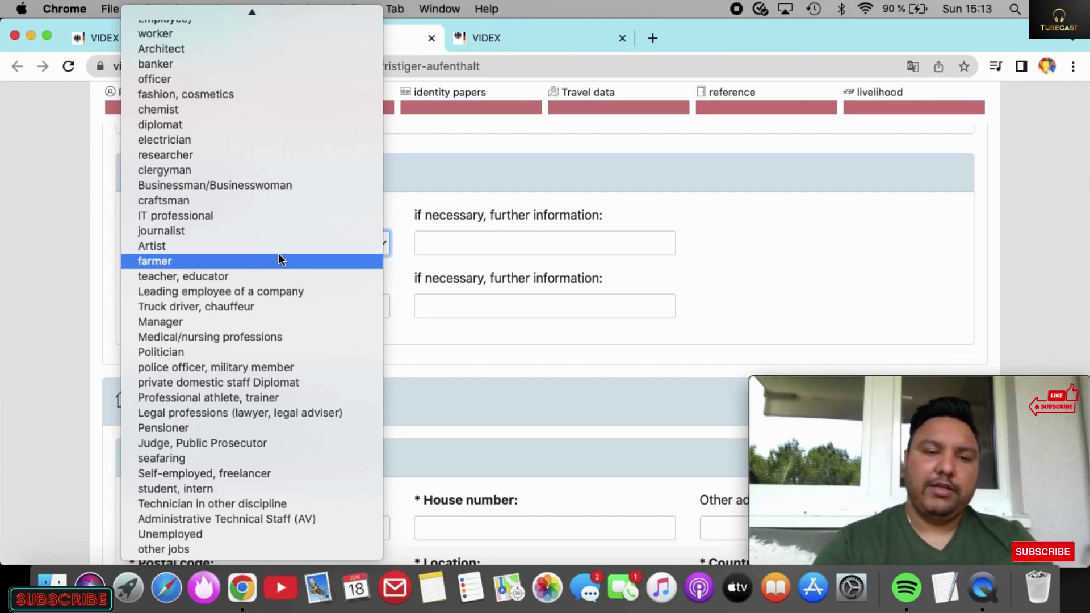
click(258, 487)
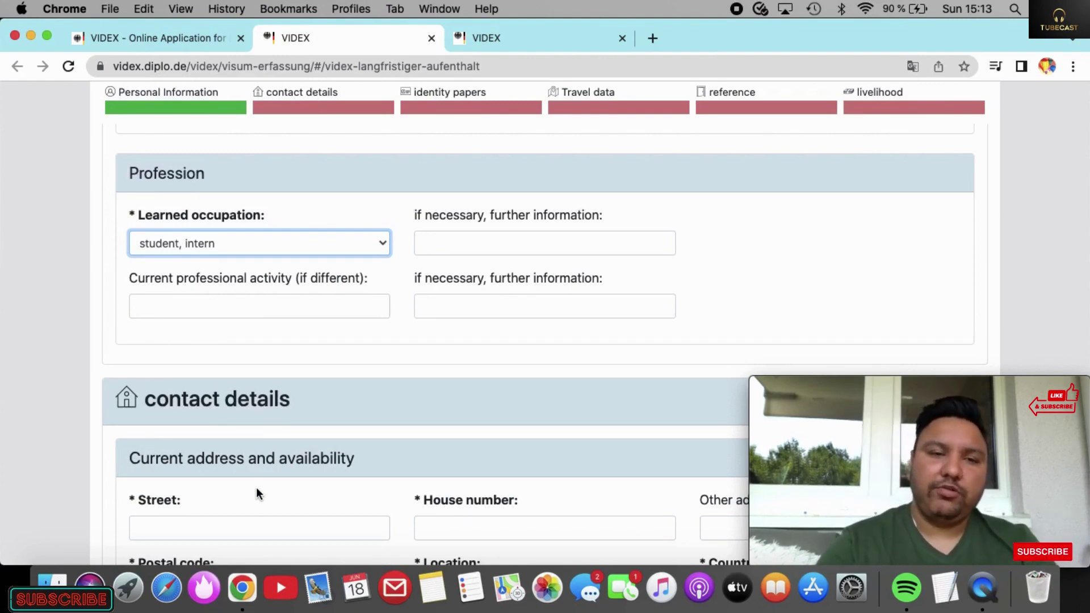
scroll(257, 493, down, 5)
scroll(257, 493, up, 8)
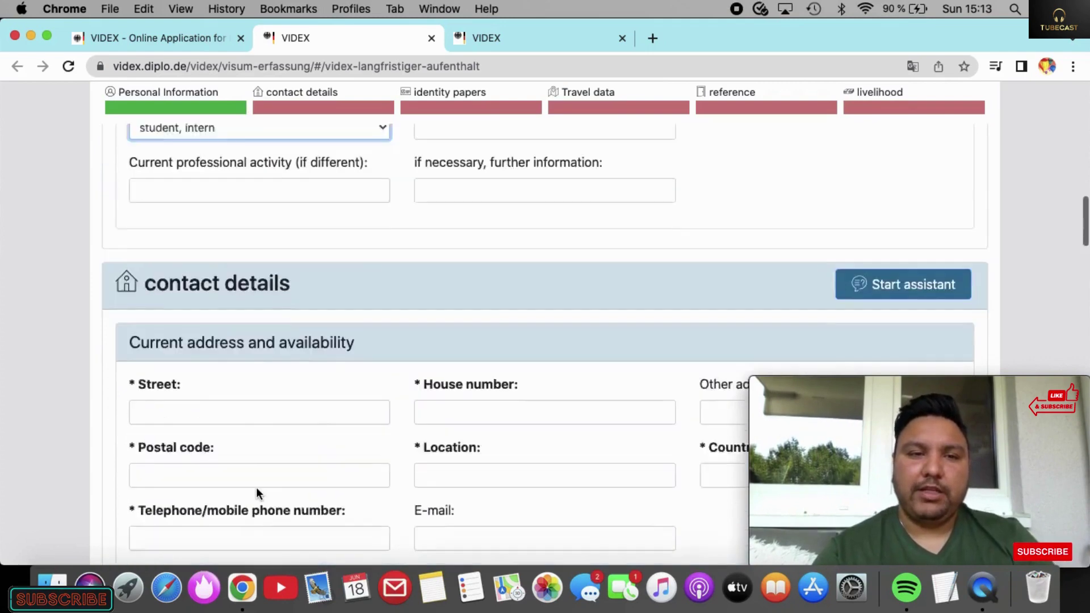
click(325, 384)
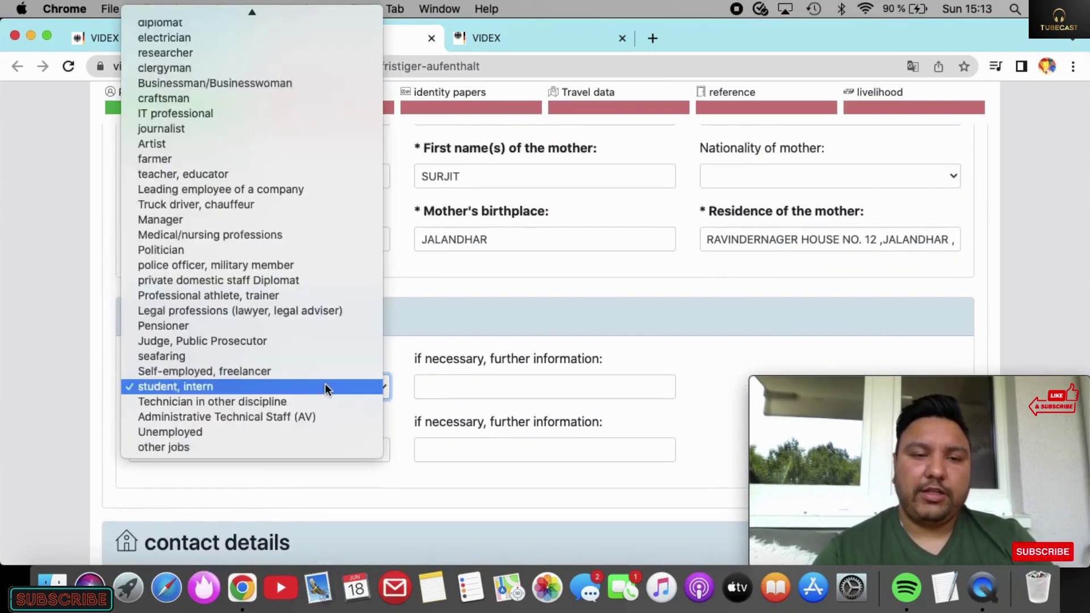
click(209, 447)
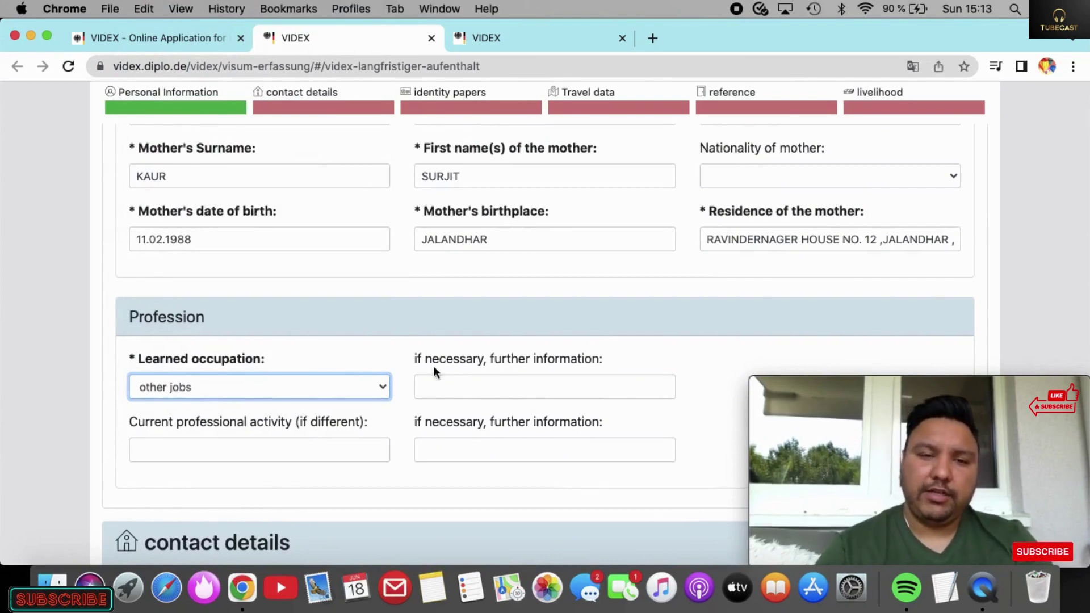
click(379, 387)
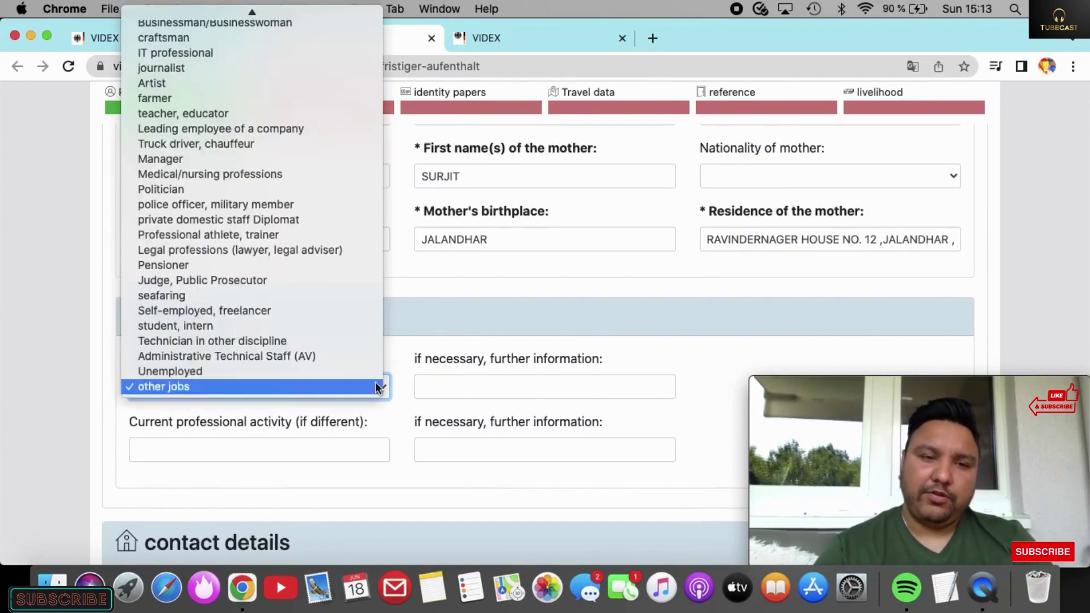
click(232, 327)
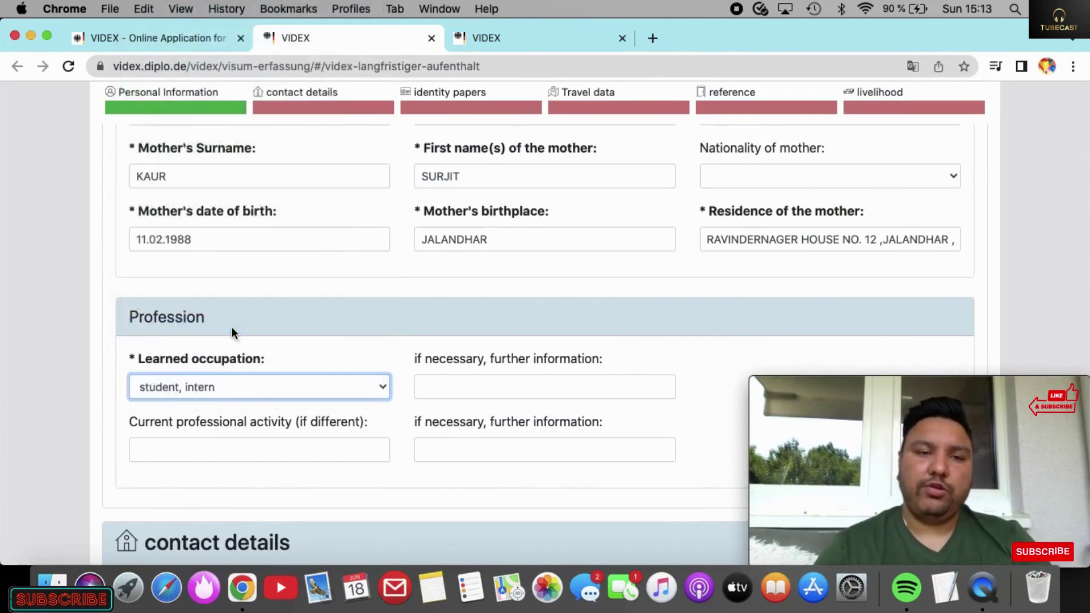
scroll(260, 390, down, 8)
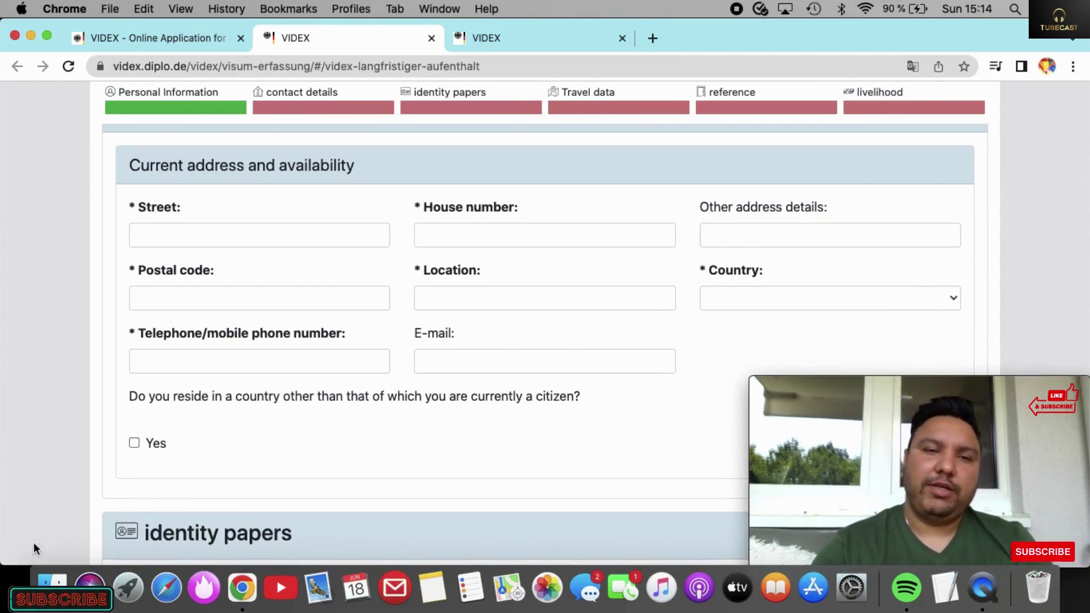
Step: Enter the current street, house number and postal code, location JALANDHAR, country Indien
click(246, 237)
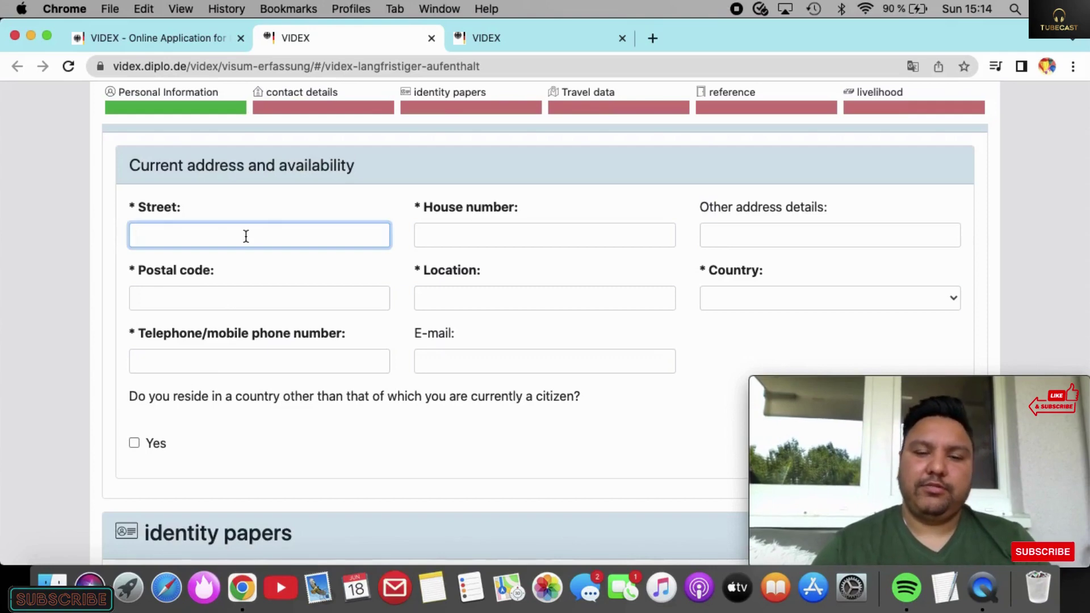
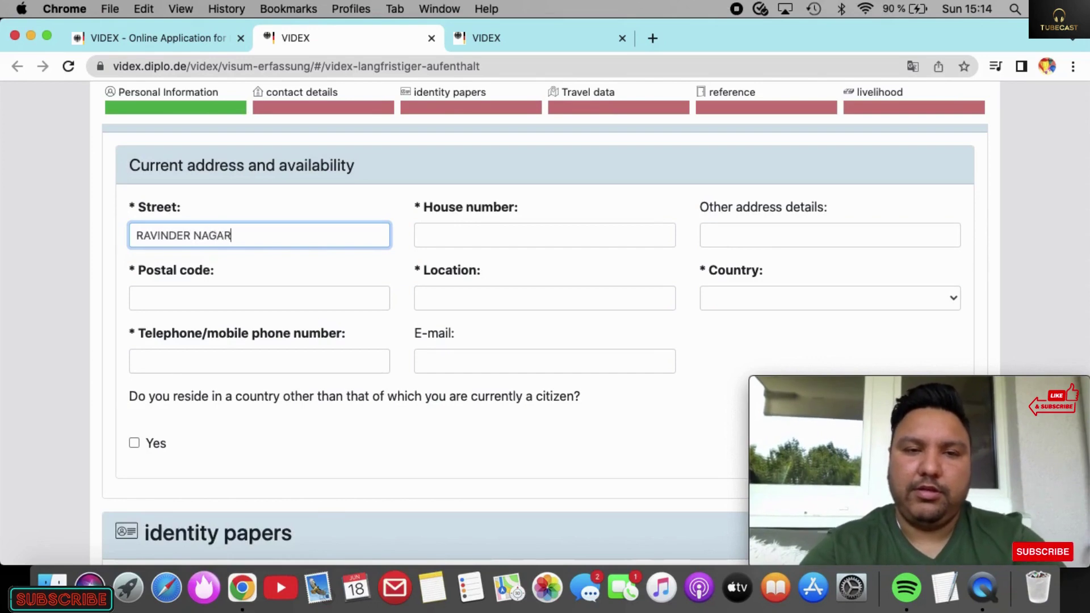
click(418, 235)
click(286, 297)
text(144)
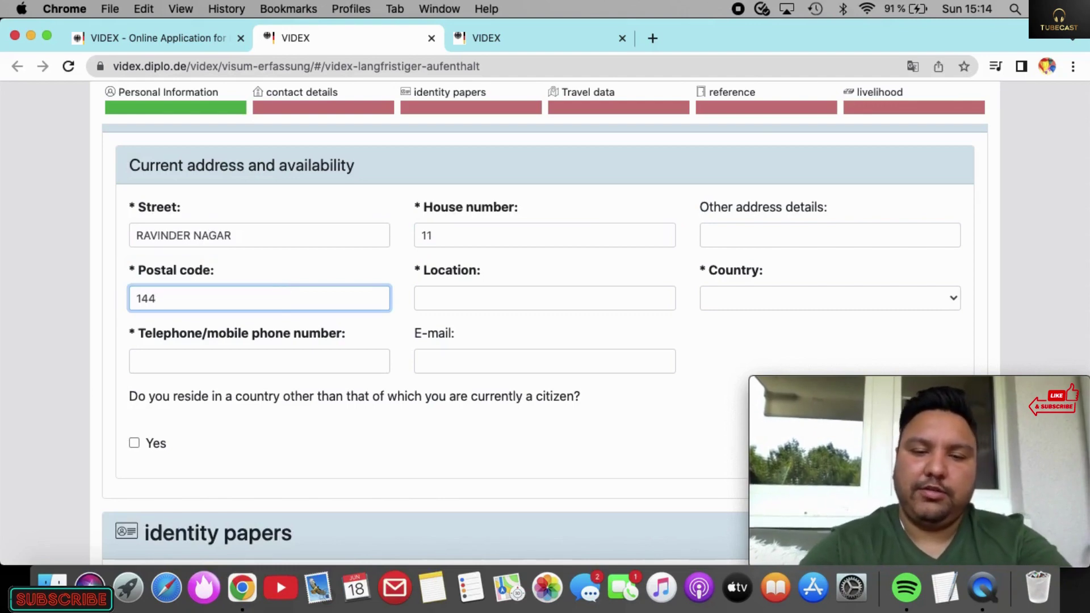
text(003)
click(503, 301)
text(JALAN)
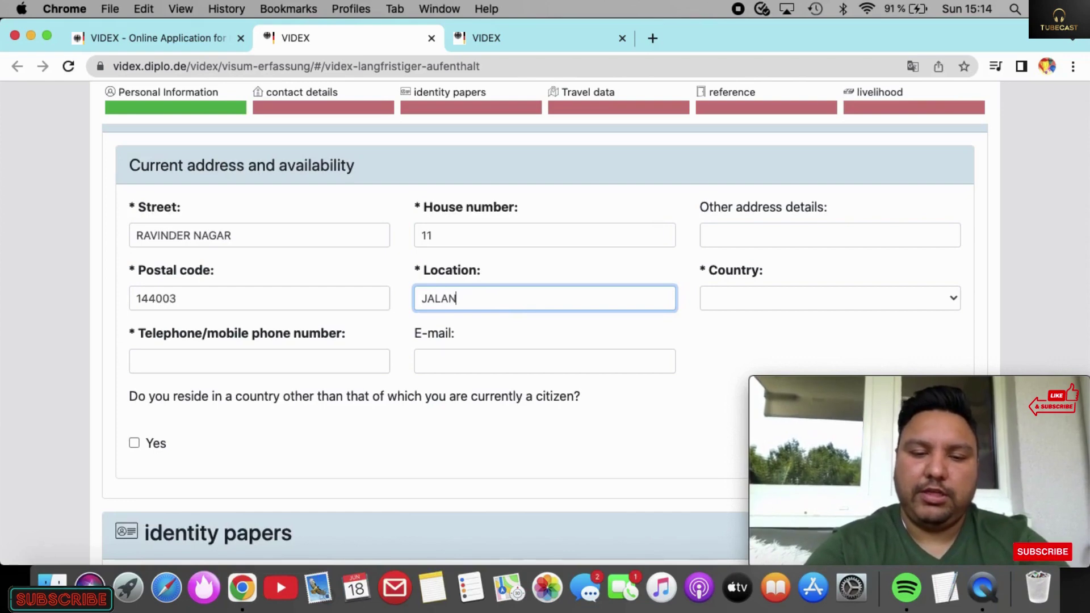
text(DHAR)
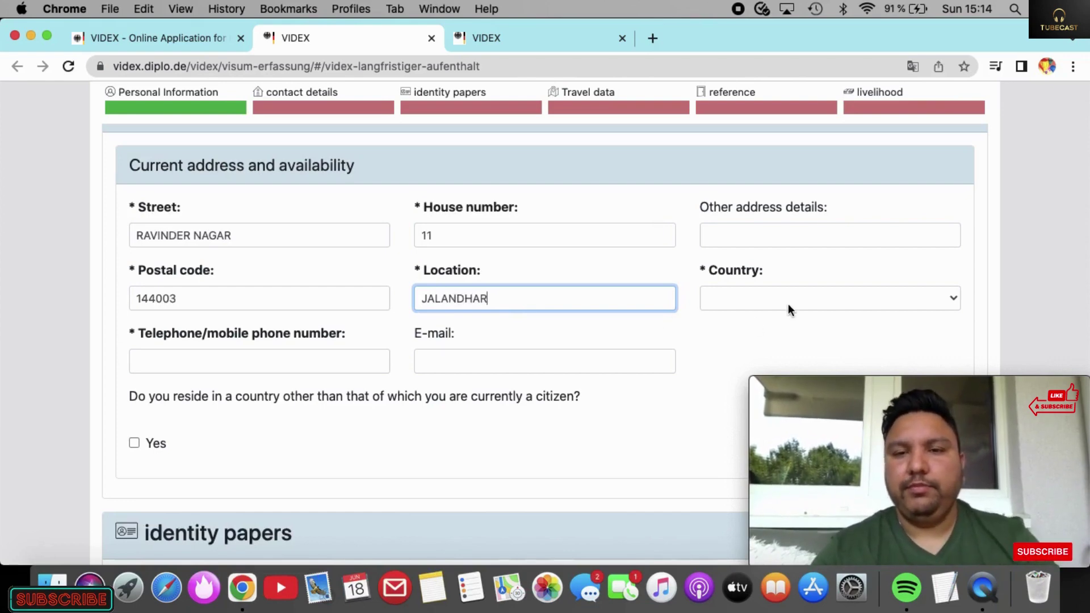
click(788, 305)
text(ind)
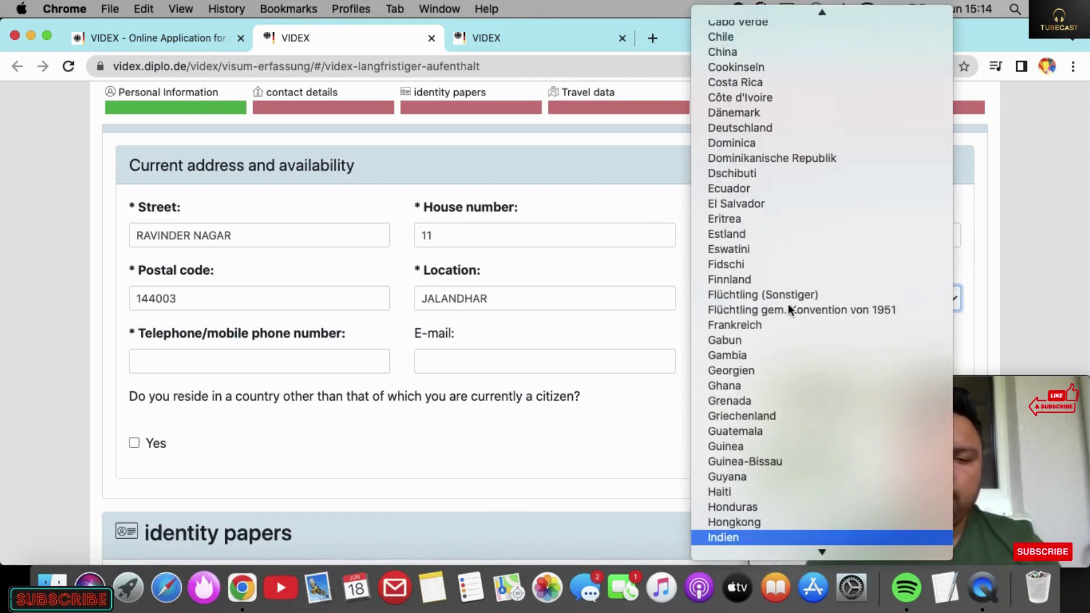
click(734, 535)
Step: Enter the applicant's telephone number and e-mail address
click(275, 361)
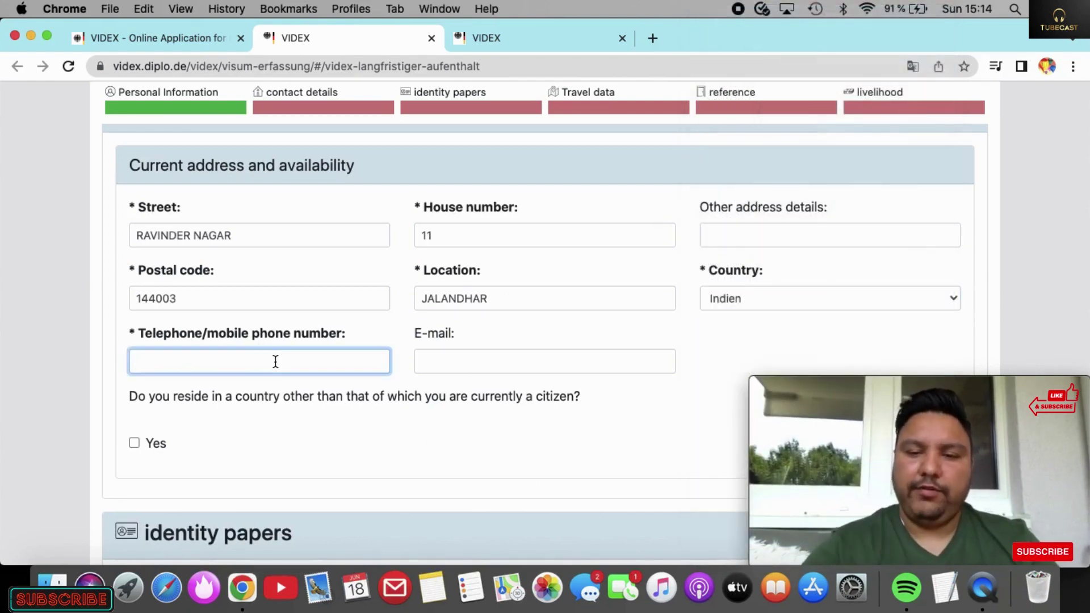
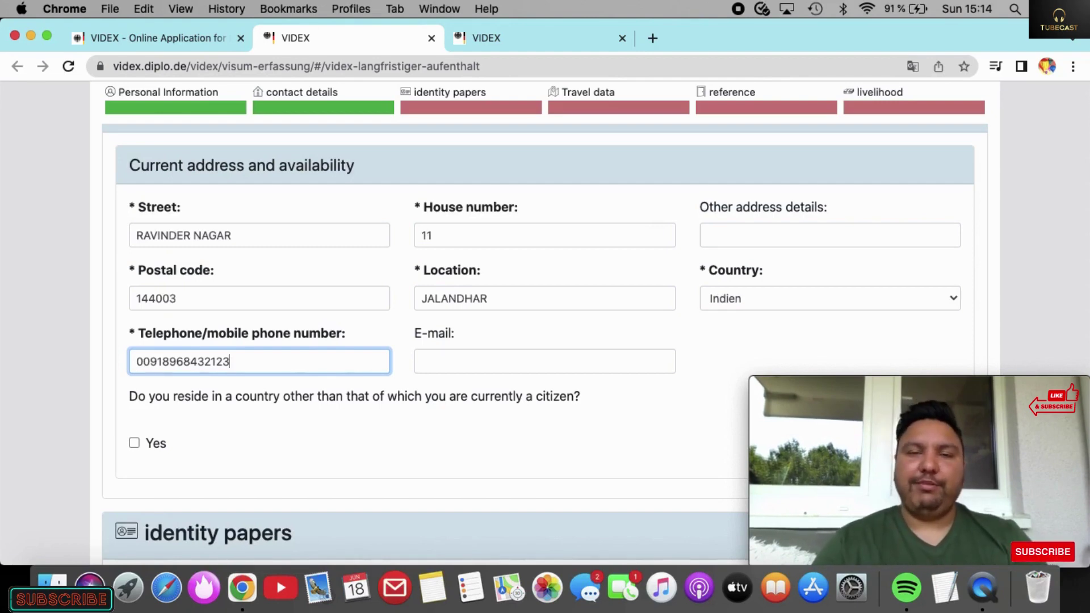
click(446, 365)
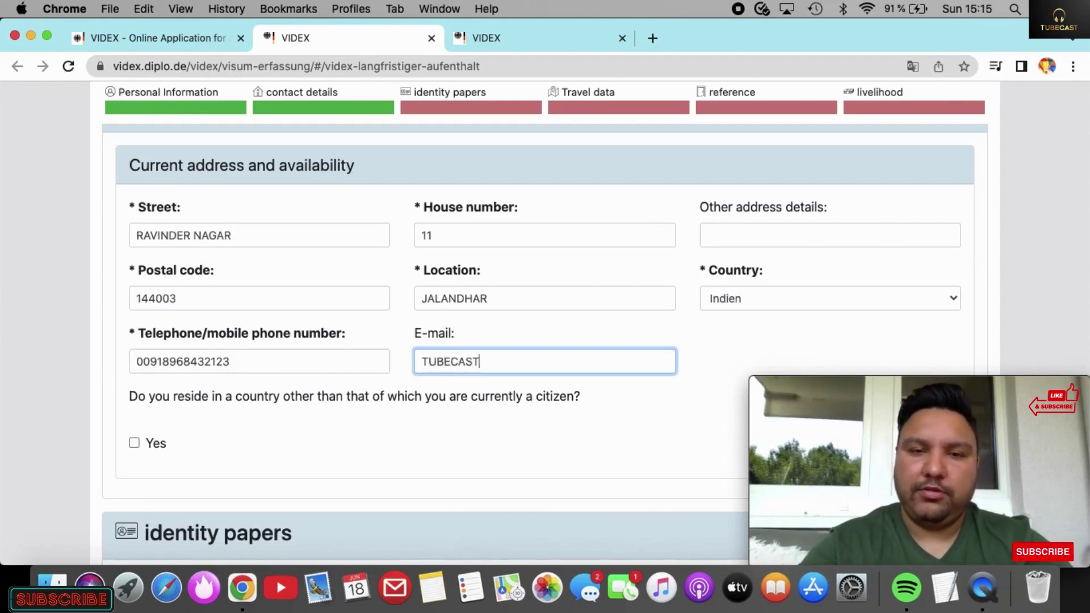
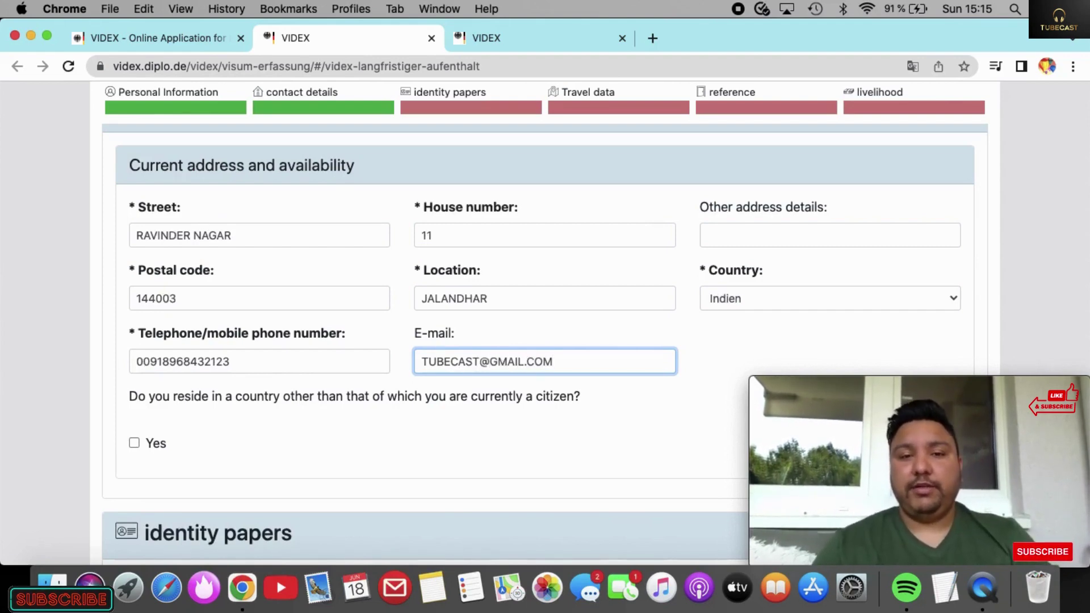
scroll(545, 340, down, 8)
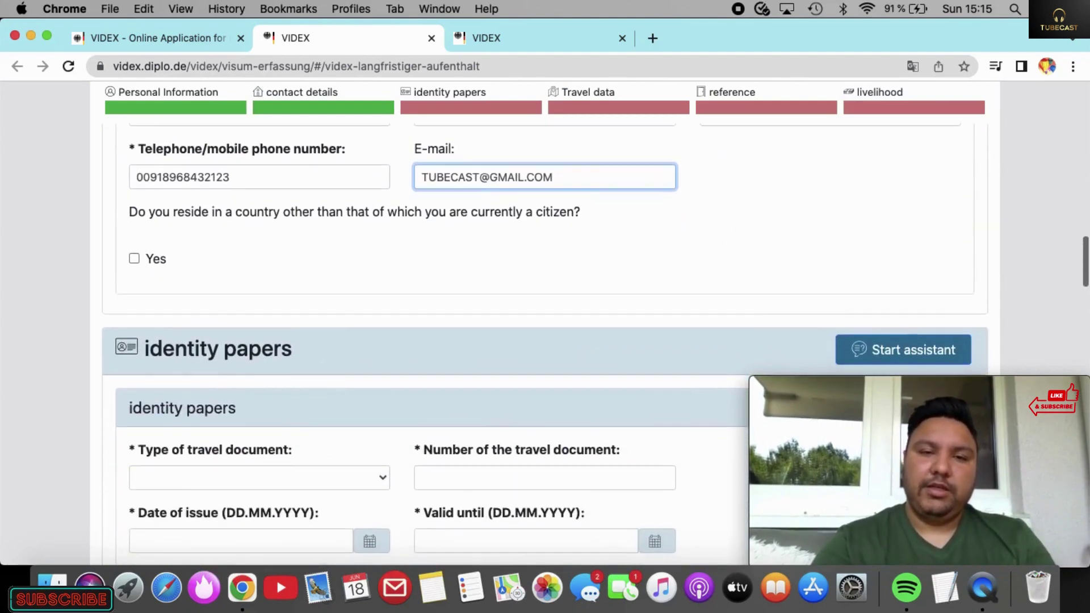
Step: Choose passport as travel document, enter its number and issue date 09.08.2022
scroll(279, 363, down, 6)
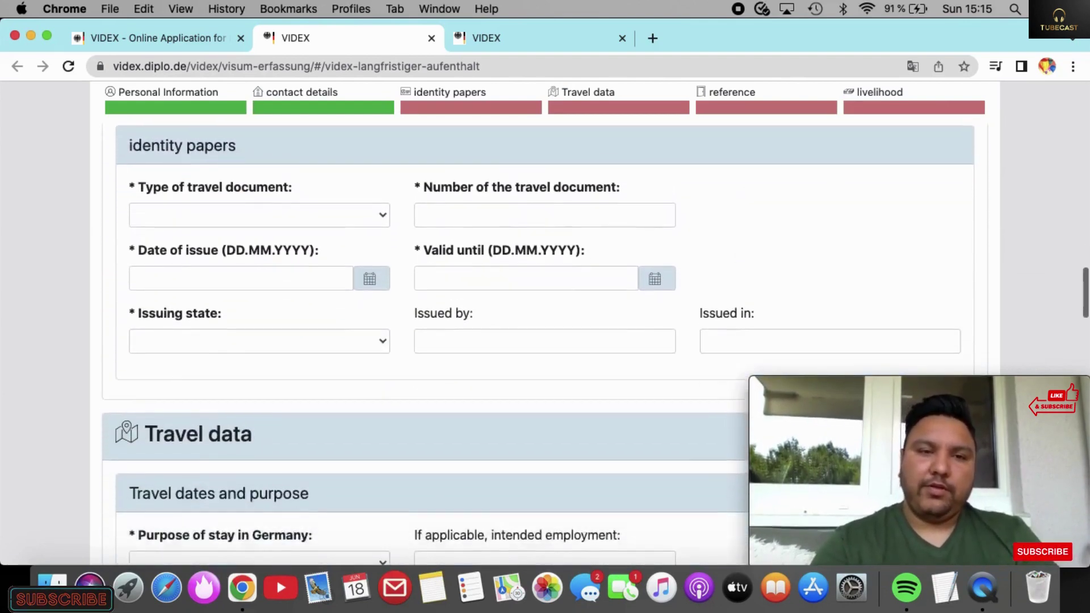
click(244, 240)
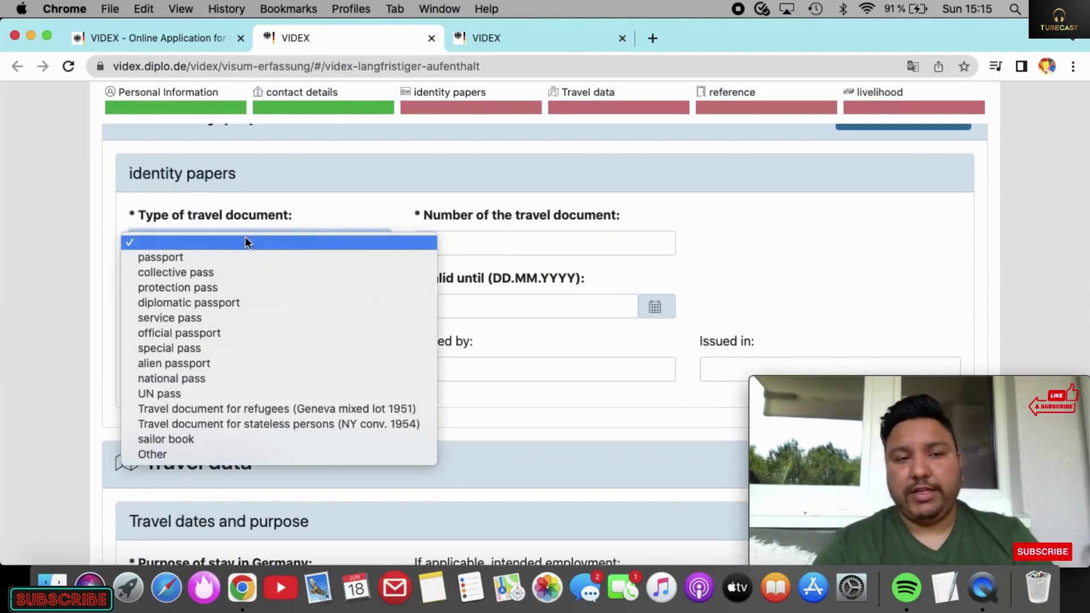
click(224, 257)
click(473, 243)
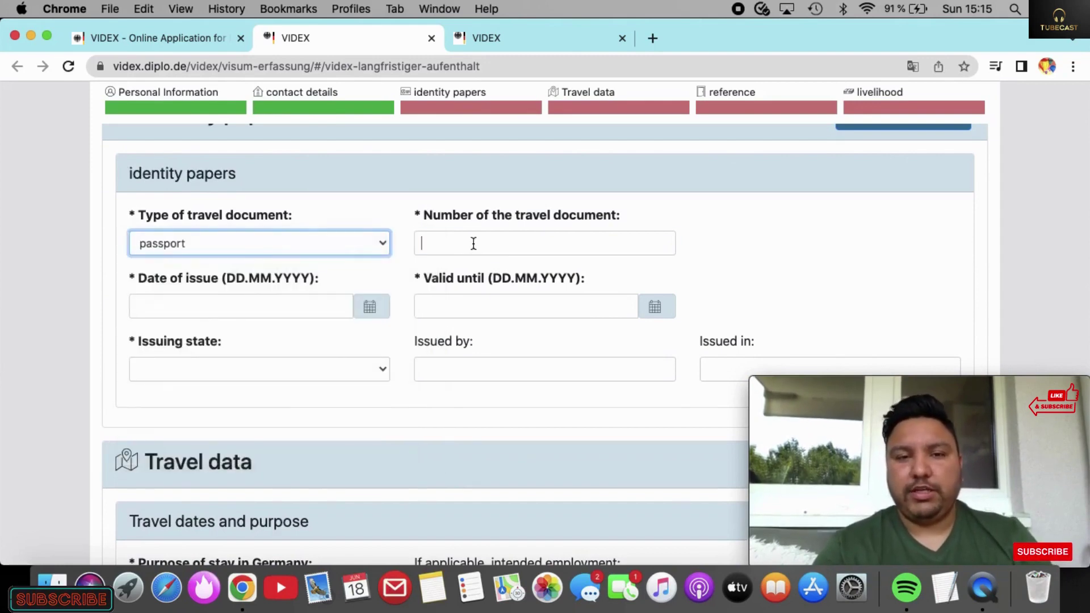
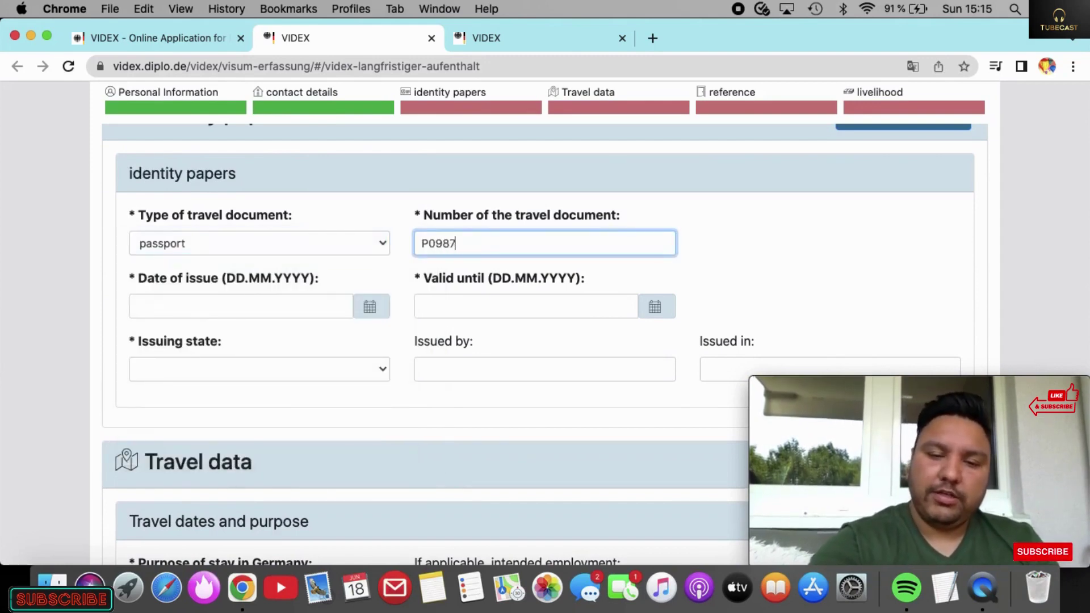
click(328, 307)
text(09)
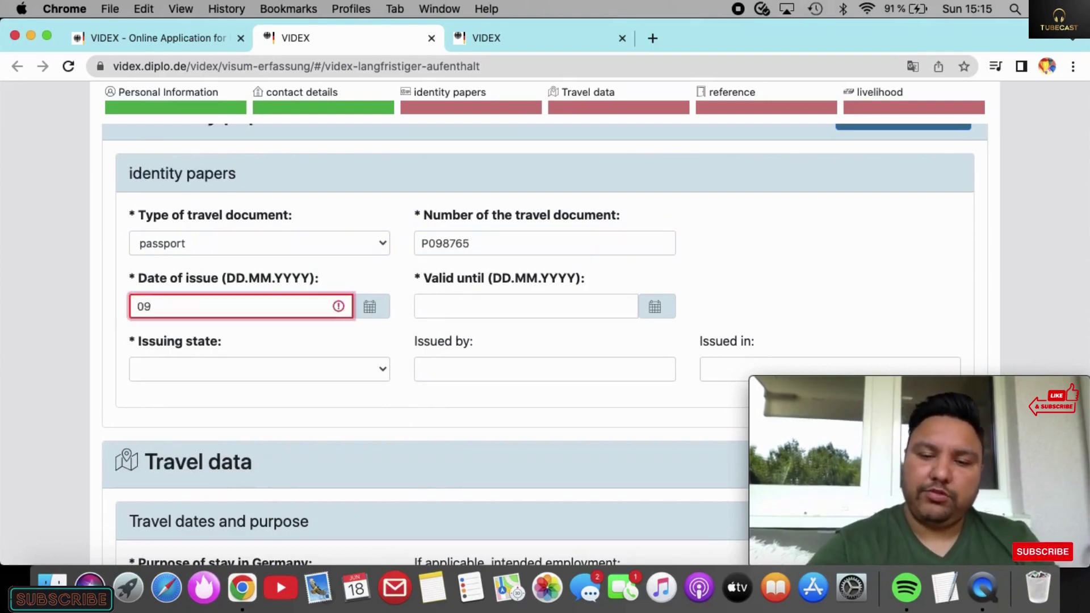
text(08)
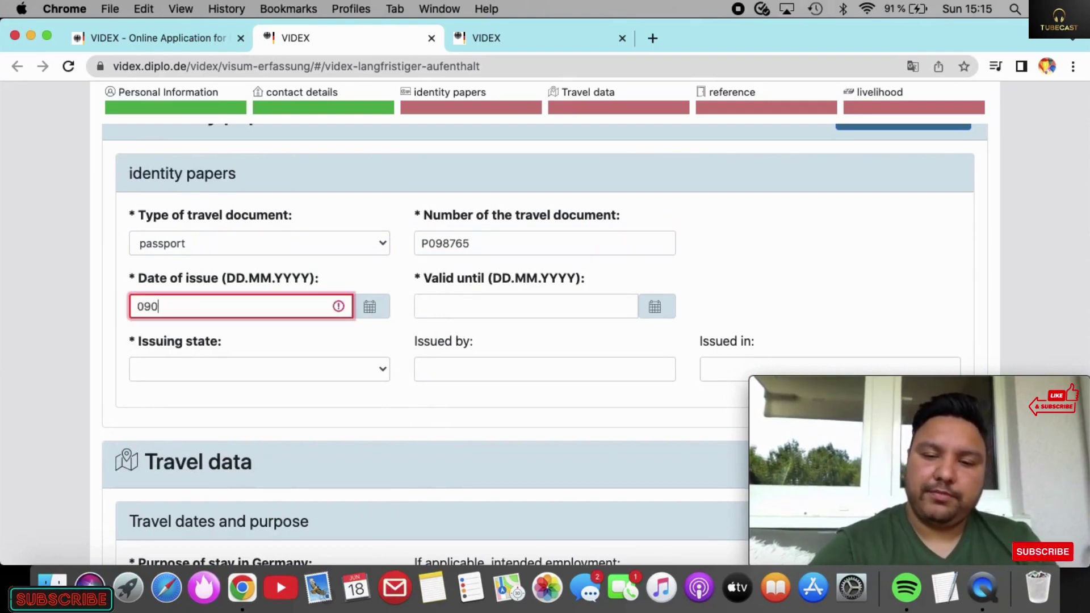
key(BackSpace)
key(BackSpace)
key(BackSpace)
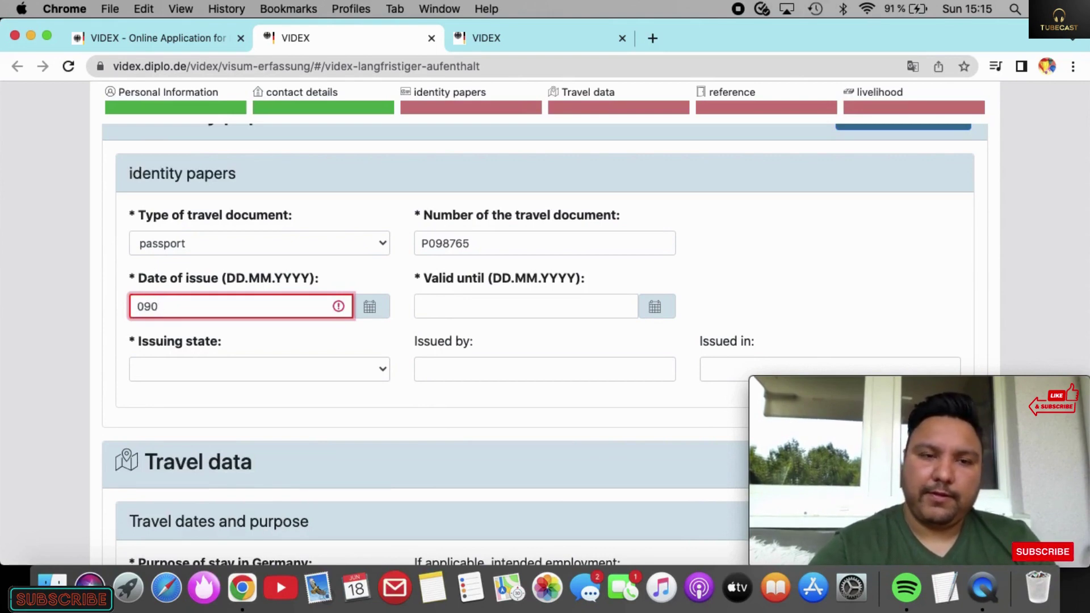
text(9.08.2022)
Step: Set the passport's expiry date to 08.08.2032 and issuing state to India
click(566, 312)
text(08.08.202)
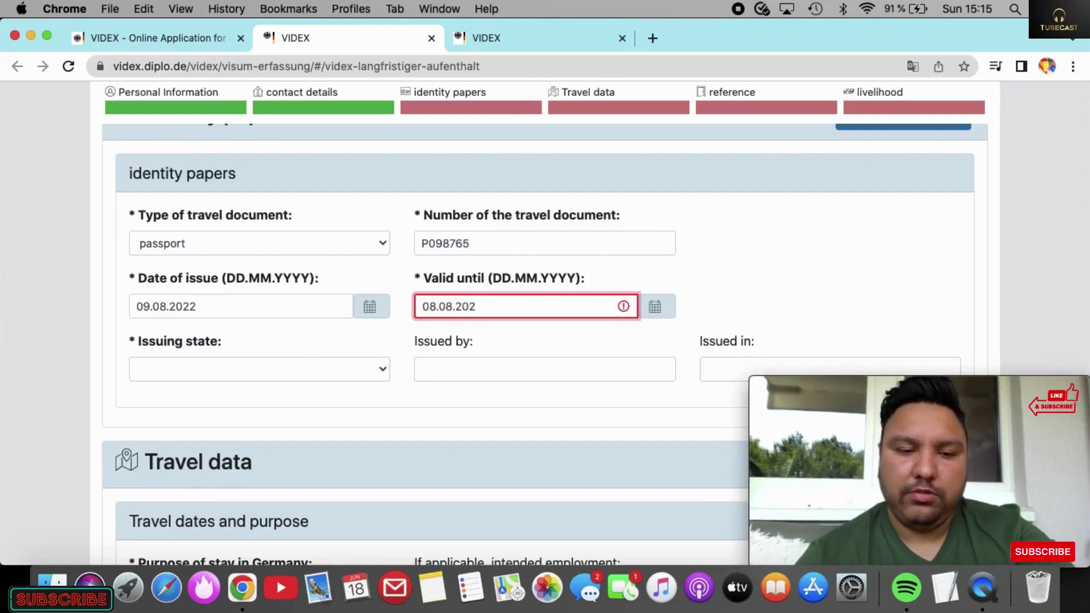
key(BackSpace)
text(32)
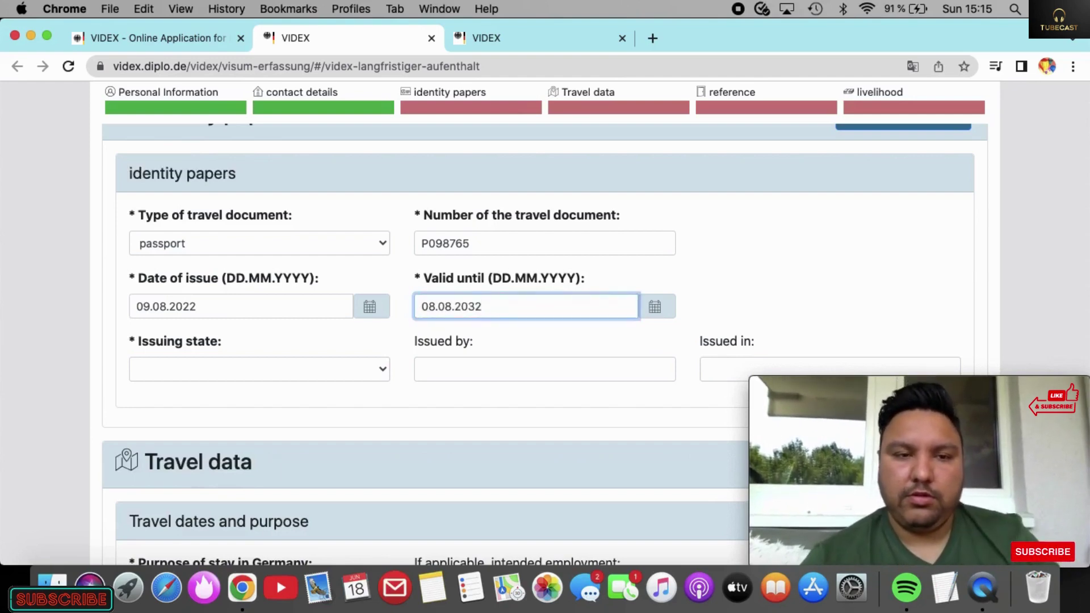
click(289, 369)
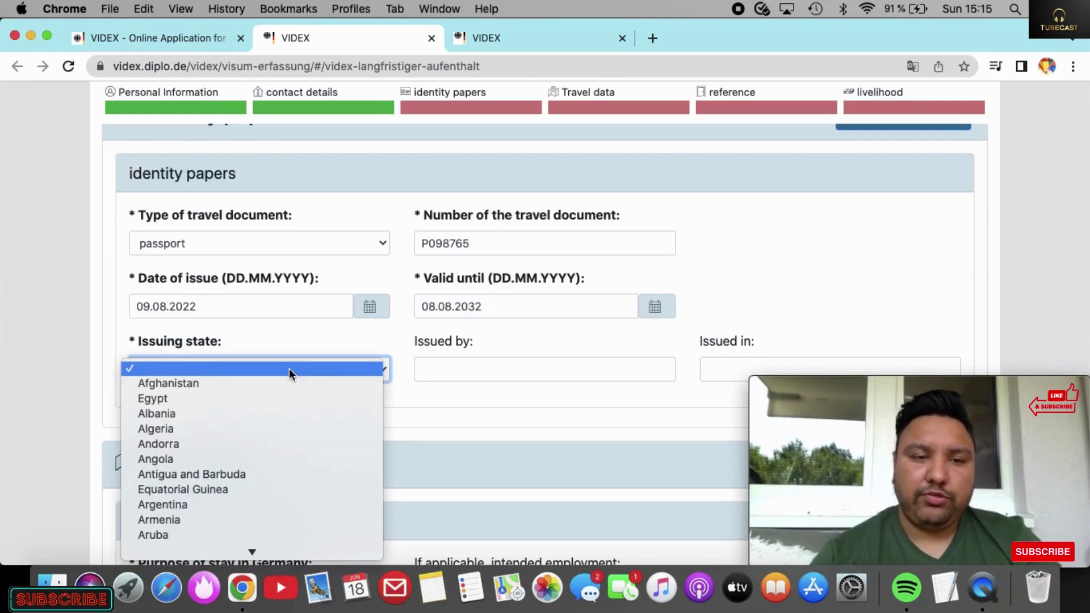
key(i)
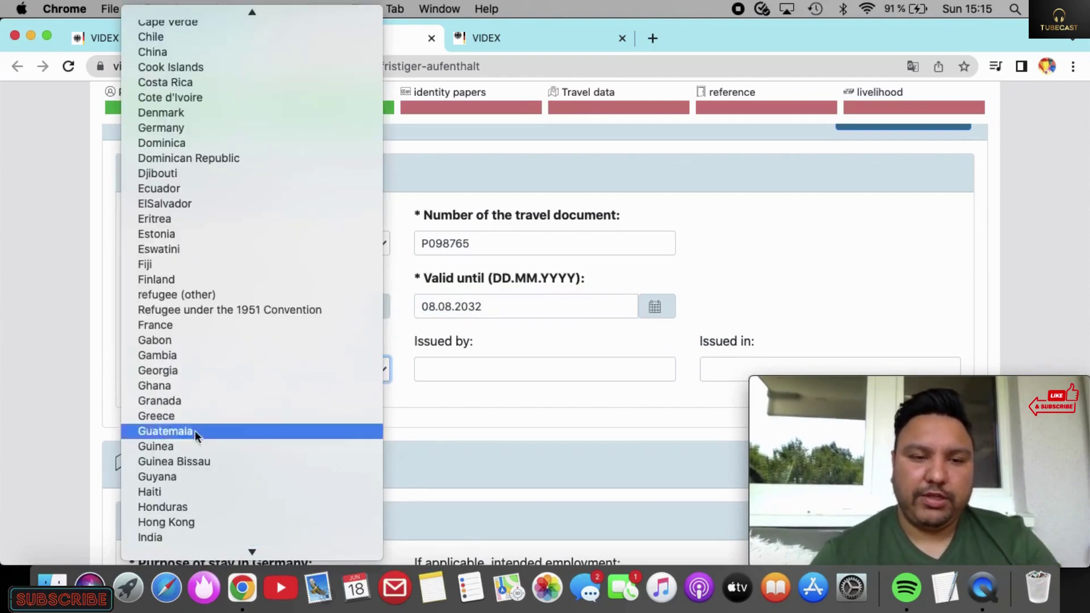
click(141, 540)
scroll(443, 413, down, 3)
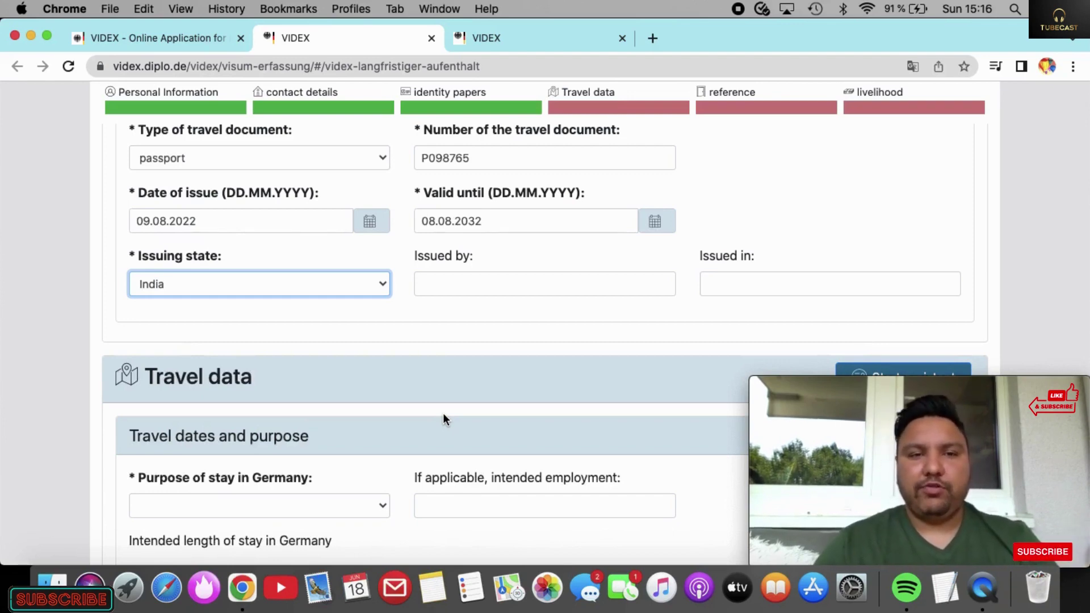
Step: Scroll down to Travel data and open the Purpose of stay in Germany list
scroll(443, 418, down, 3)
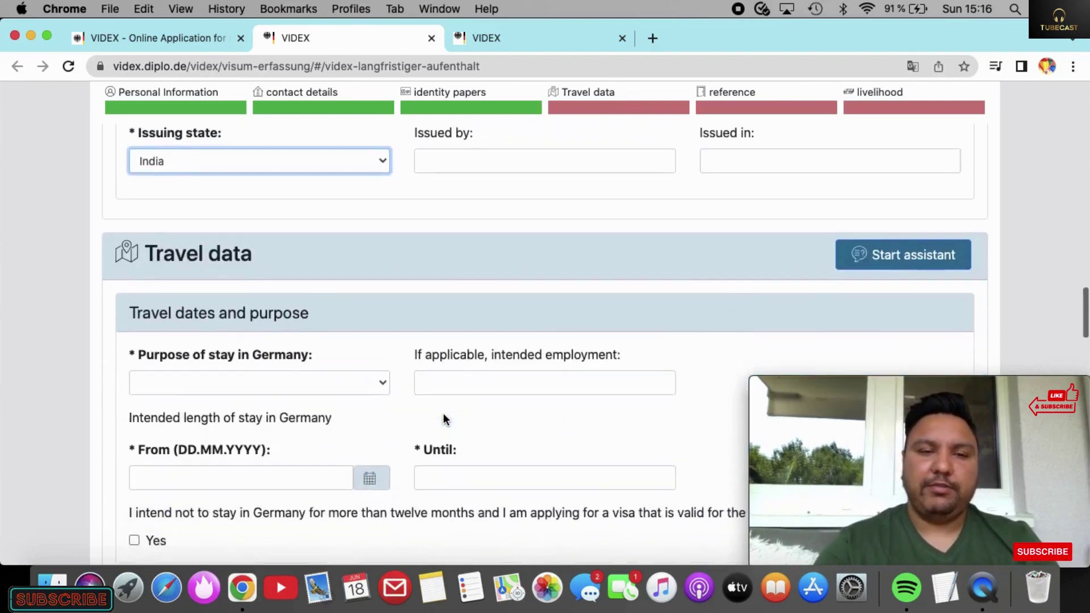
scroll(443, 418, down, 1)
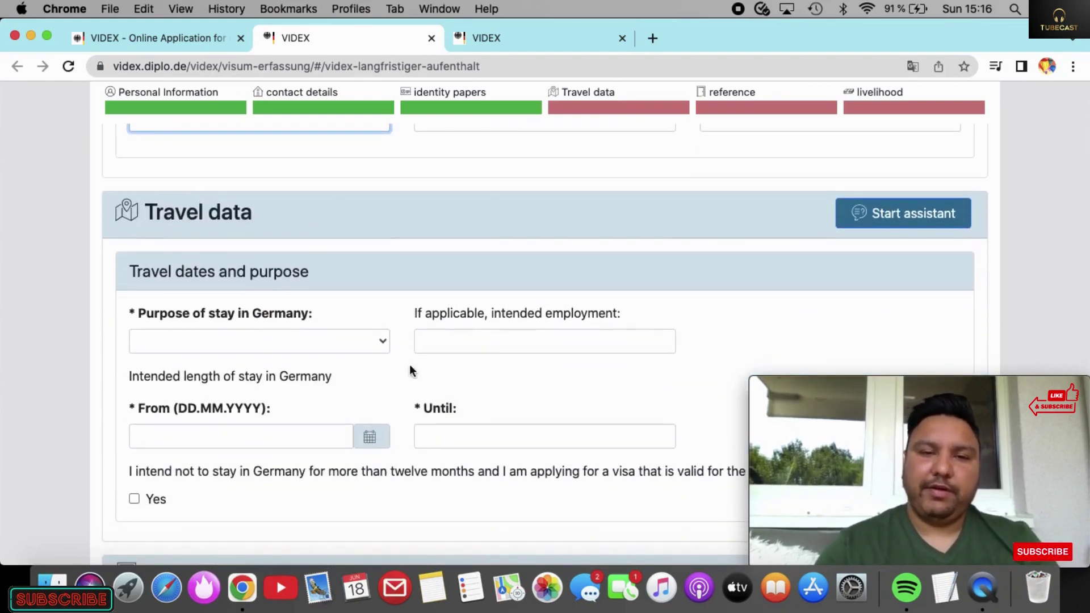
click(378, 341)
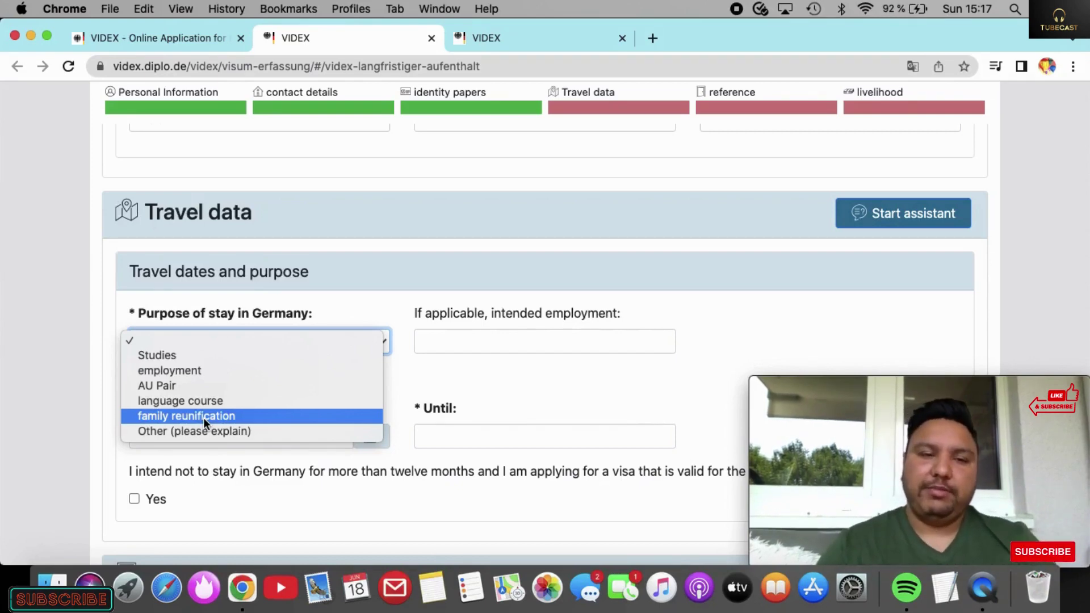
Step: Set the purpose of stay to Other, explained as AUSBILDUNG, starting 01.08.2023
click(229, 432)
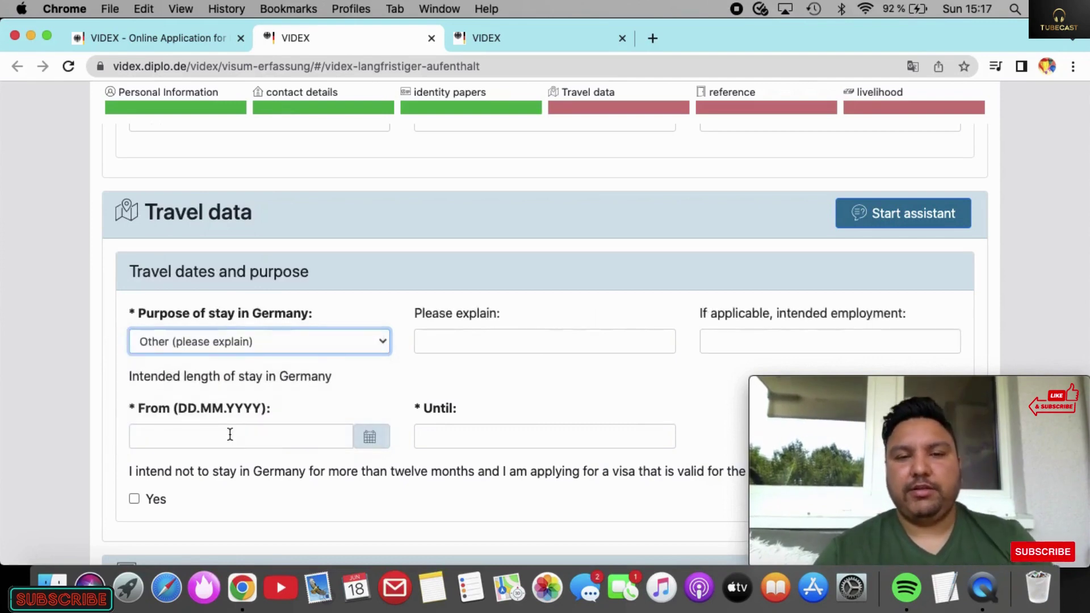
click(513, 339)
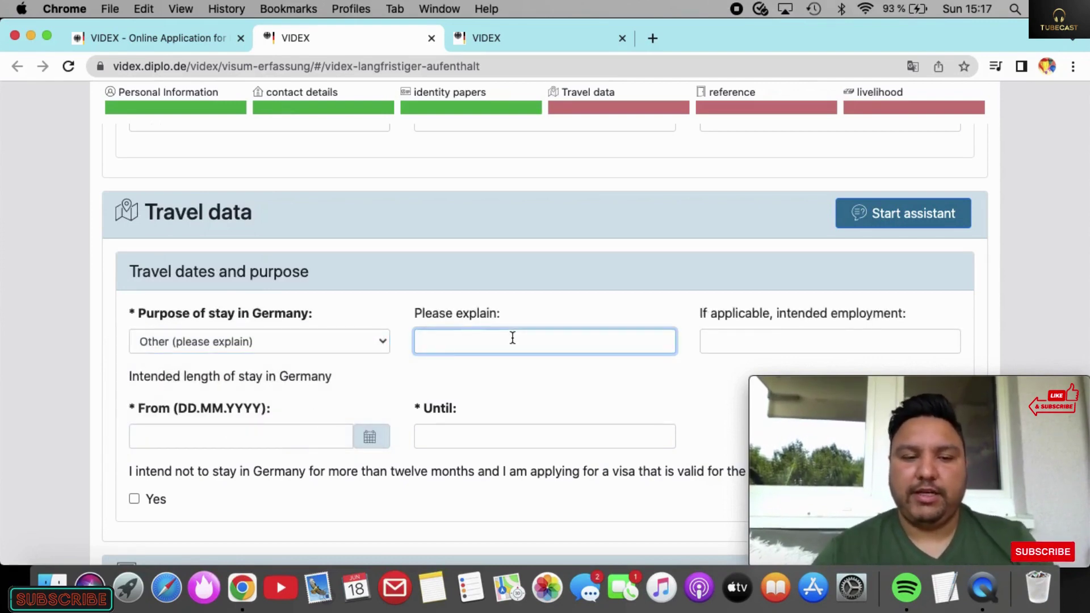
text(AUSBILDUNG)
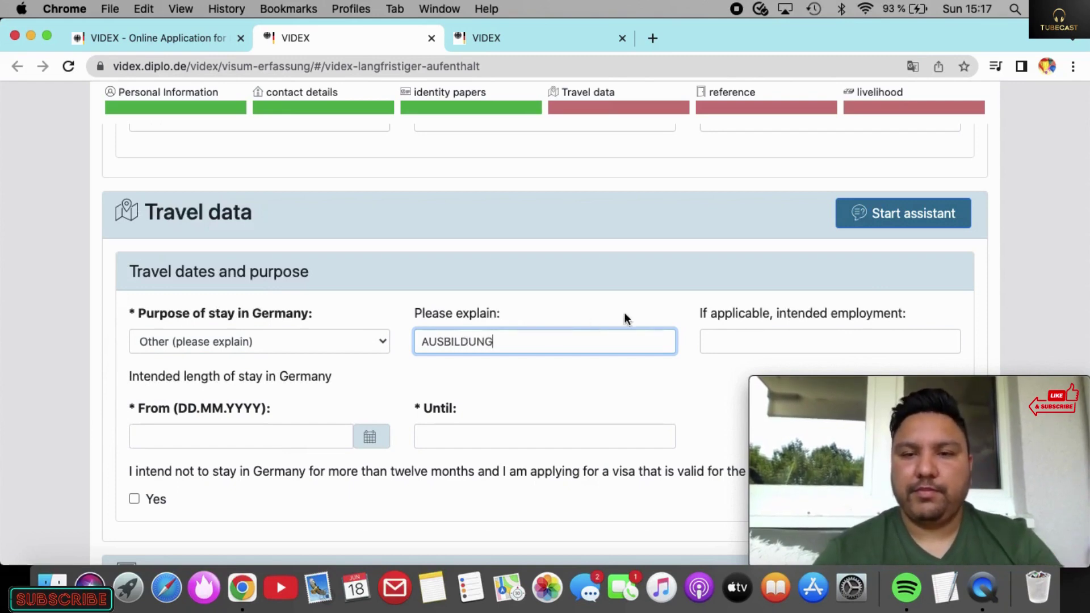
scroll(459, 410, down, 2)
click(333, 380)
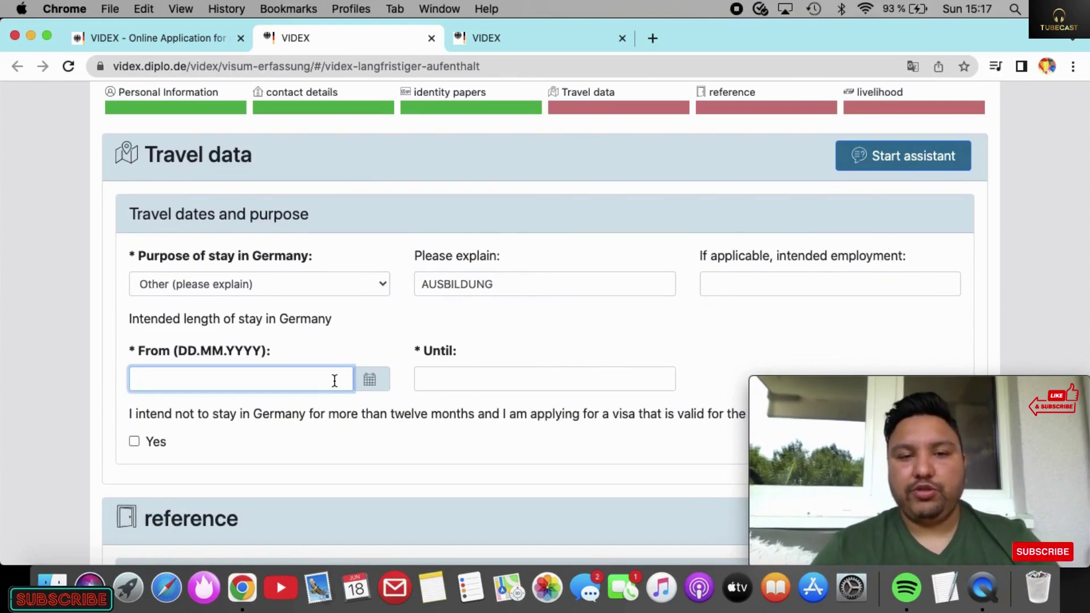
text(01)
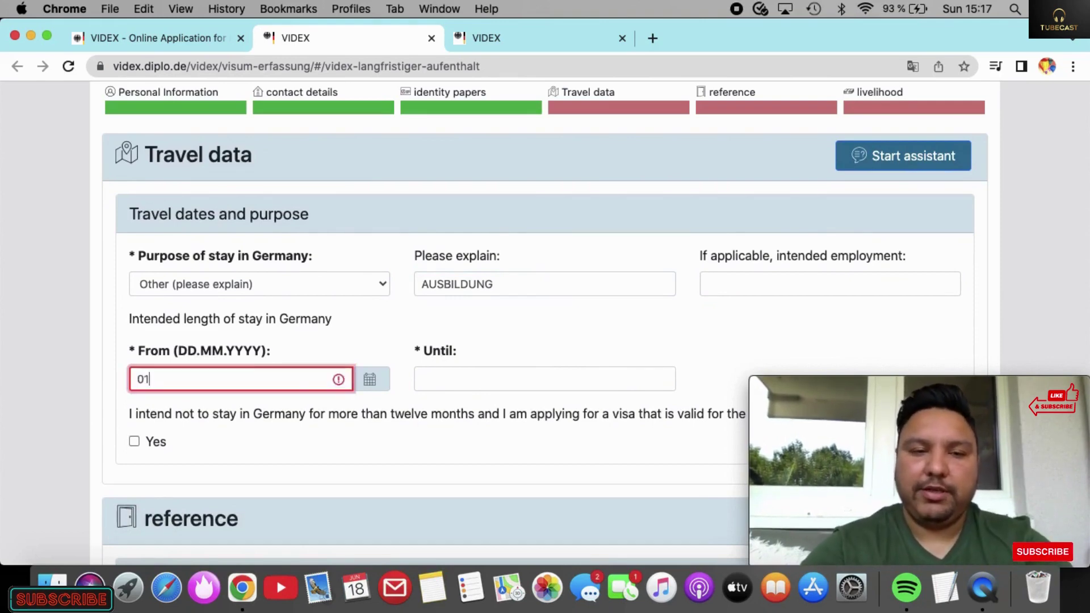
text(.08.)
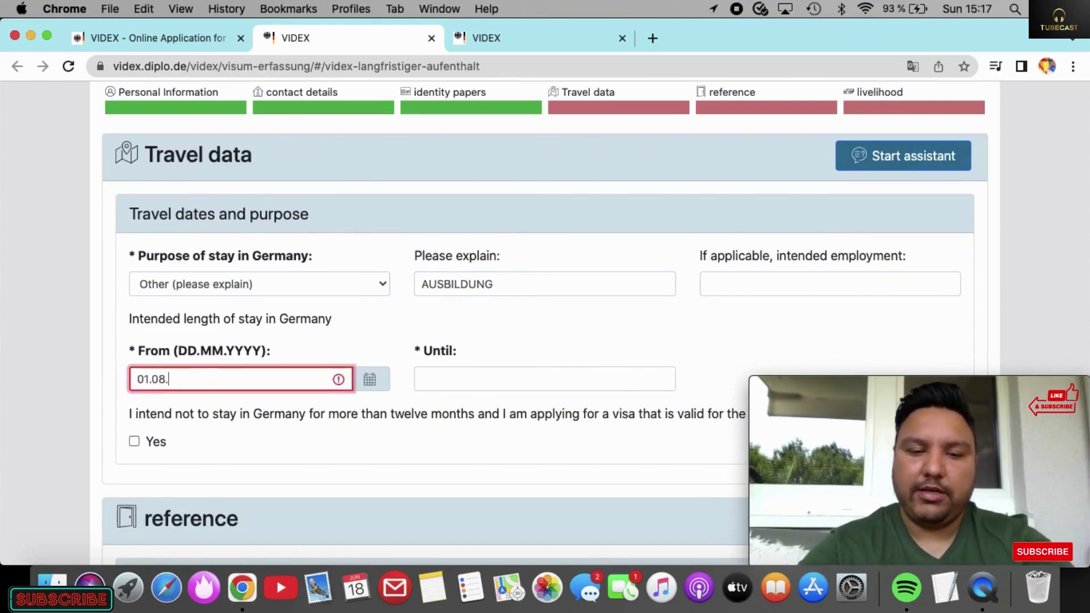
text(2023)
Step: Enter the stay's end as 3 JAHREN, then correct it to read 3 YEAR
click(444, 377)
text(3 JAH)
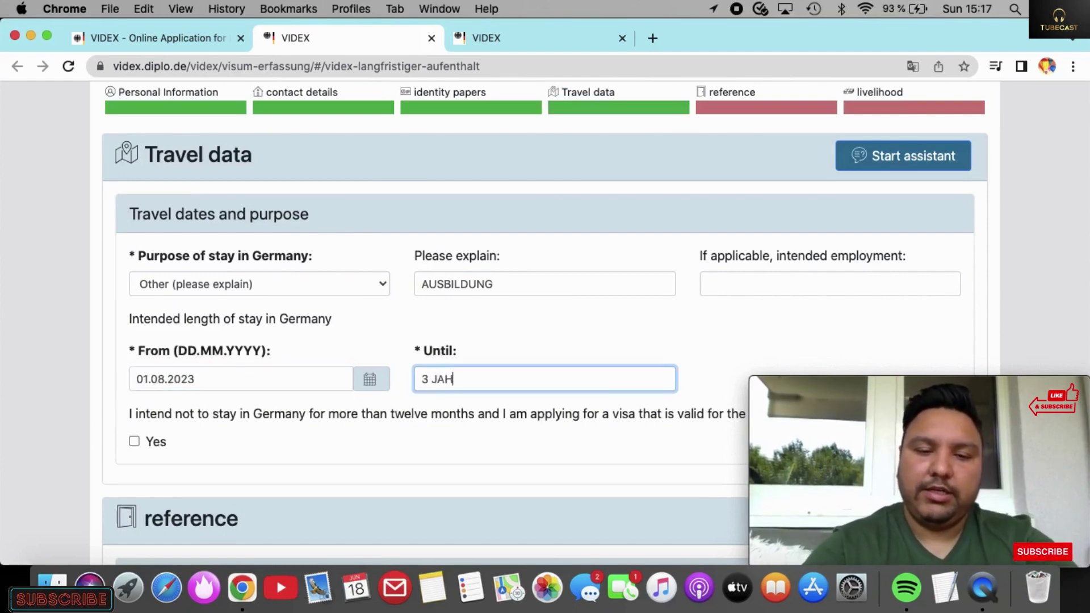
text(REN)
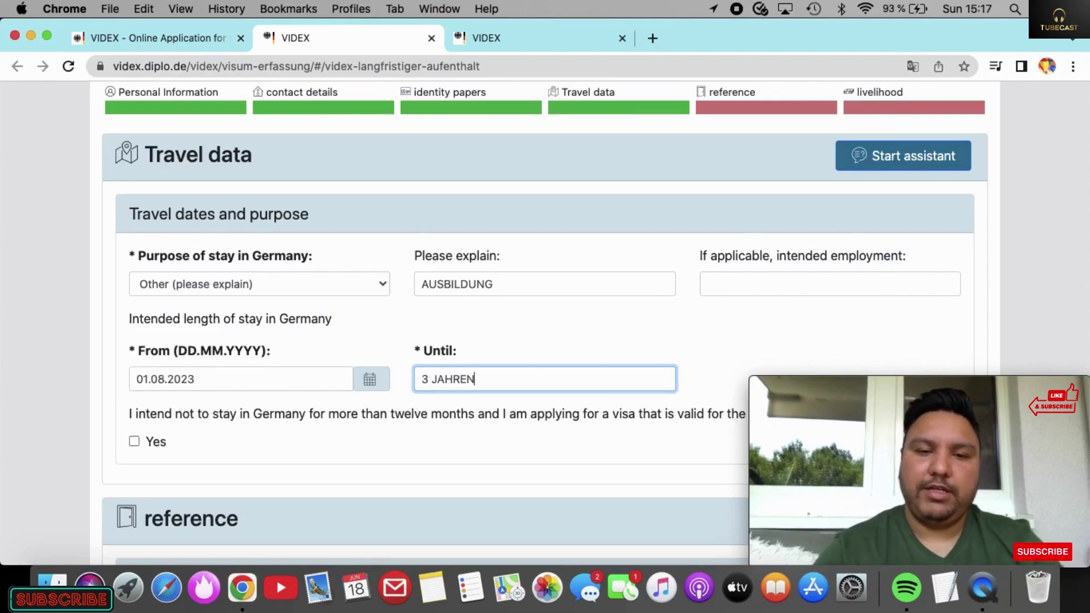
scroll(685, 346, down, 3)
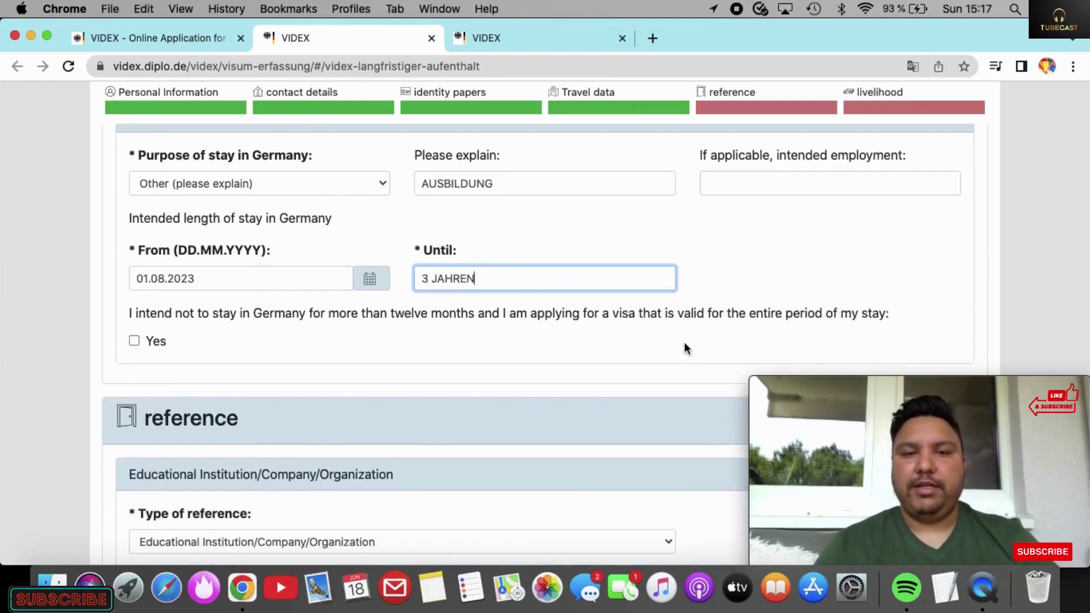
key(BackSpace)
key(BackSpace)
key(BackSpace)
key(BackSpace)
key(BackSpace)
key(BackSpace)
text(YEARS)
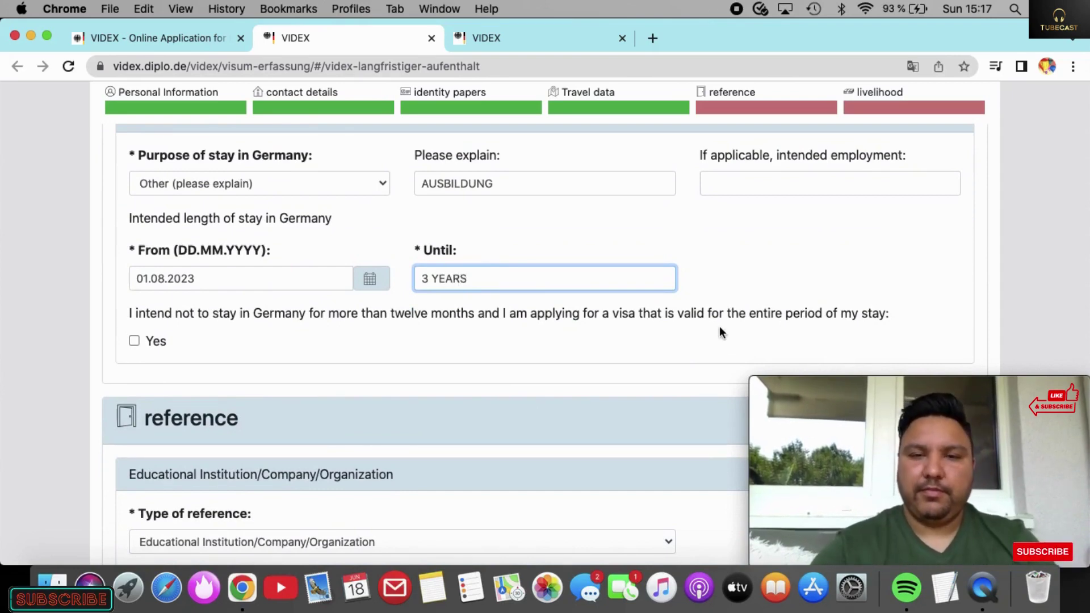
key(BackSpace)
scroll(591, 333, down, 3)
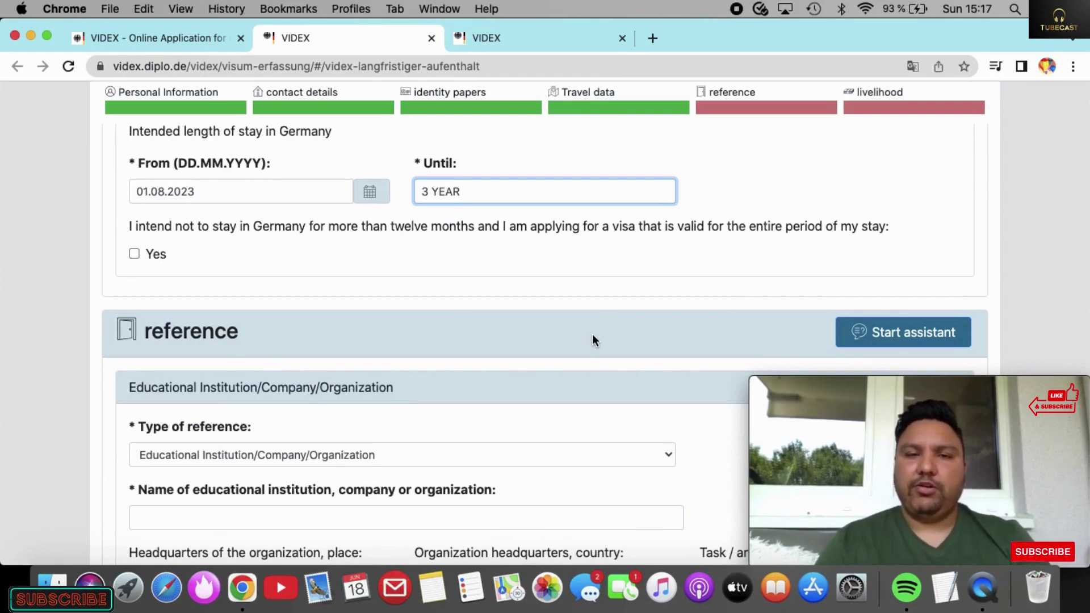
Step: Enter BRISTOL HOTEL FRANKFURT as the reference organization's name
scroll(592, 336, down, 8)
scroll(592, 335, down, 1)
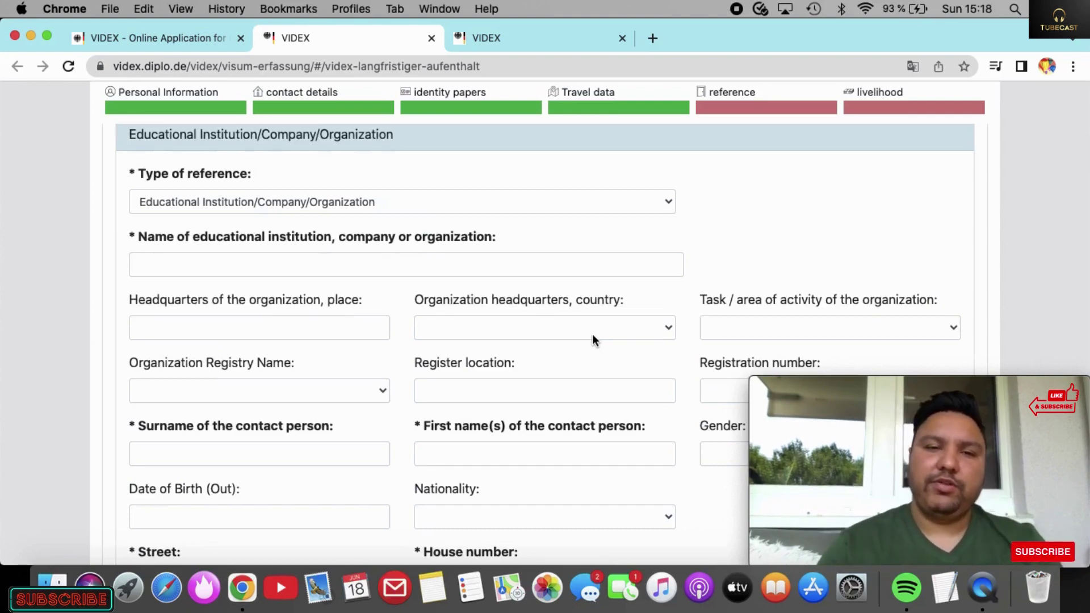
click(554, 268)
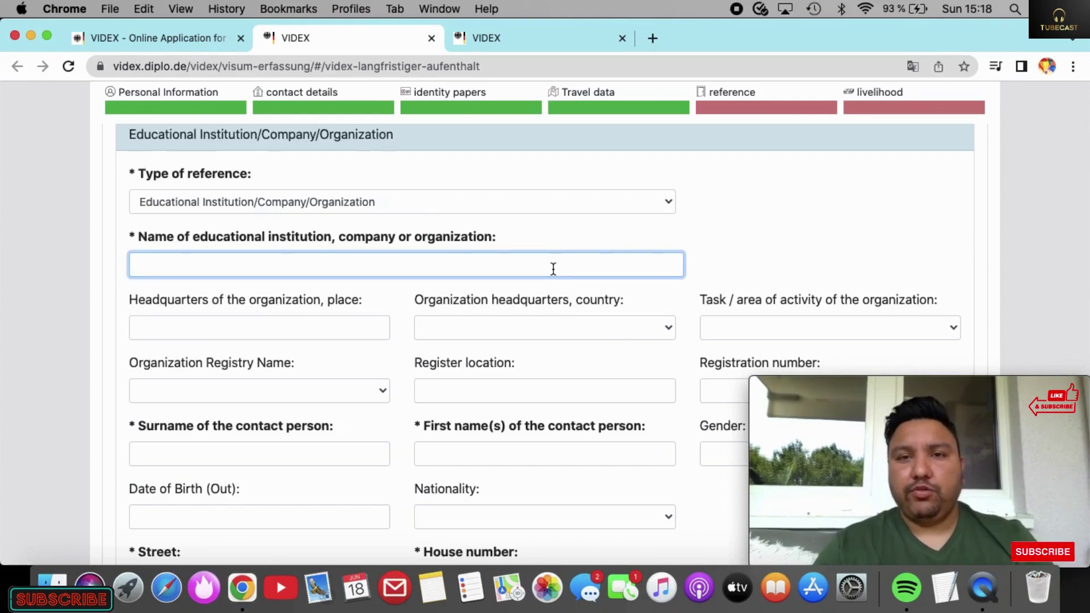
text(BE)
key(BackSpace)
text(RISTOL)
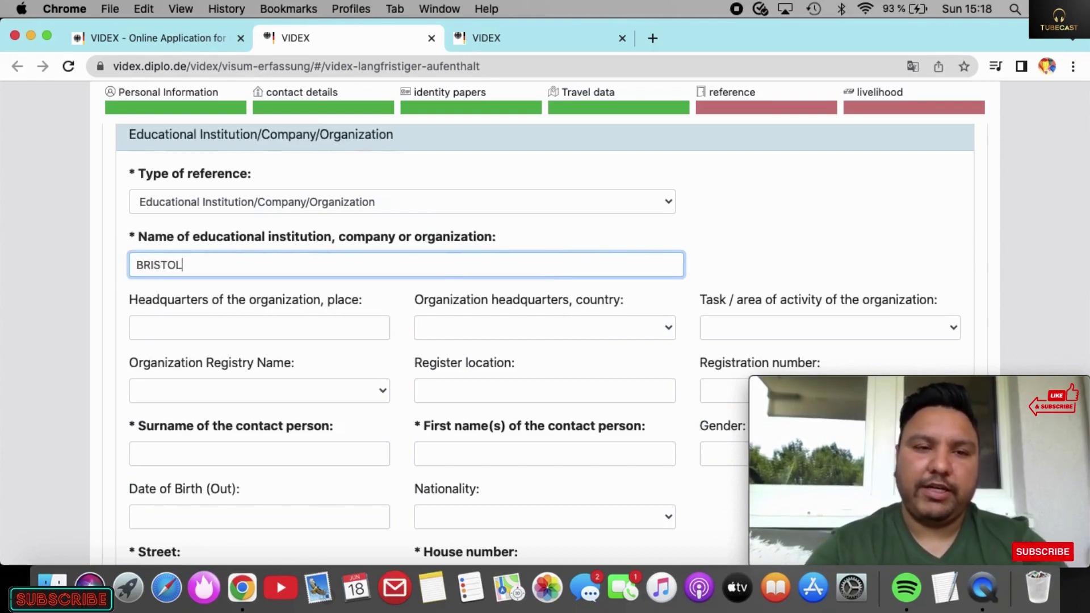
text( HOTEL)
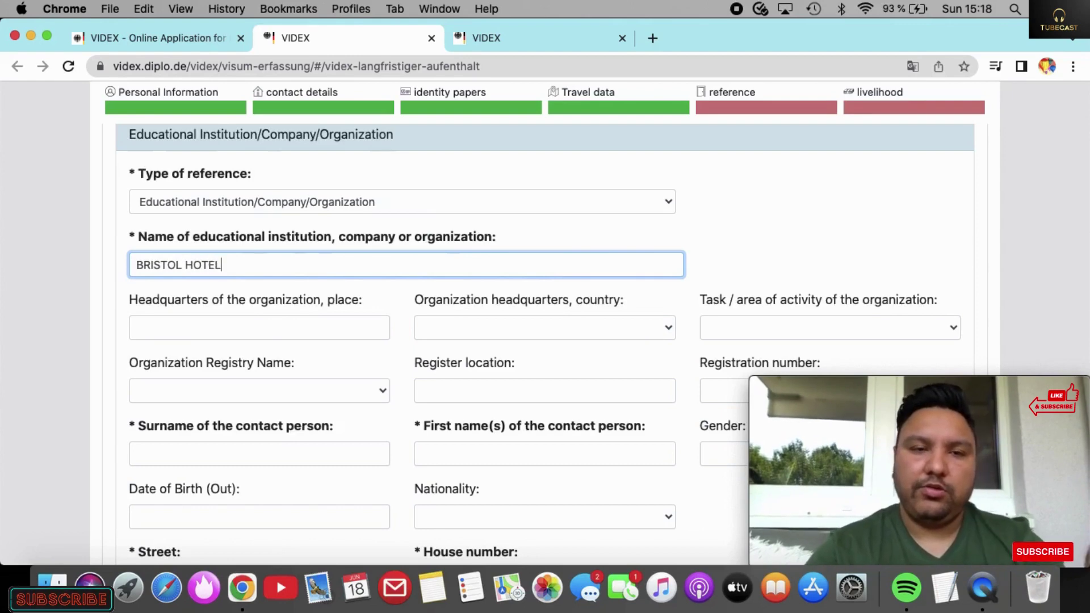
text( FRANKFURT)
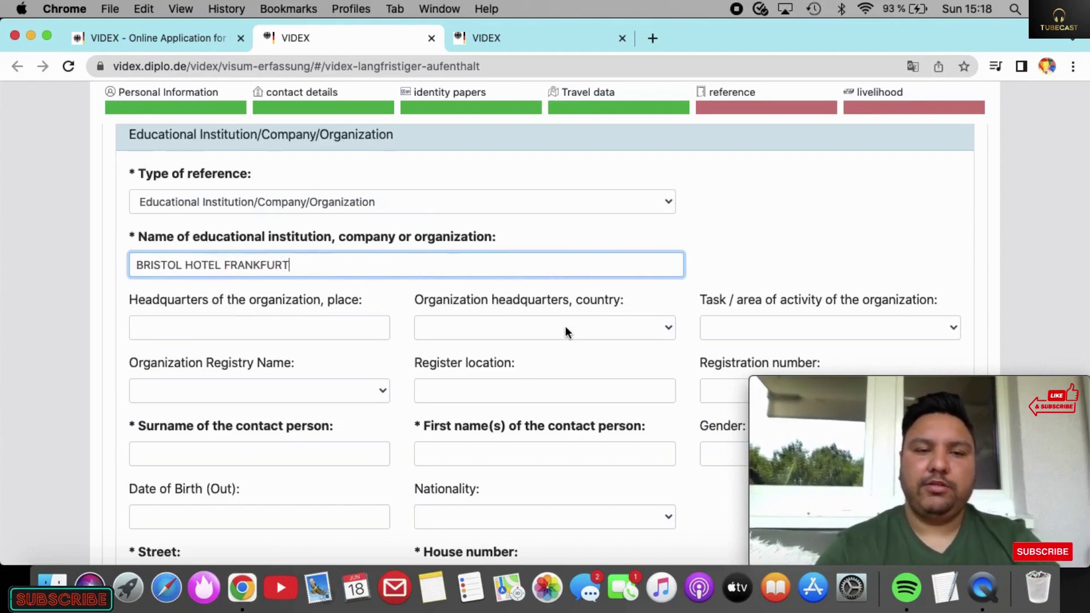
scroll(565, 326, down, 3)
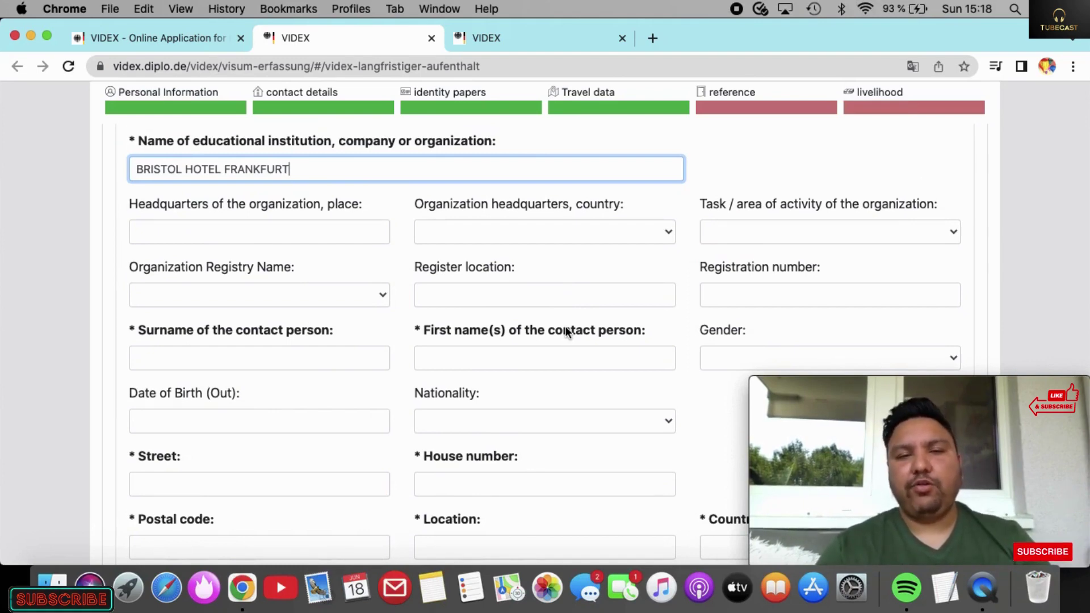
Step: Enter the contact person's surname and first name, with masculine gender
click(344, 358)
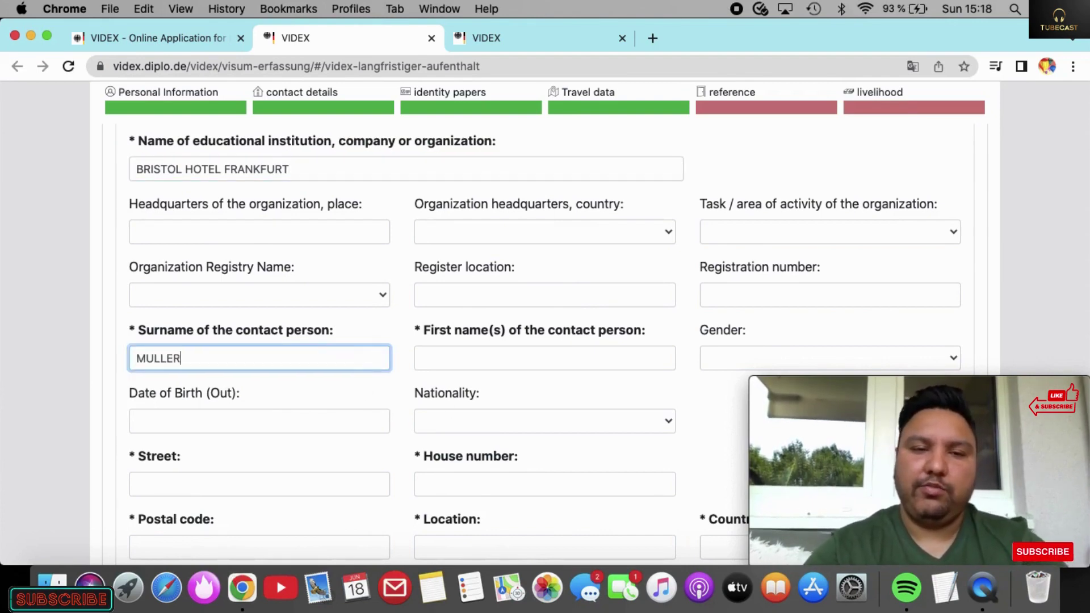
click(479, 360)
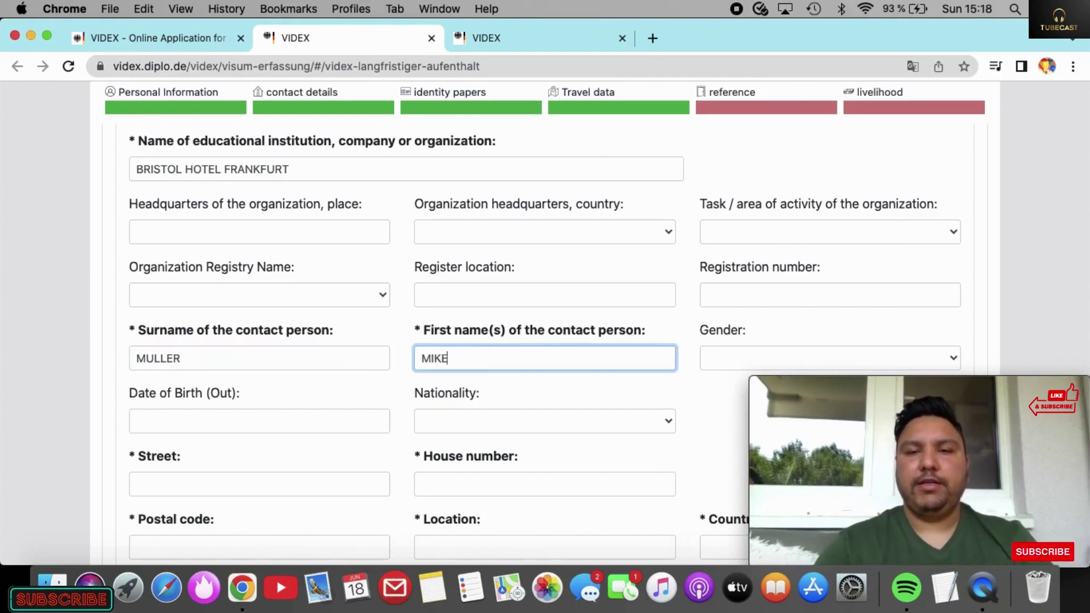
scroll(741, 270, down, 3)
click(814, 267)
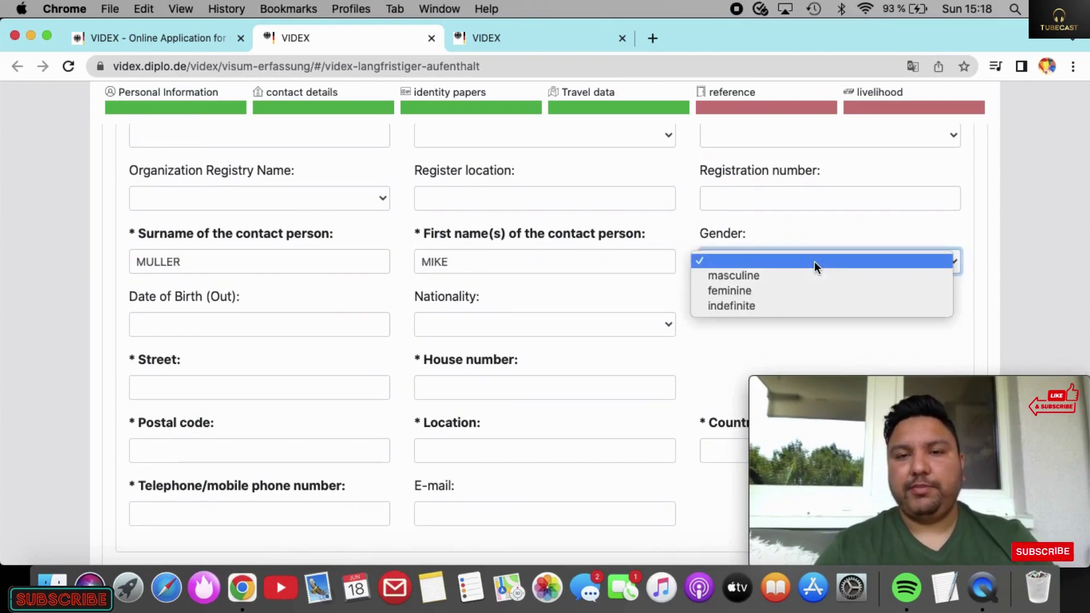
click(790, 276)
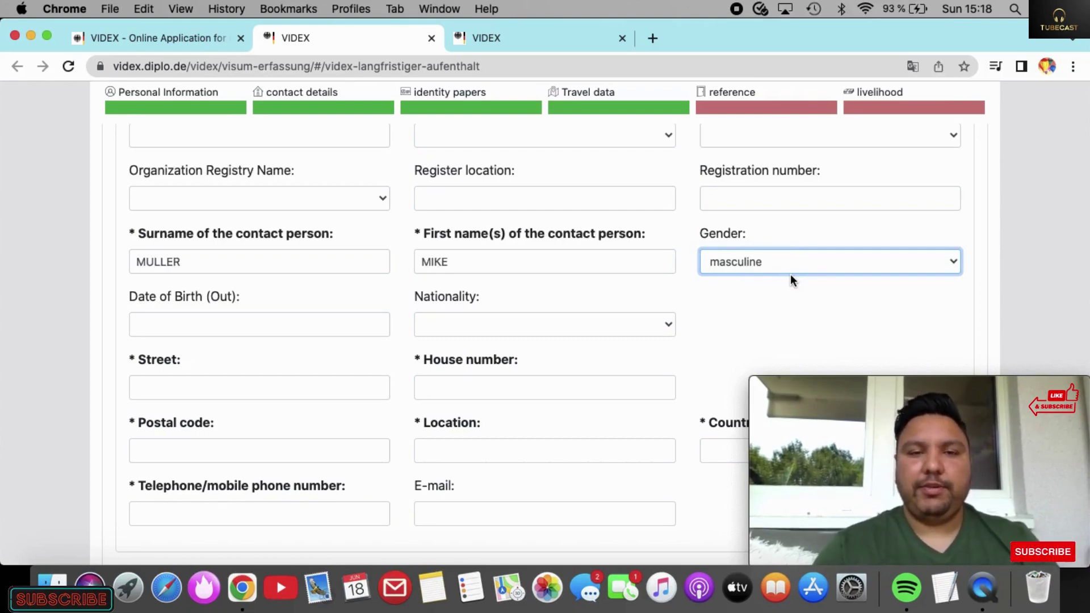
Step: Fill in the reference's street, house number, postal code and town FRANKFURT
click(313, 380)
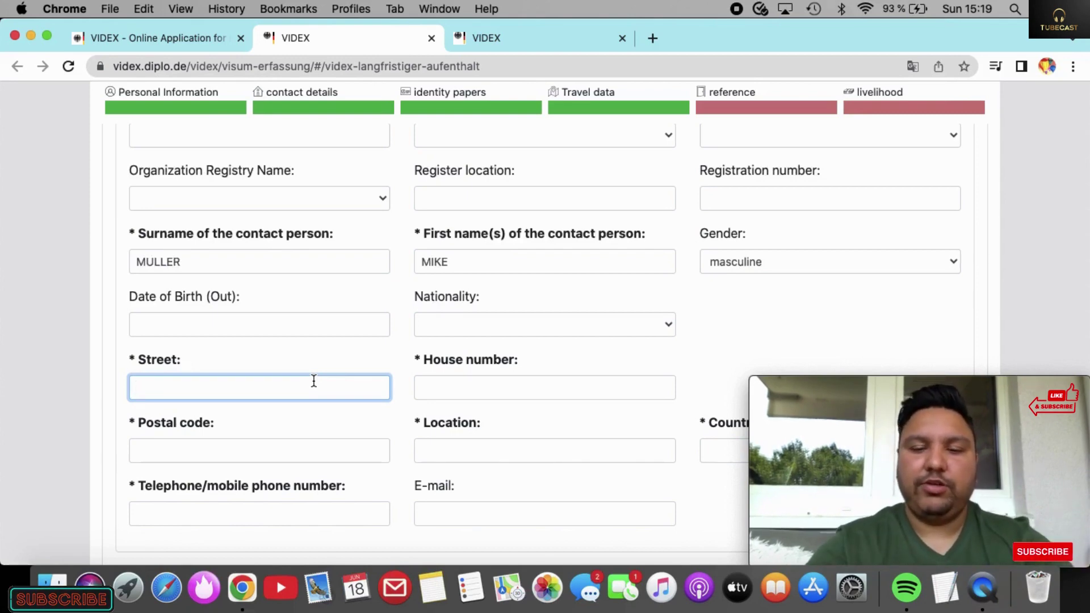
text(KU)
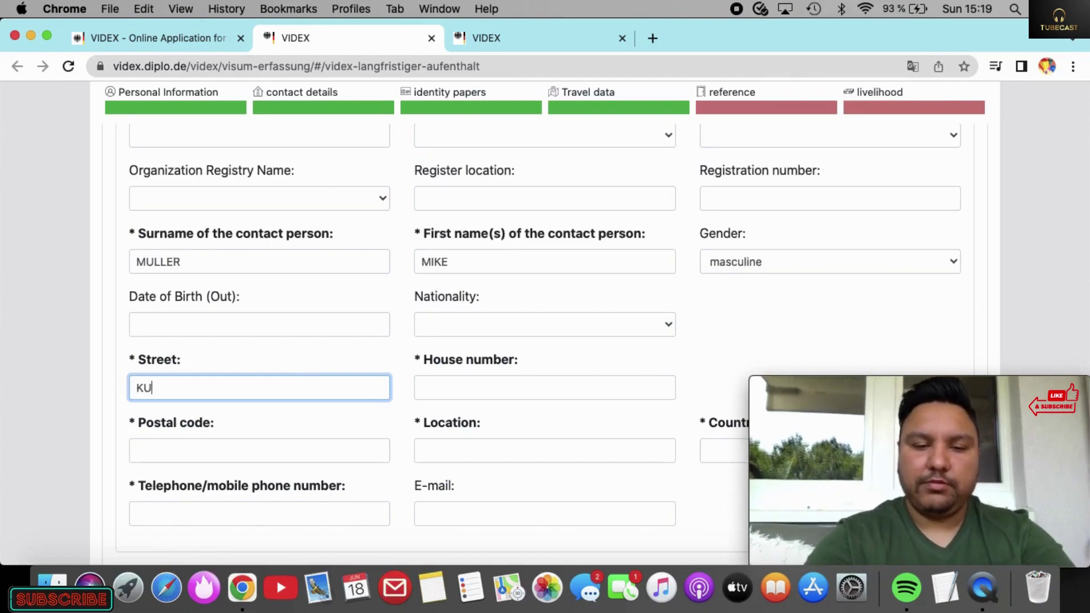
text(DWIGSTR.)
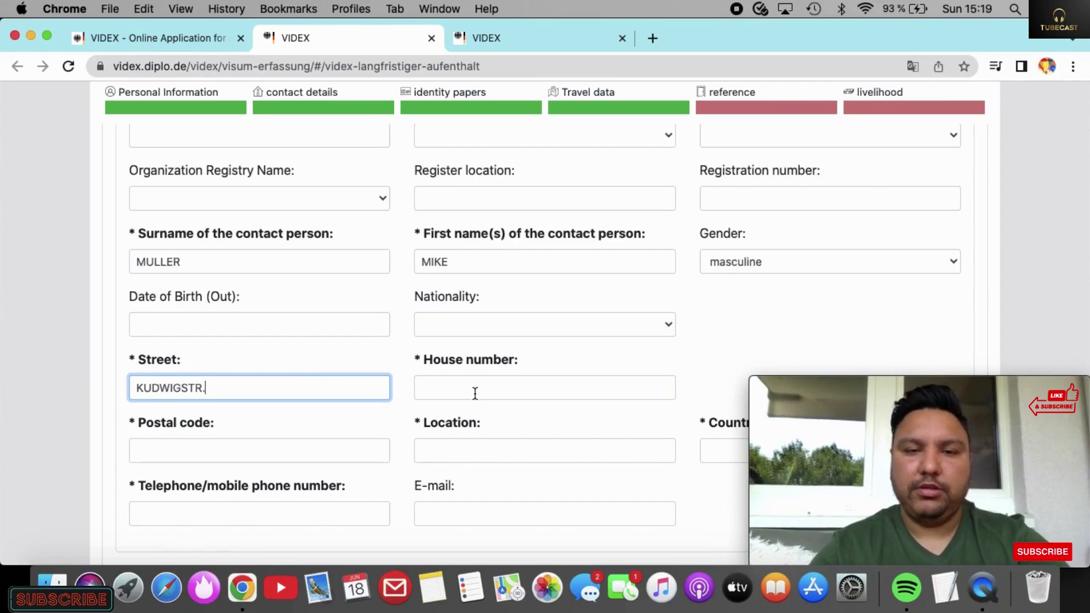
click(475, 391)
text(56)
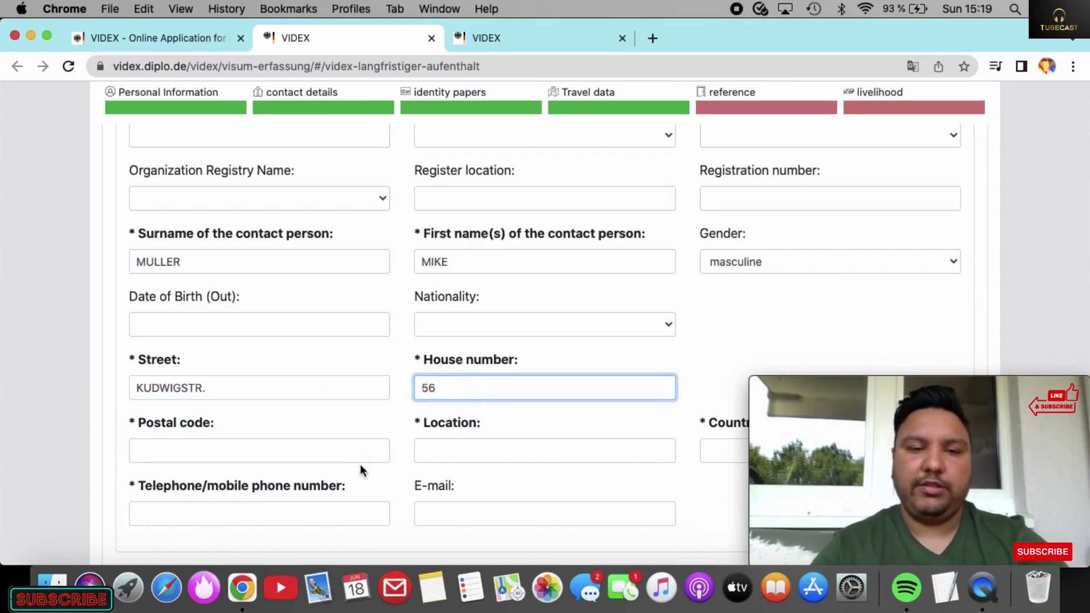
click(375, 446)
text(60329)
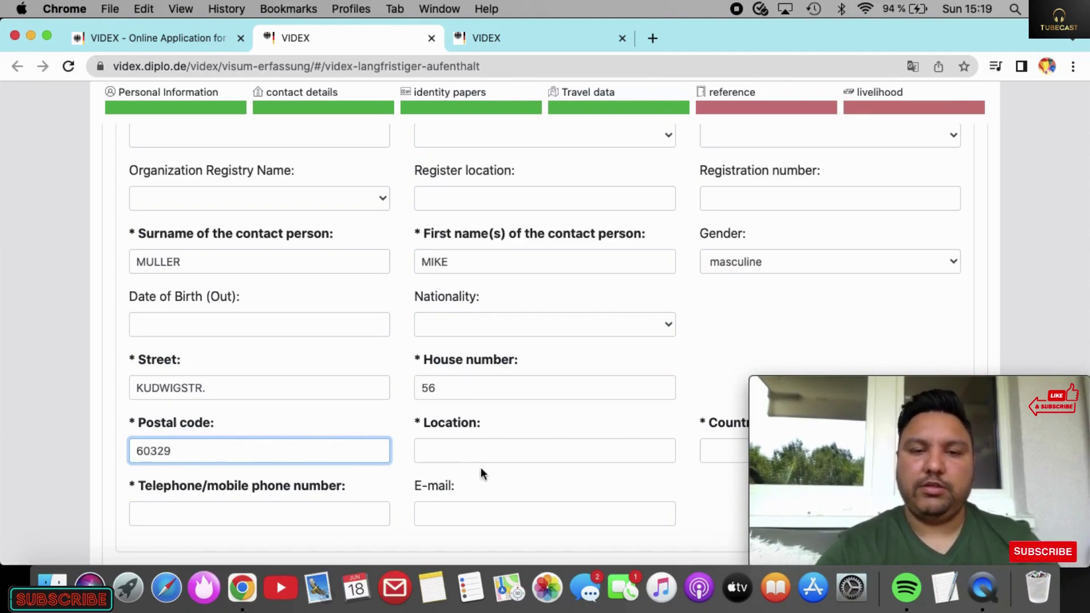
click(489, 452)
text(FRANKF)
key(BackSpace)
key(BackSpace)
key(BackSpace)
text(NK)
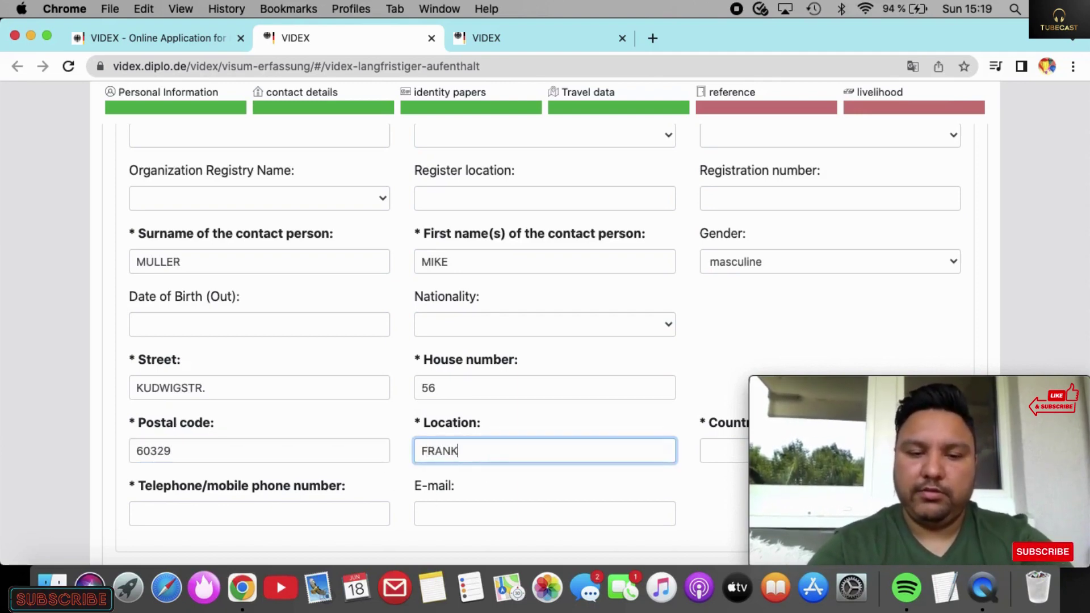
text(F)
key(BackSpace)
text(FURT)
scroll(496, 404, down, 3)
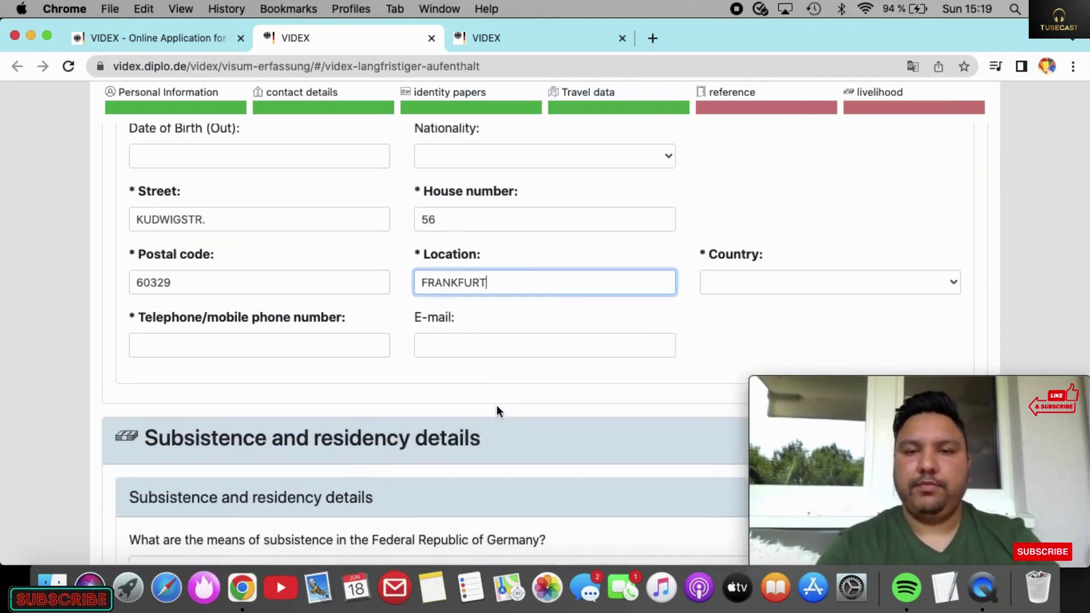
Step: Set the reference address country to Deutschland
click(839, 282)
text(gh)
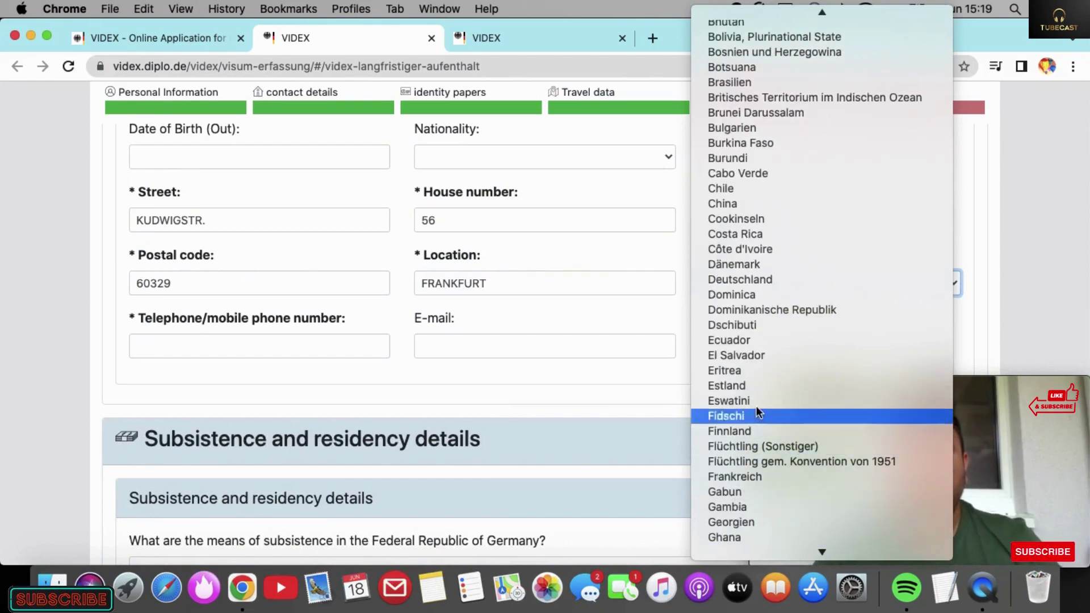
click(755, 279)
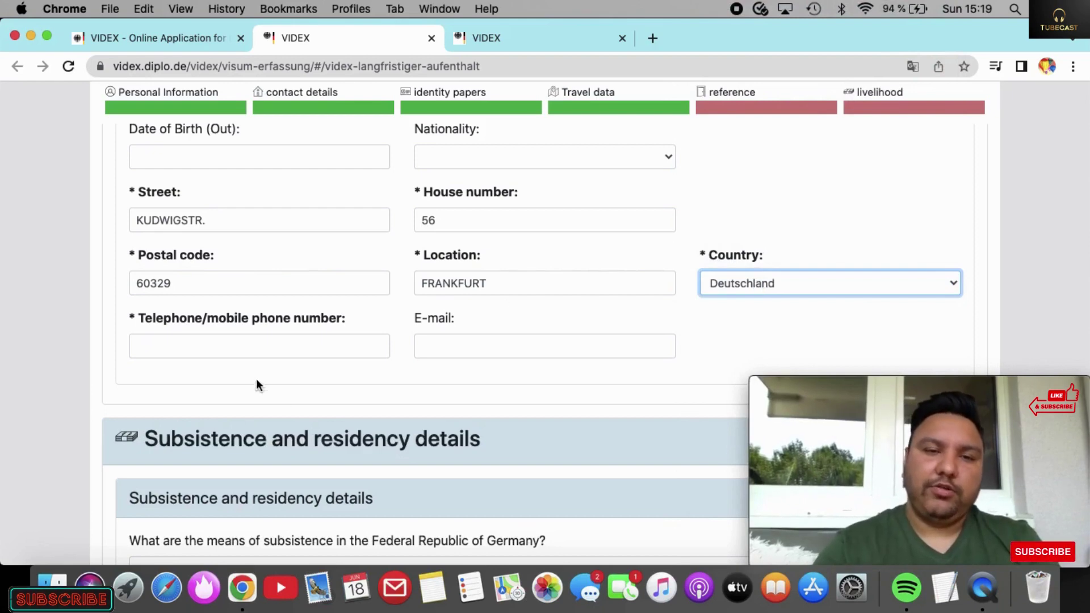
Step: Enter the contact's telephone number and e-mail address
click(280, 338)
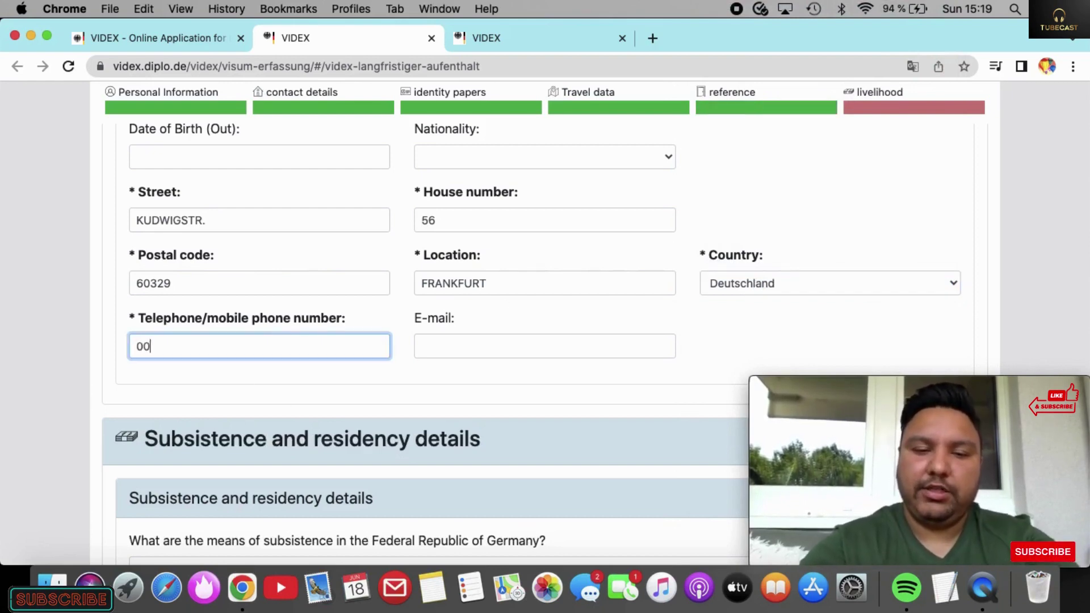
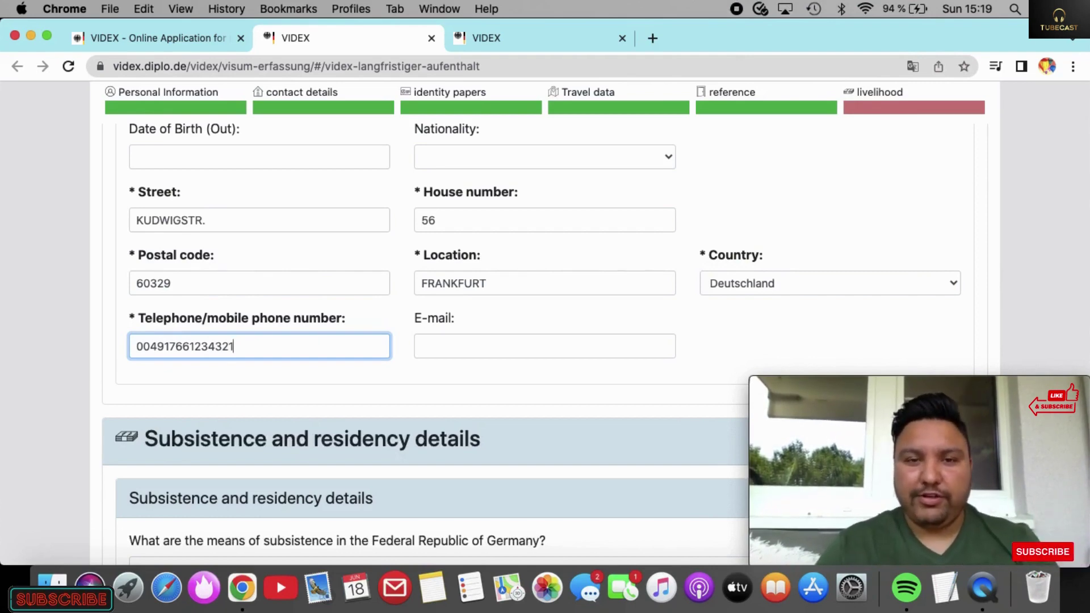
scroll(545, 341, down, 2)
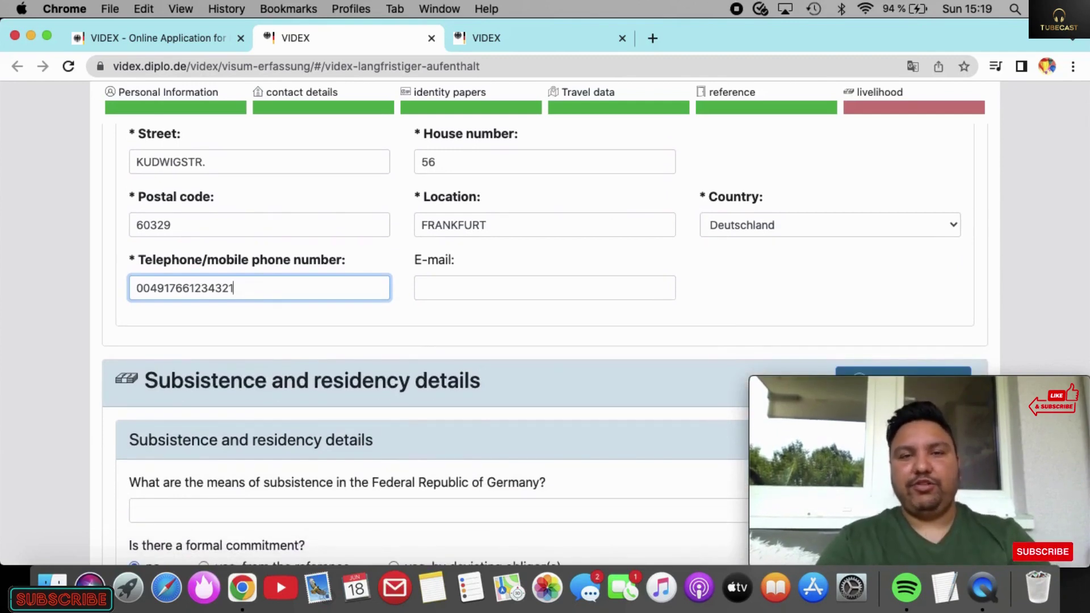
click(467, 293)
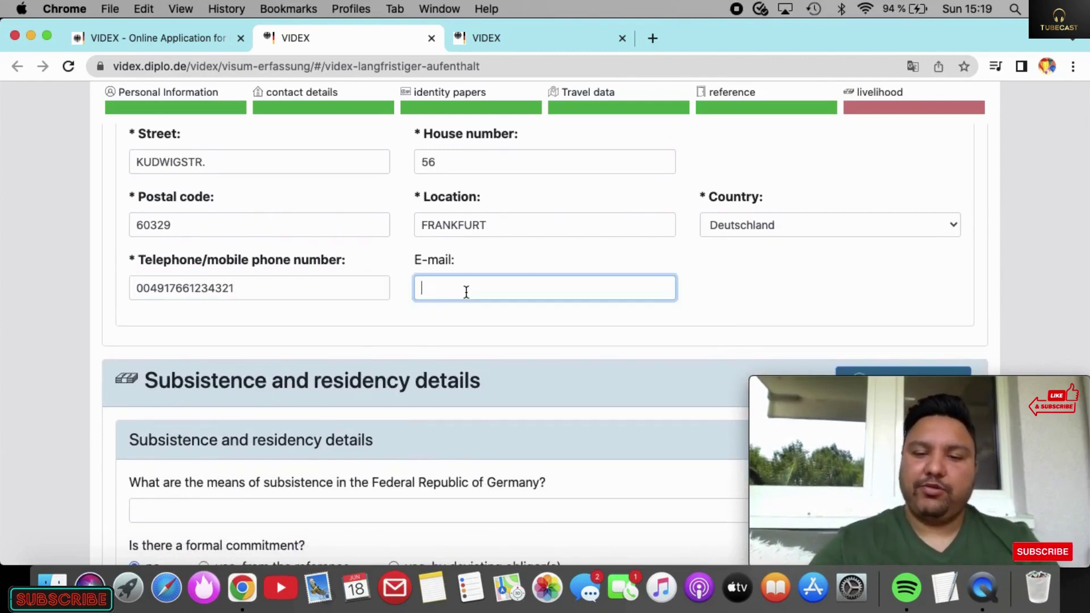
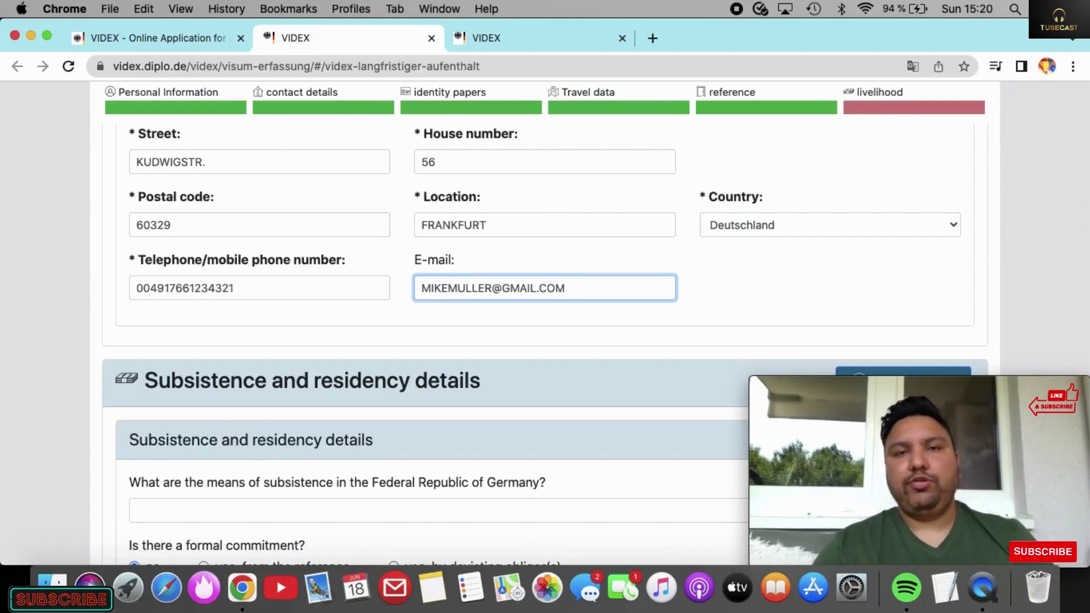
Step: Enter the planned residence's postal code and the city FRANKFURT, fixing the misspelling
scroll(545, 341, down, 5)
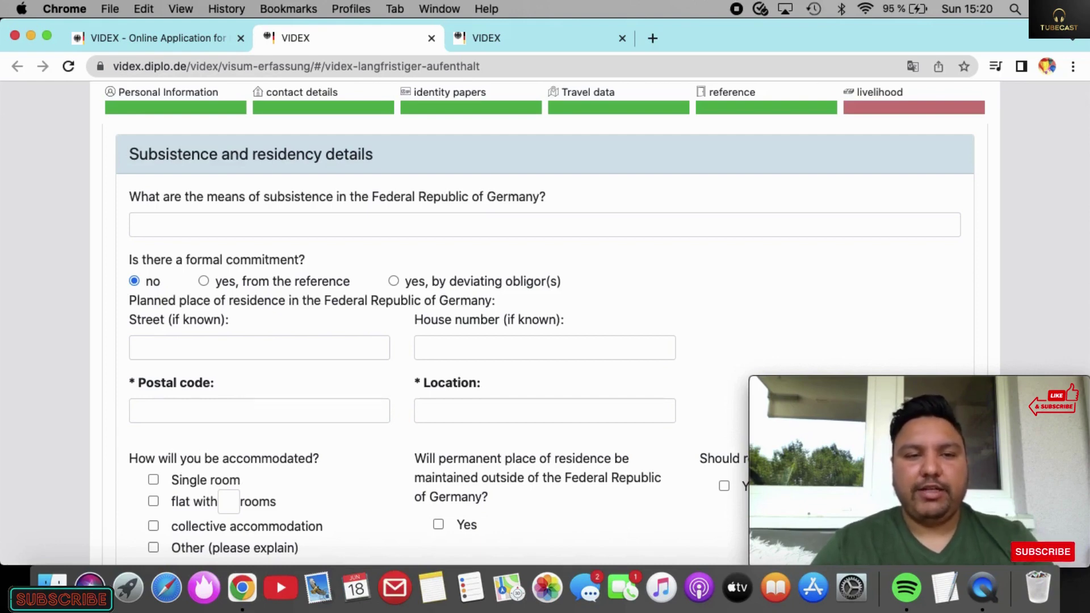
scroll(545, 341, down, 3)
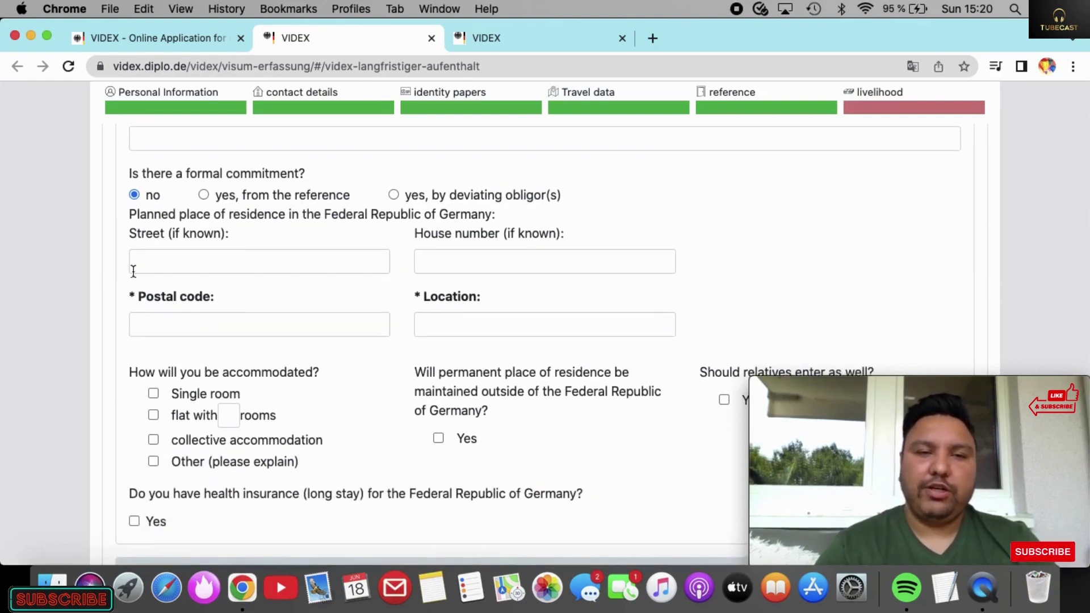
click(170, 330)
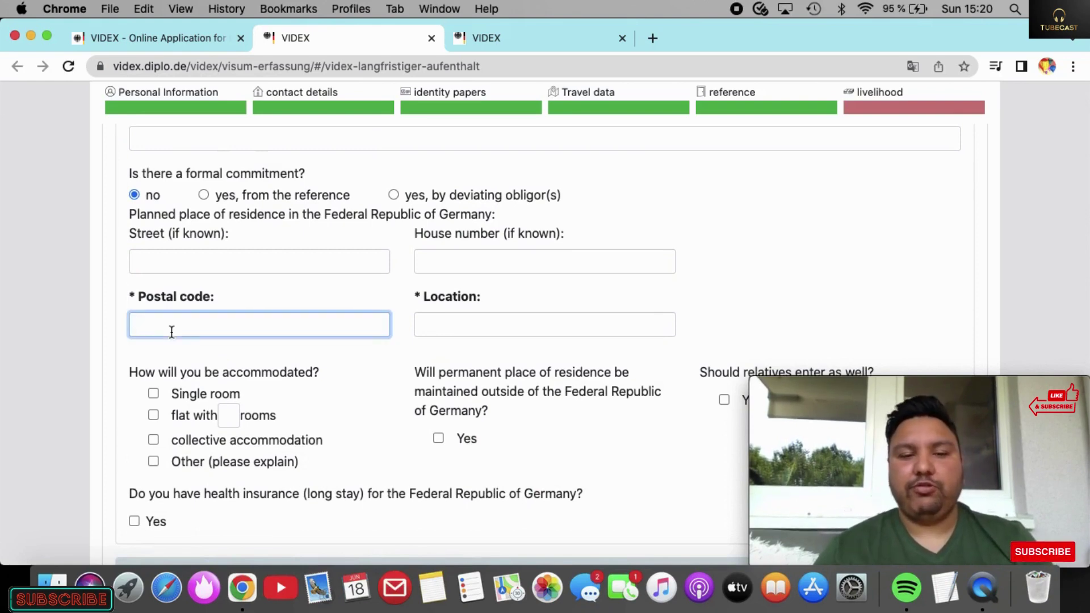
text(6032)
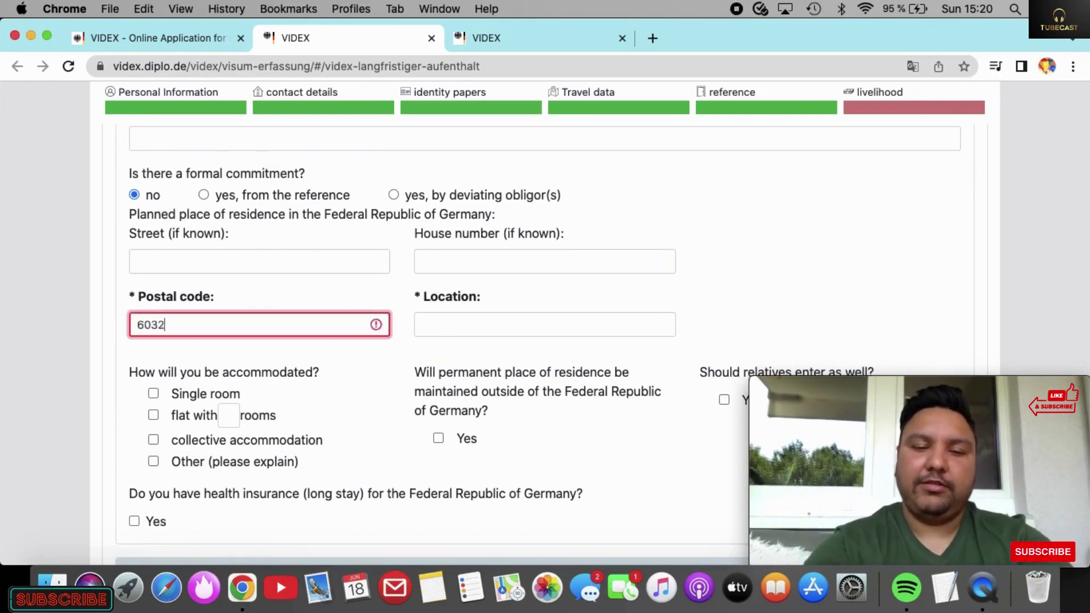
text(9)
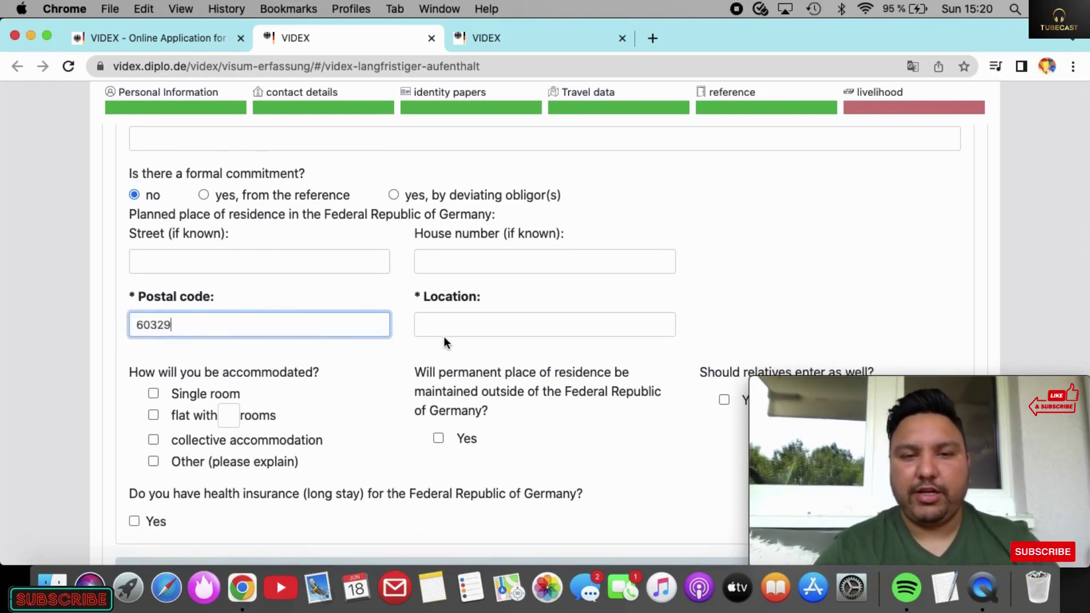
click(445, 324)
text(FR)
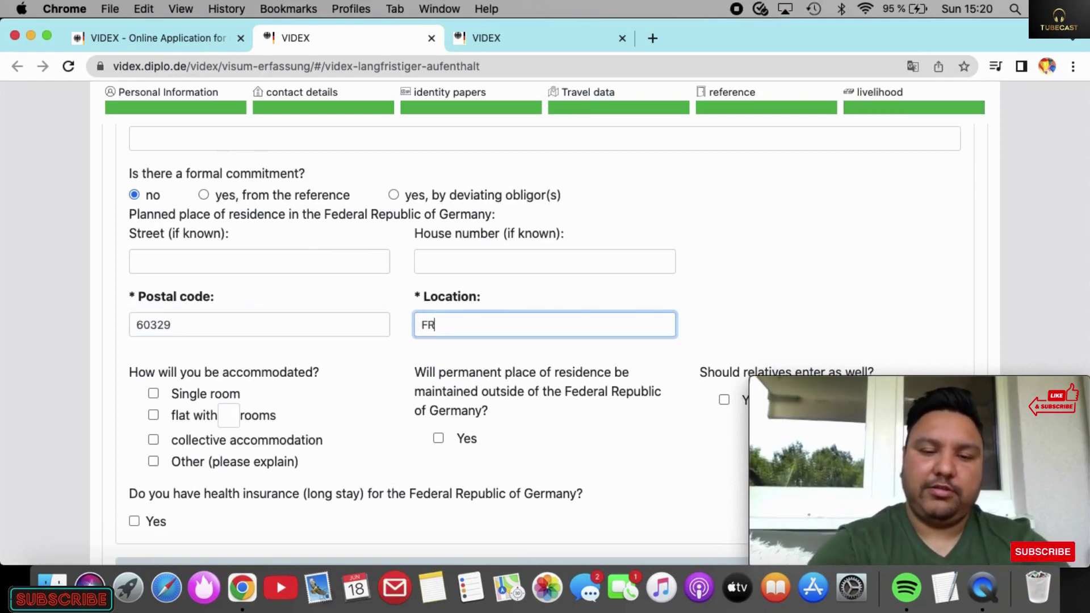
text(ANKFUT)
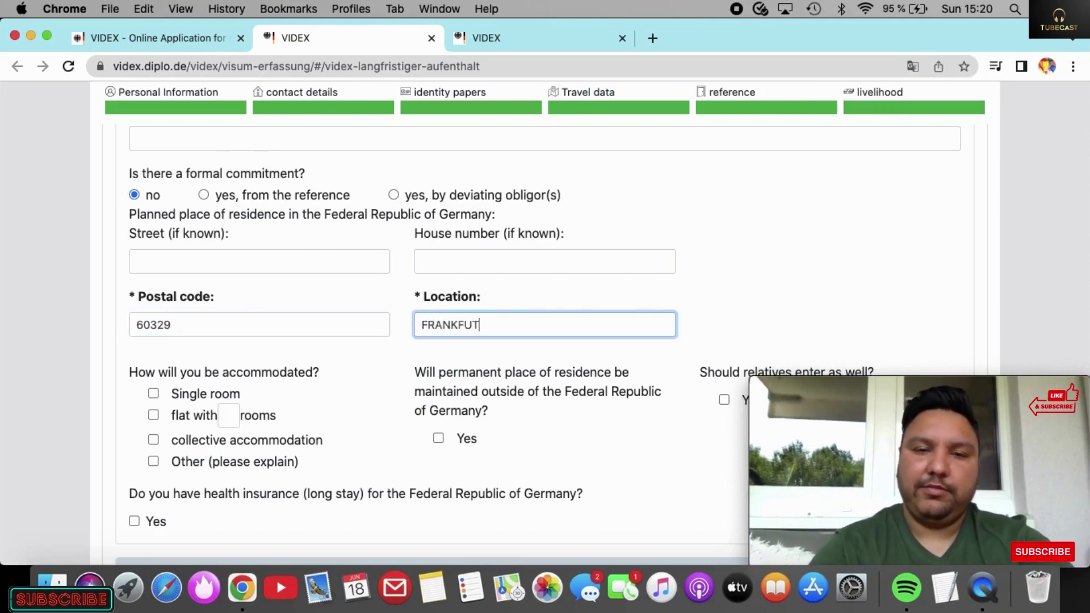
key(BackSpace)
text(RT)
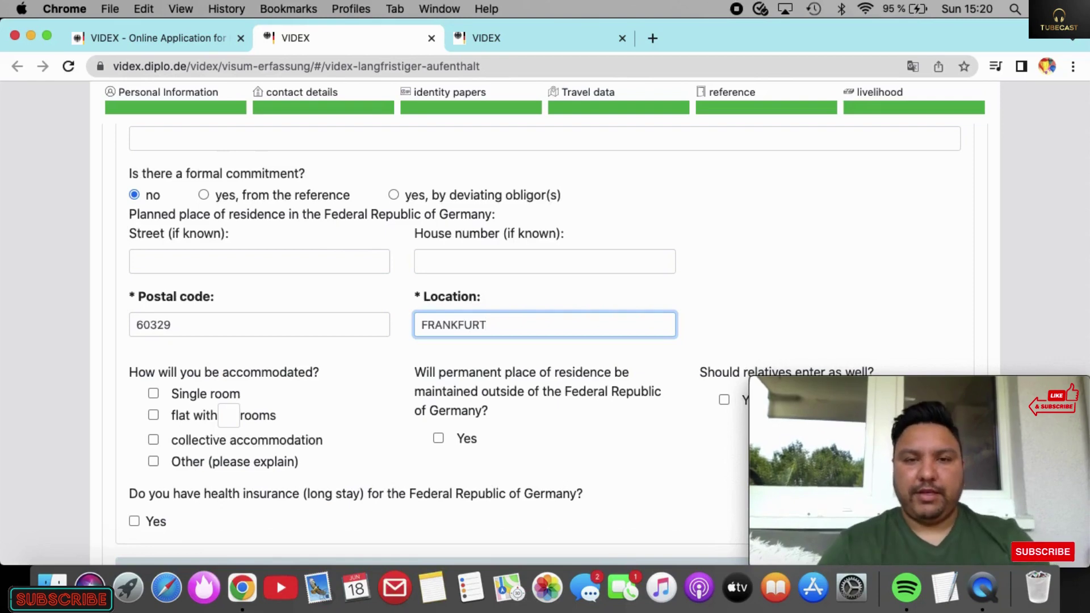
scroll(301, 284, down, 2)
scroll(301, 284, up, 4)
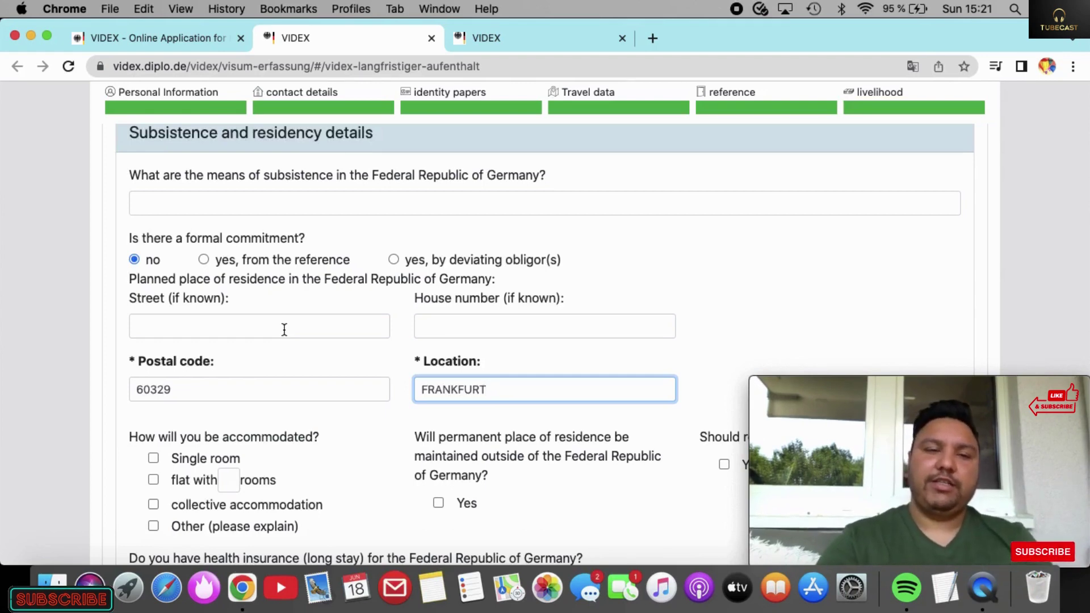
scroll(284, 330, down, 5)
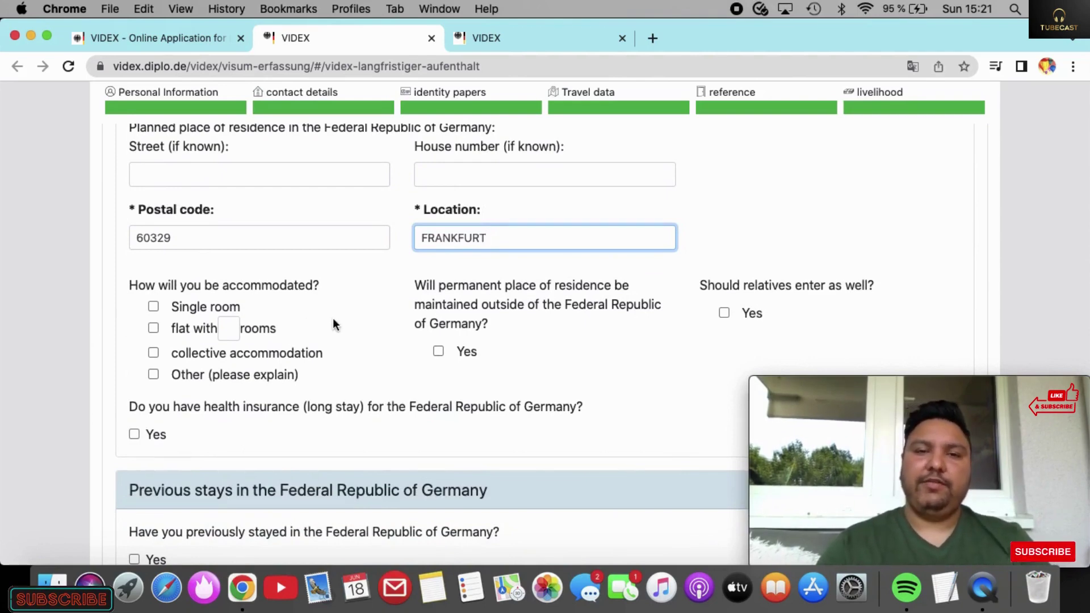
scroll(334, 324, up, 5)
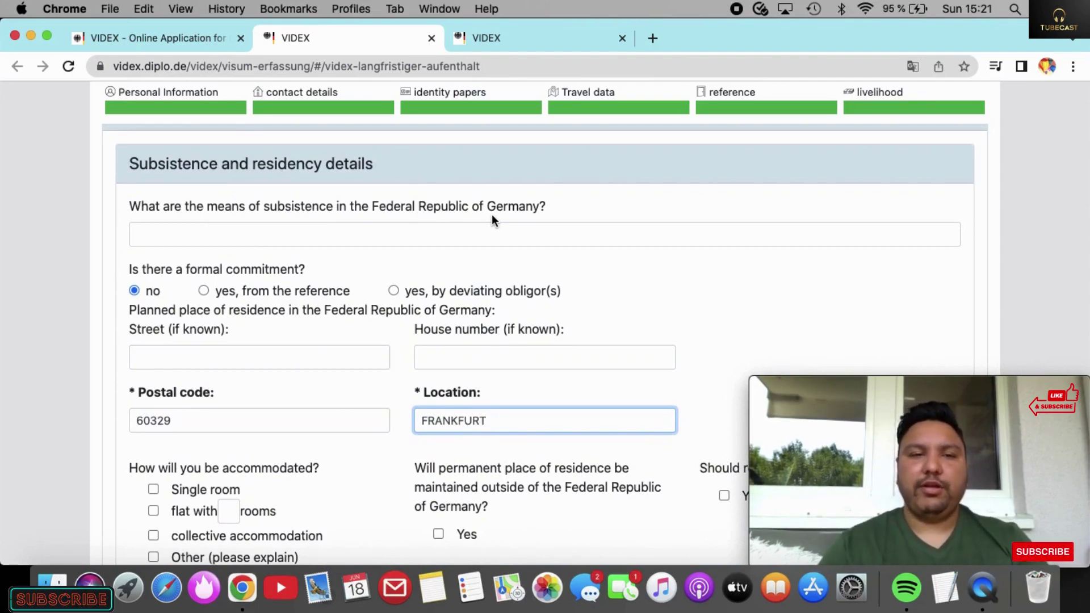
scroll(374, 247, down, 4)
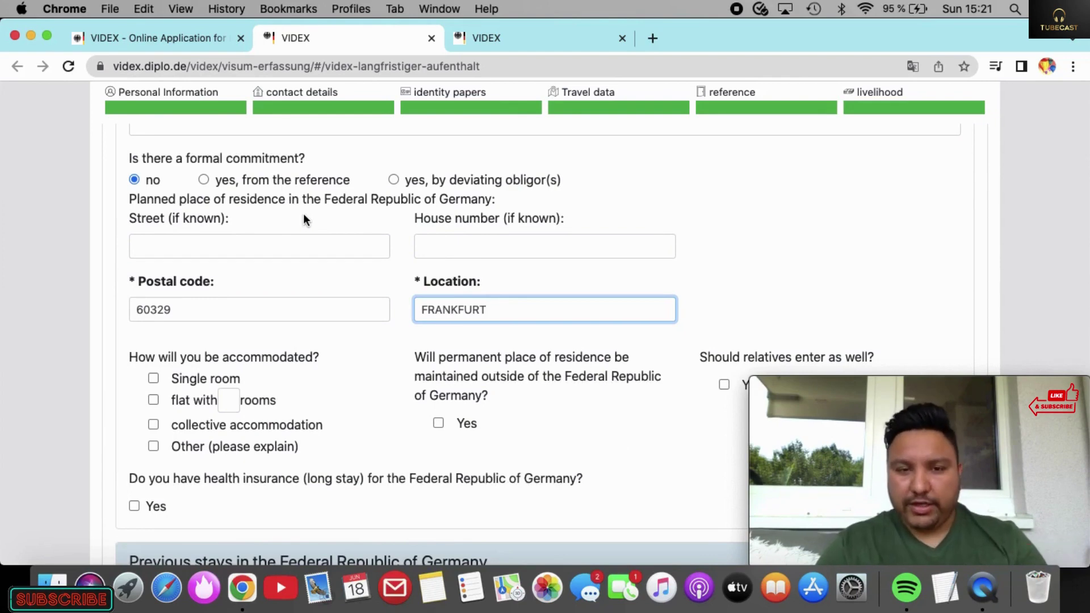
scroll(305, 219, down, 6)
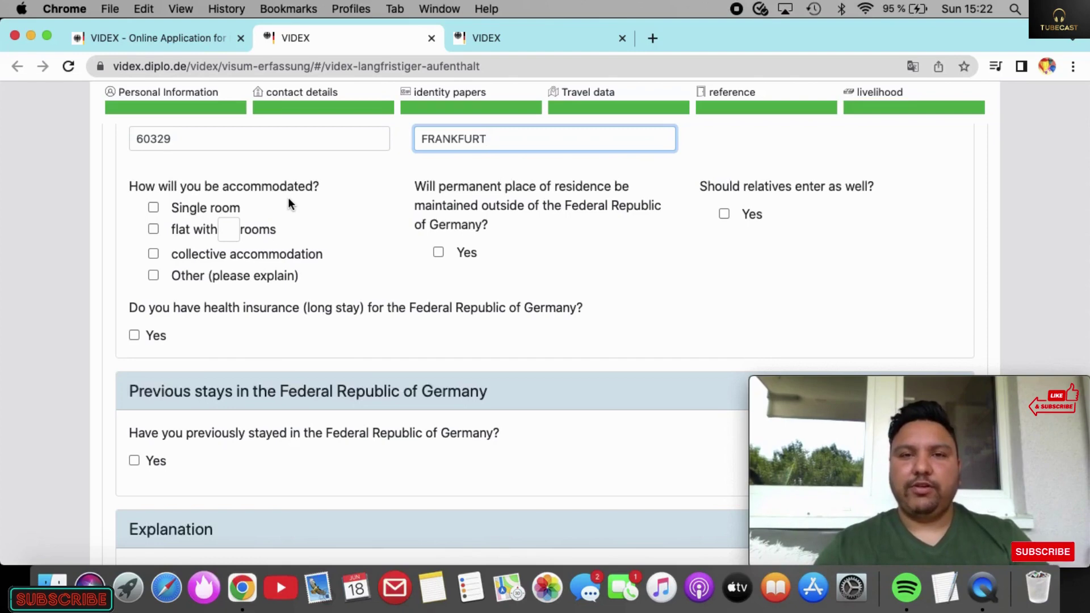
scroll(400, 275, down, 5)
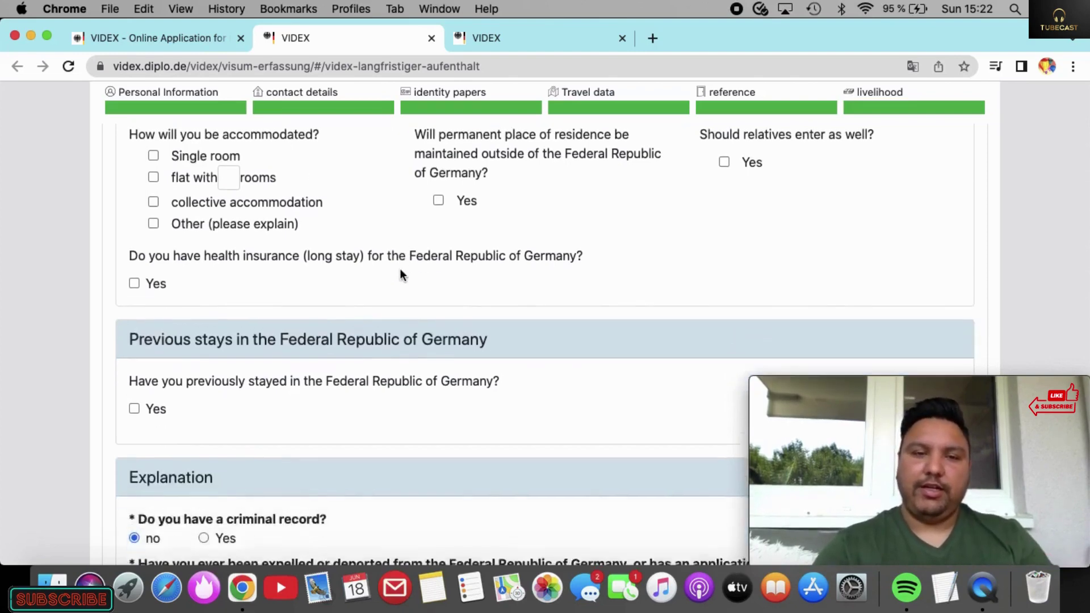
scroll(402, 275, down, 4)
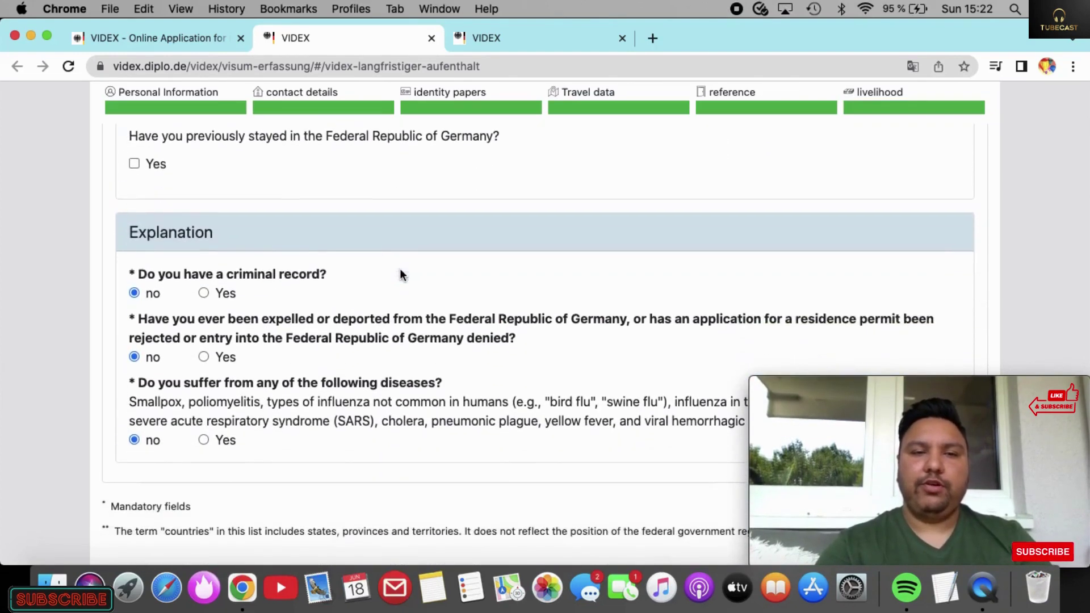
scroll(402, 275, up, 4)
scroll(400, 274, up, 4)
scroll(400, 275, up, 1)
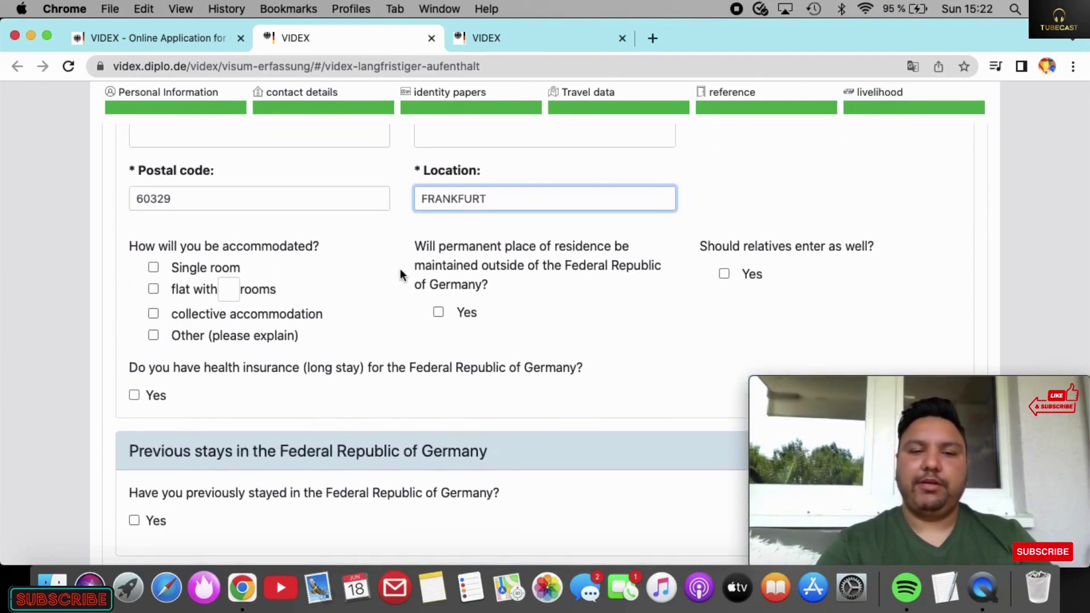
scroll(361, 442, down, 2)
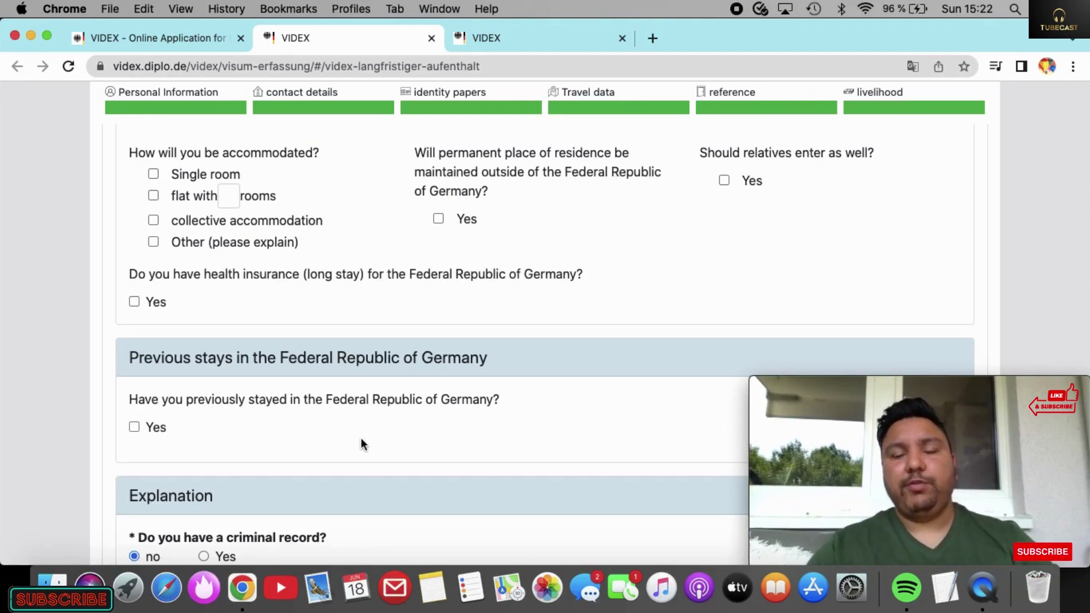
click(134, 427)
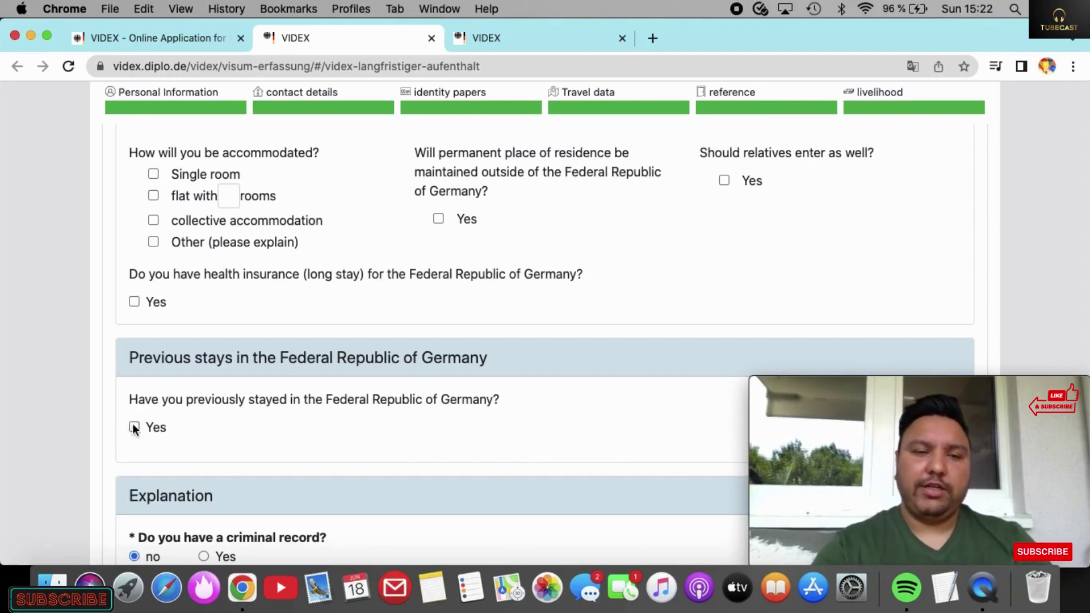
scroll(243, 422, down, 3)
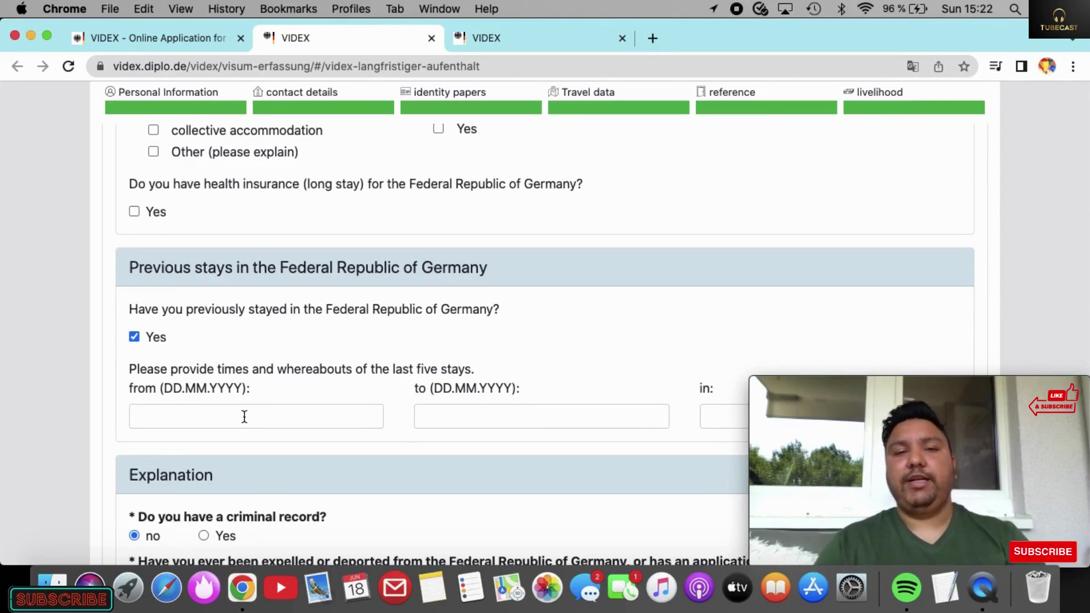
click(134, 337)
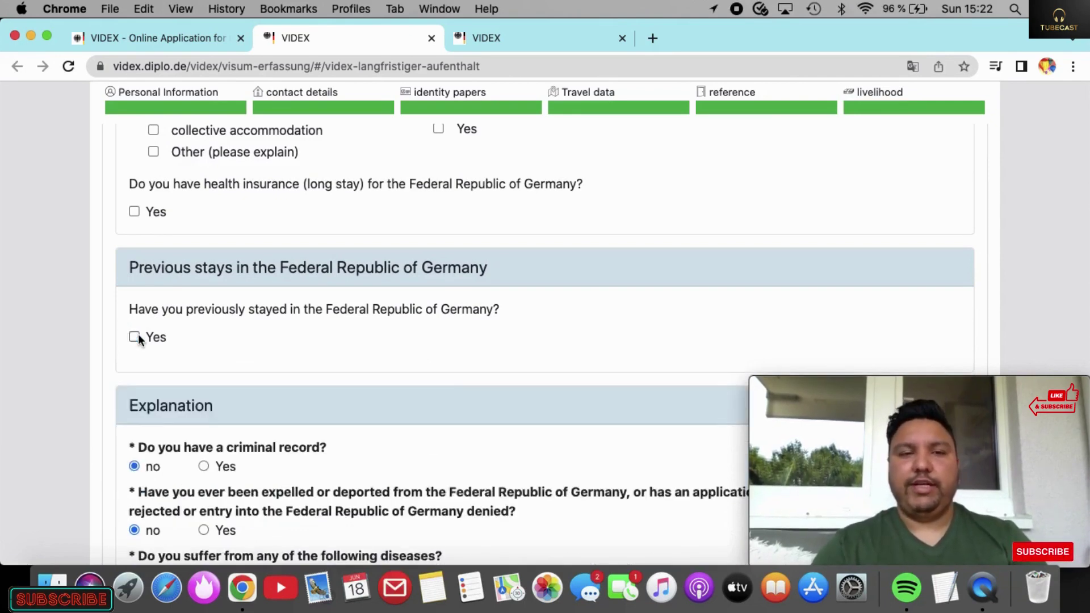
scroll(138, 338, up, 3)
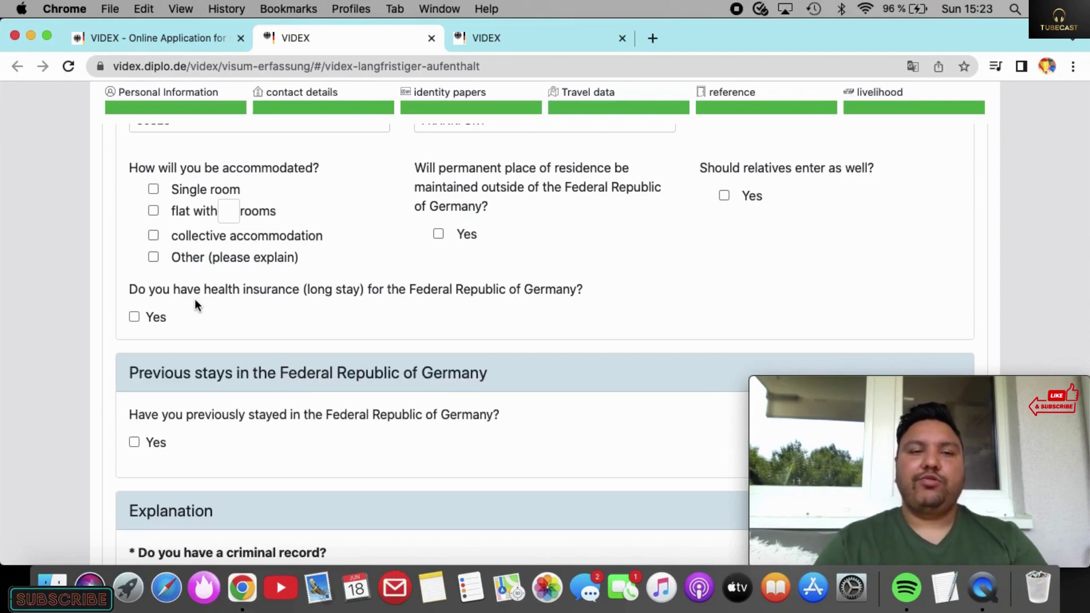
scroll(196, 299, down, 3)
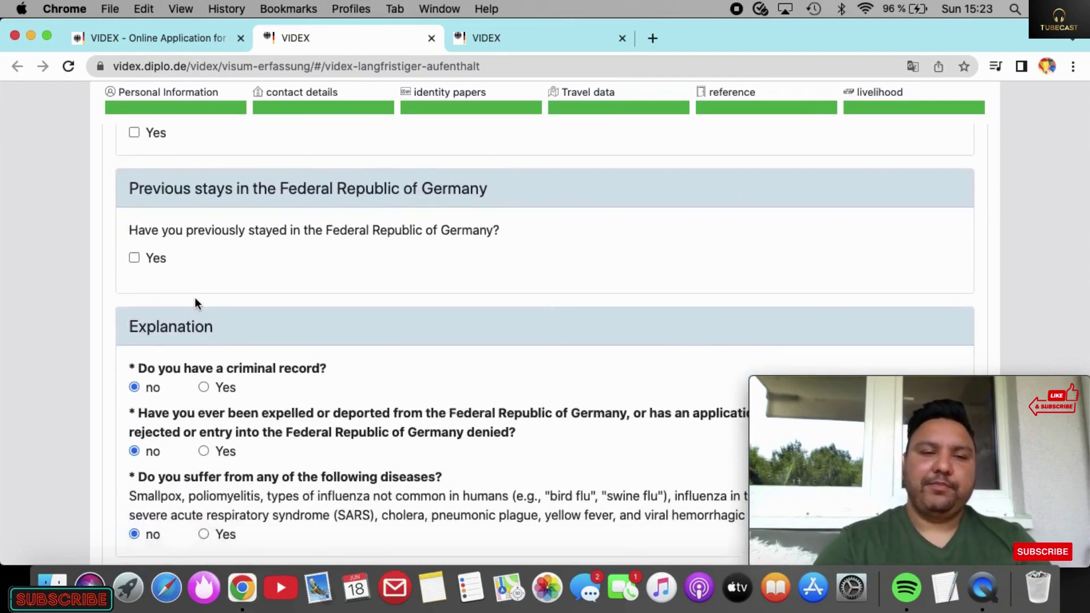
scroll(195, 298, down, 3)
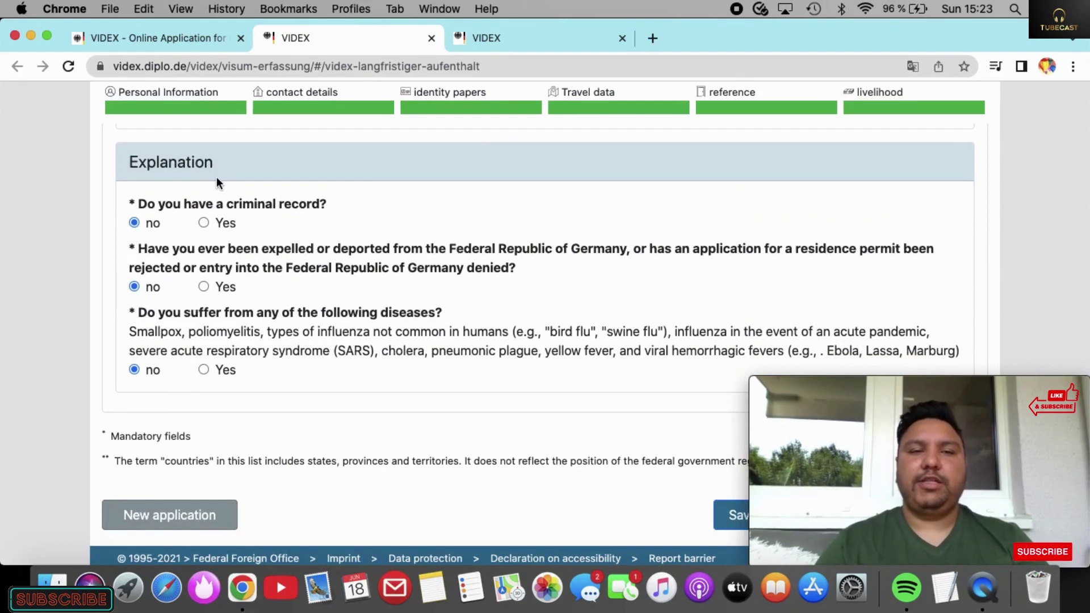